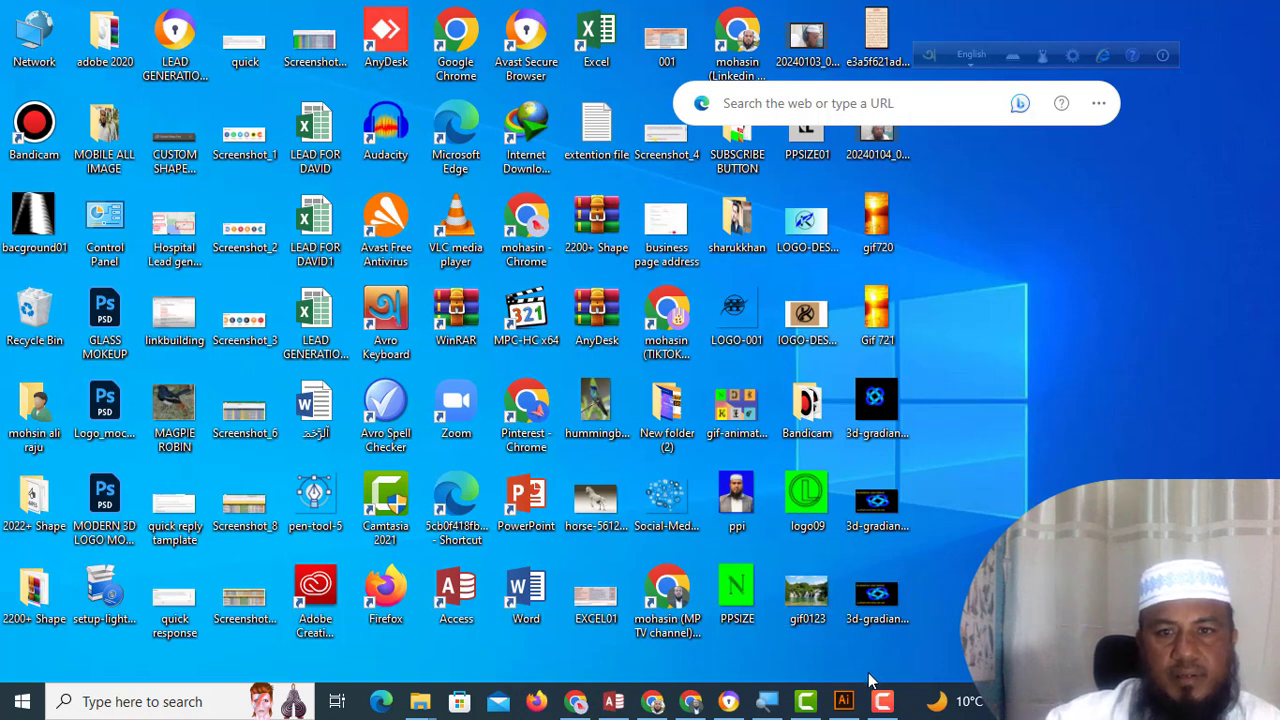
# Step: Switch to Illustrator and create a new landscape document 1200 px wide and 750 px high
pyautogui.click(844, 701)
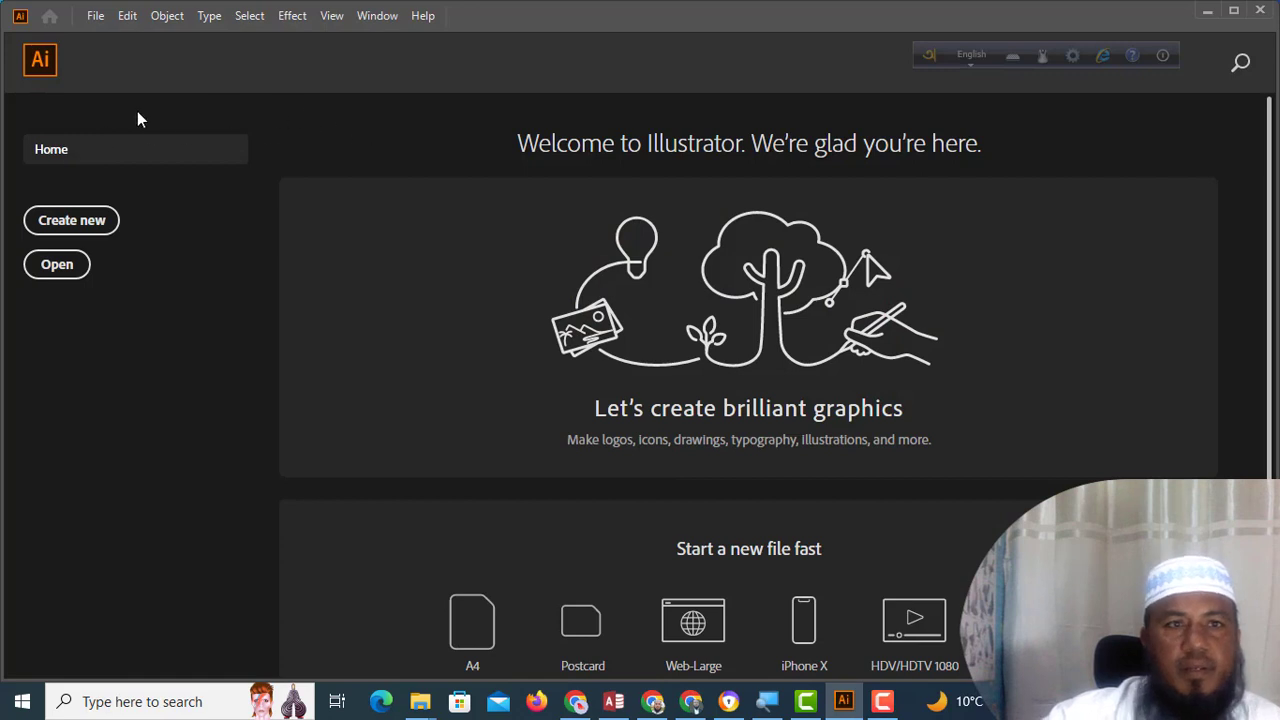
pyautogui.click(72, 224)
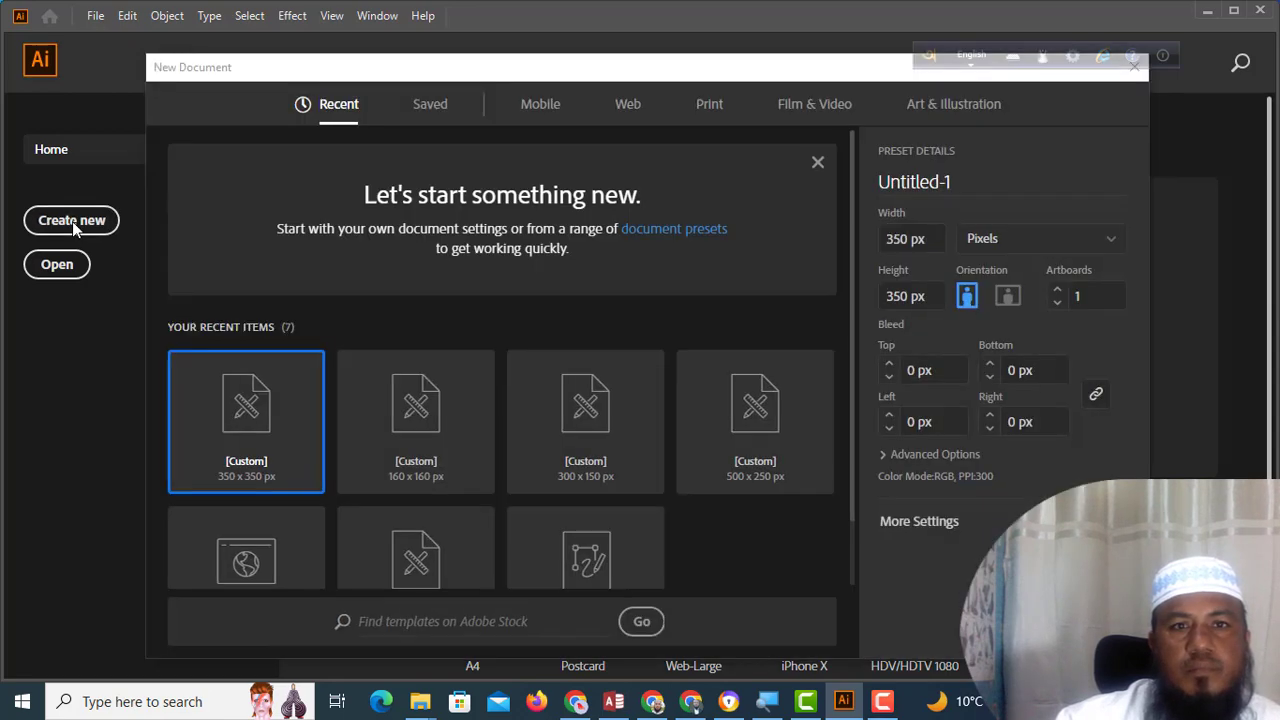
pyautogui.doubleClick(906, 239)
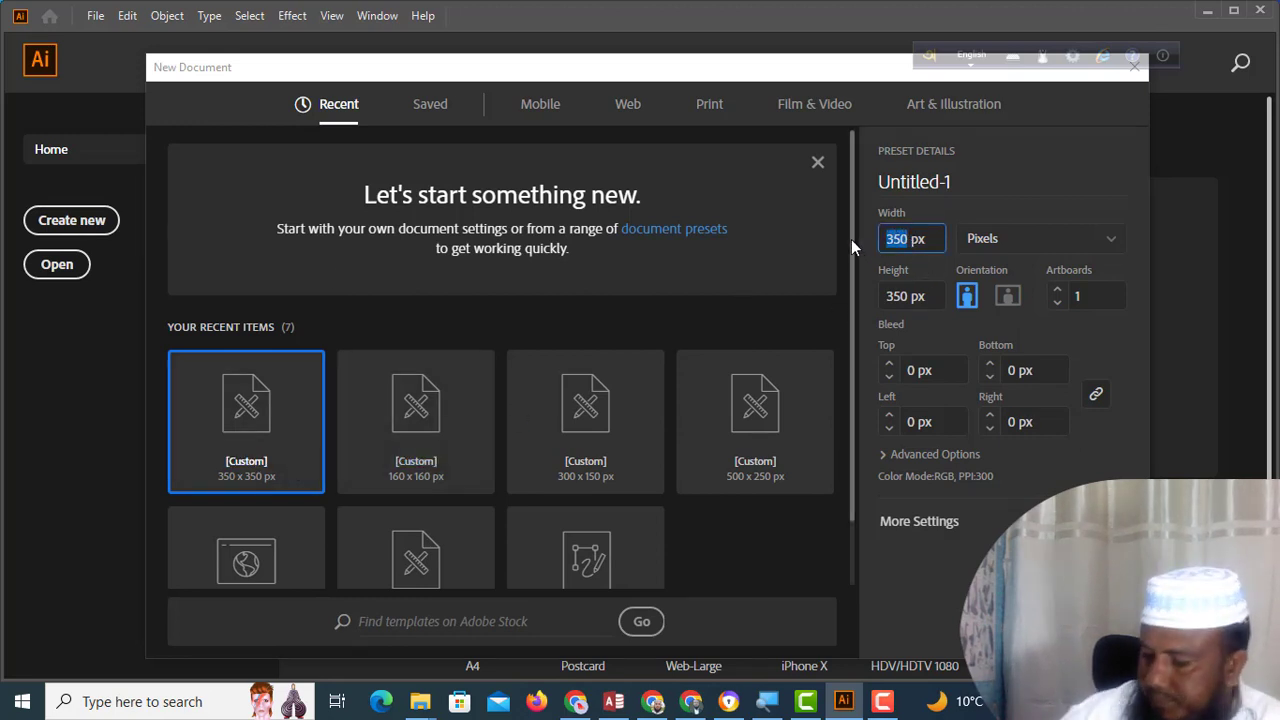
pyautogui.write('1200')
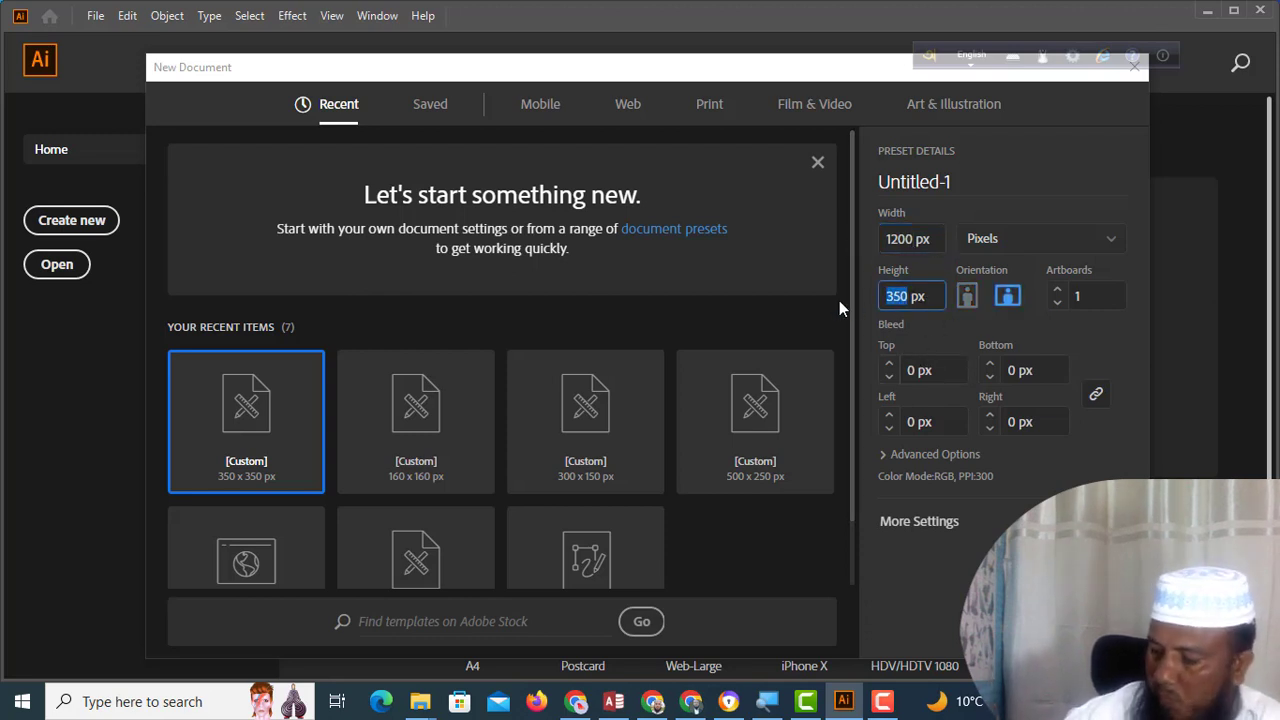
pyautogui.press('BackSpace')
pyautogui.press('BackSpace')
pyautogui.press('BackSpace')
pyautogui.write('750')
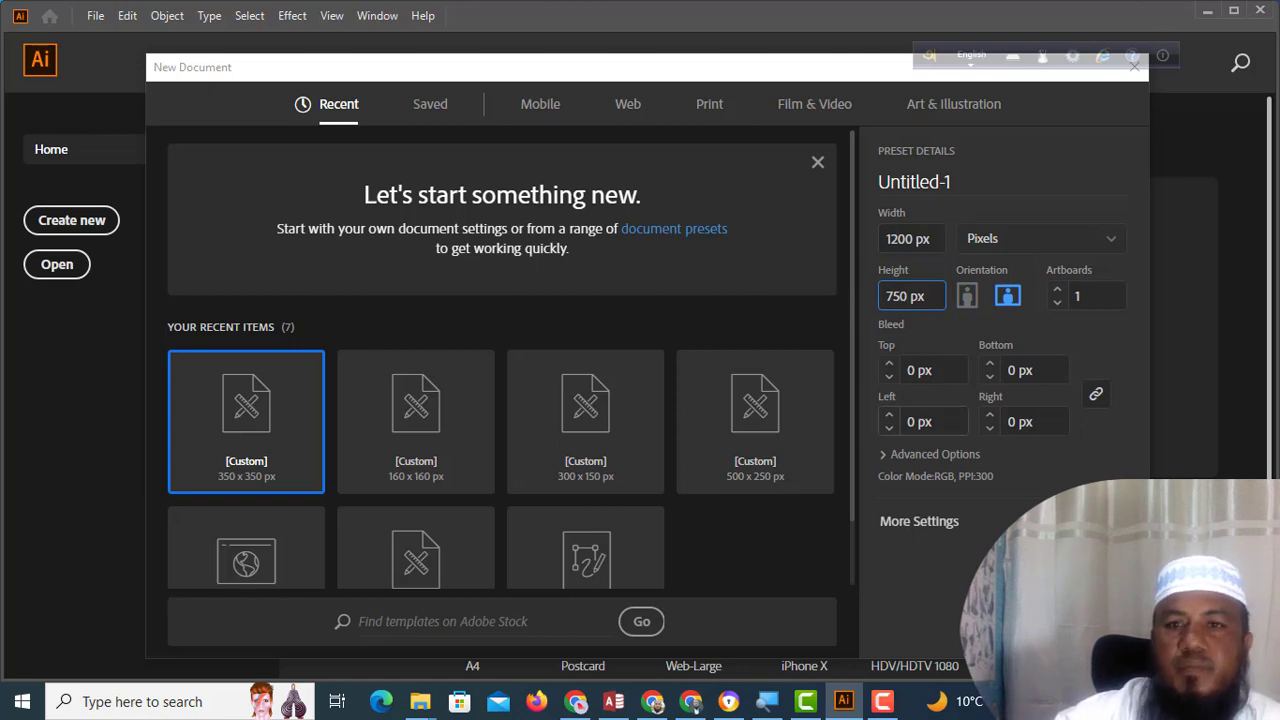
pyautogui.press('Escape')
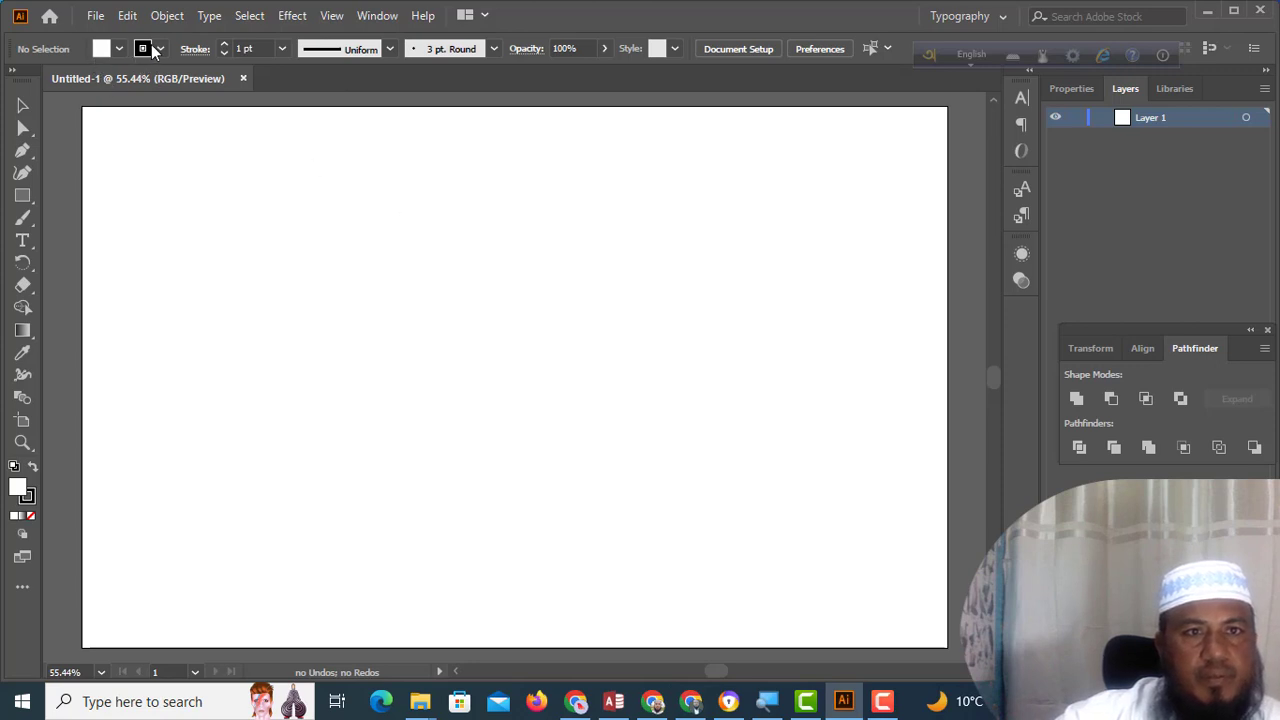
# Step: Draw a horizontal straight line left of the artboard's centre, with no fill and a black stroke
pyautogui.click(26, 203)
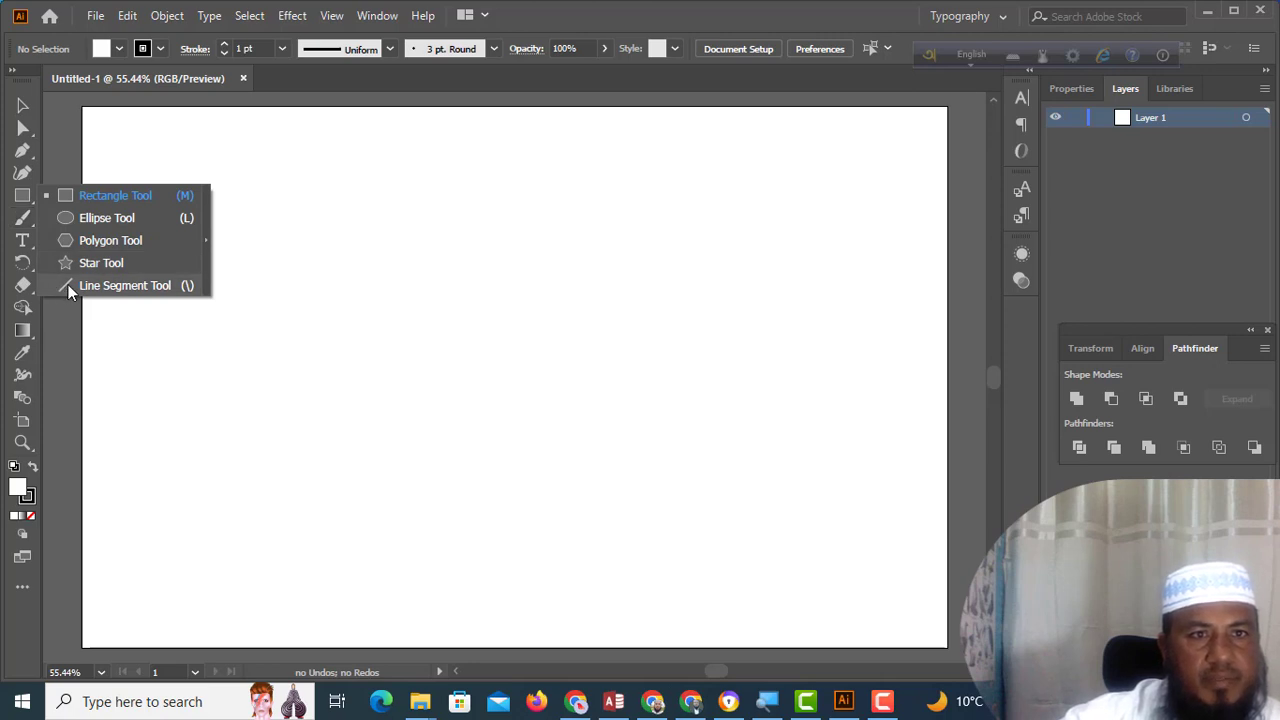
pyautogui.click(68, 286)
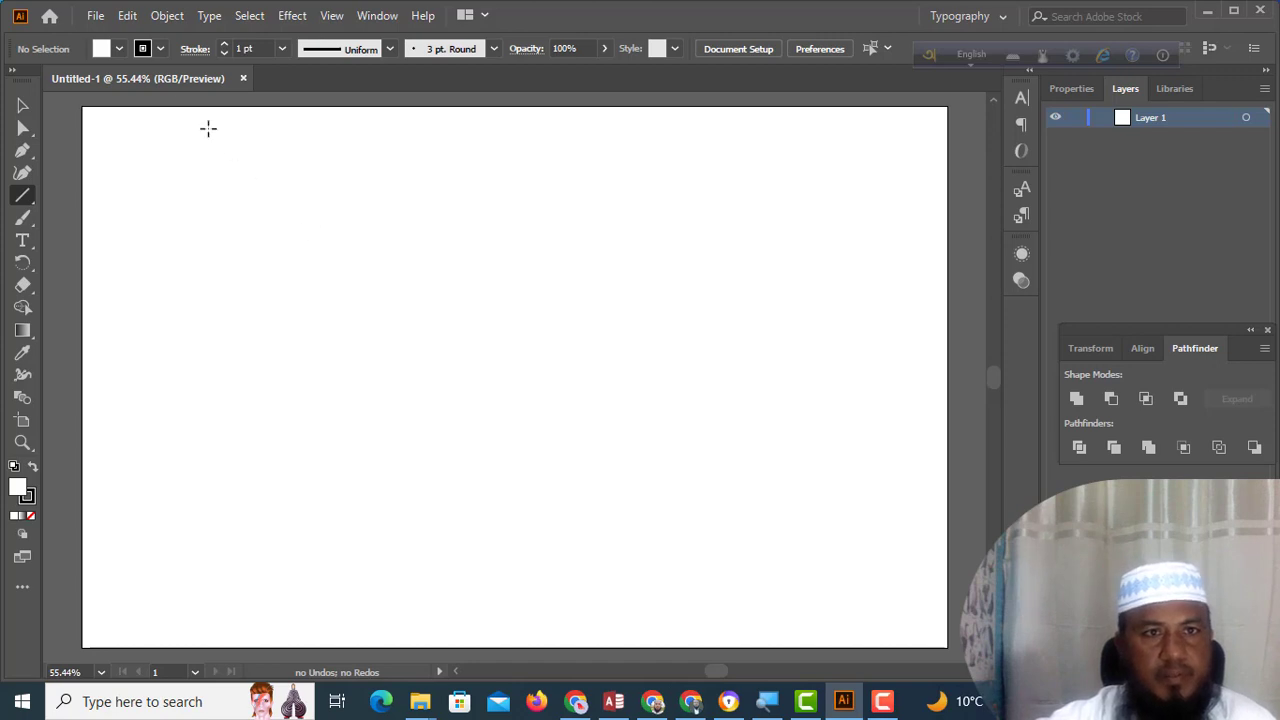
pyautogui.click(117, 49)
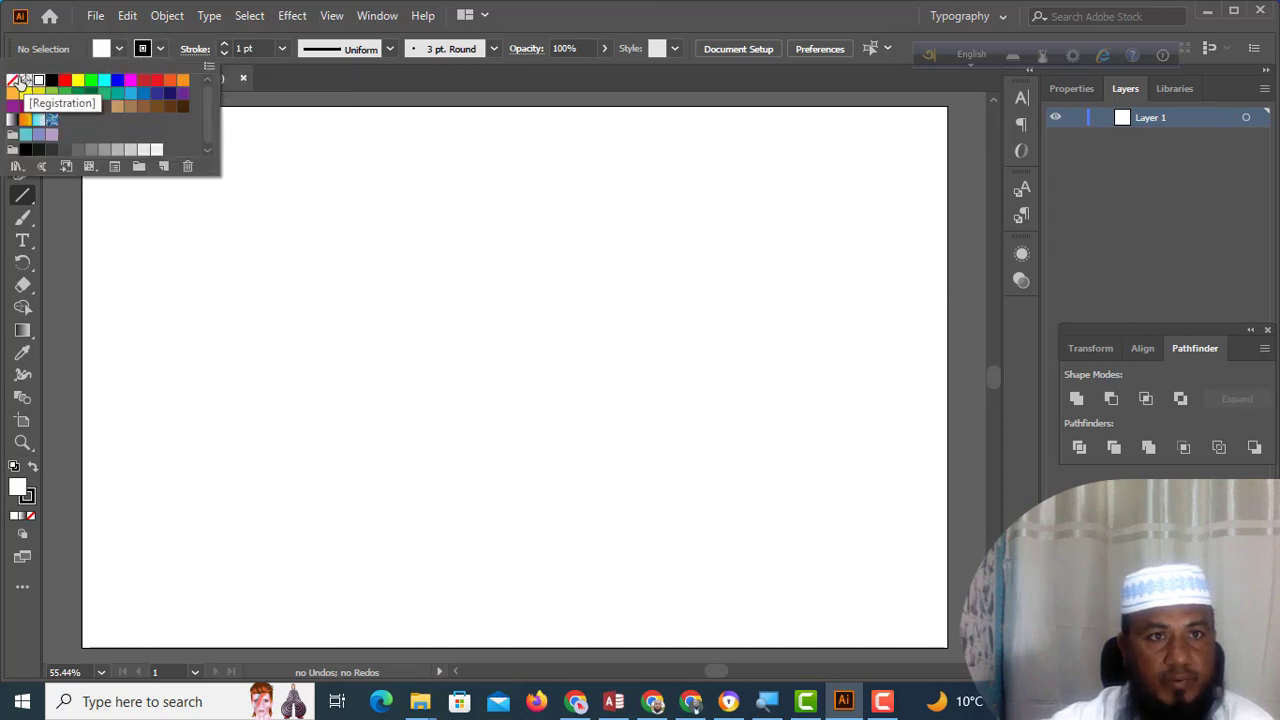
pyautogui.click(12, 81)
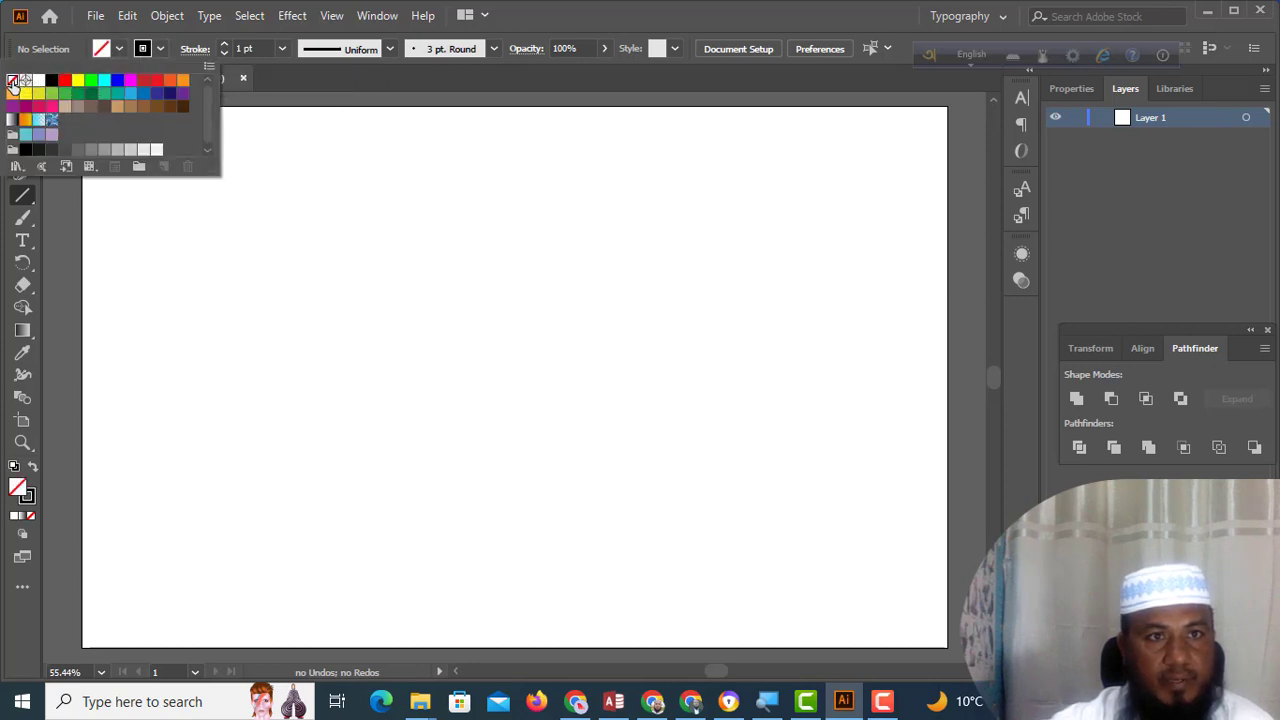
pyautogui.click(118, 49)
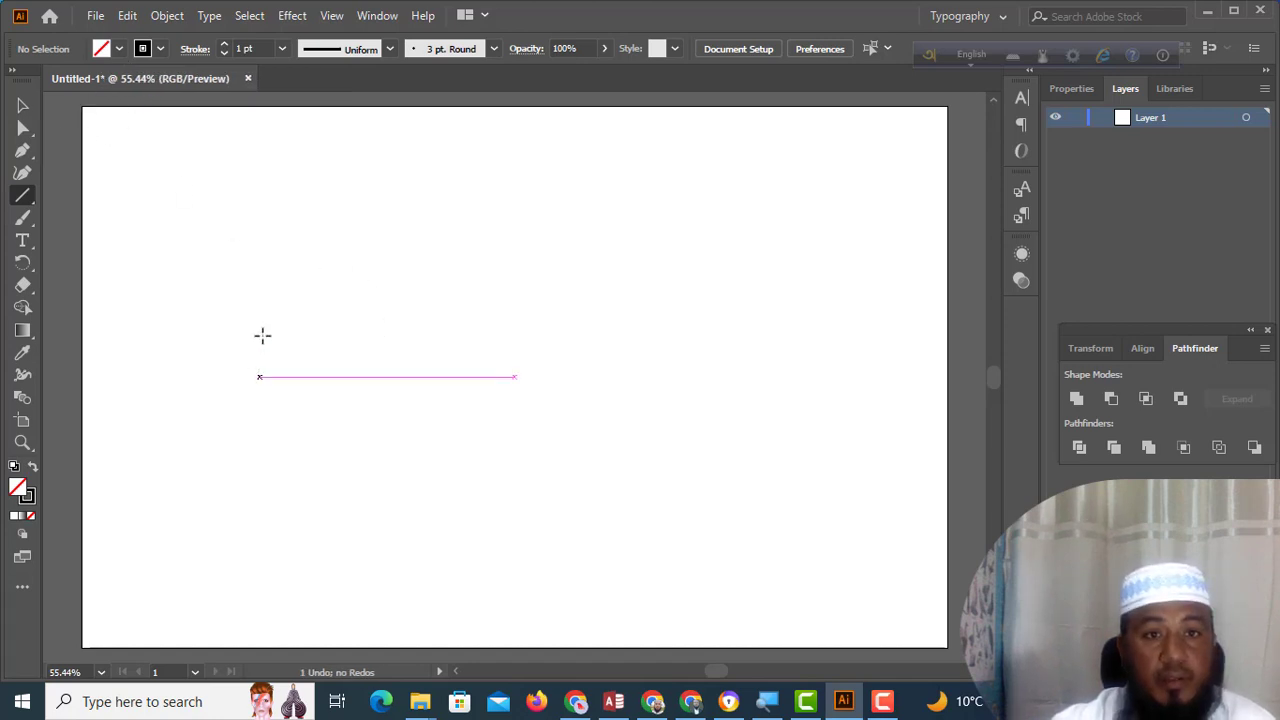
pyautogui.moveTo(268, 301); pyautogui.dragTo(608, 319)
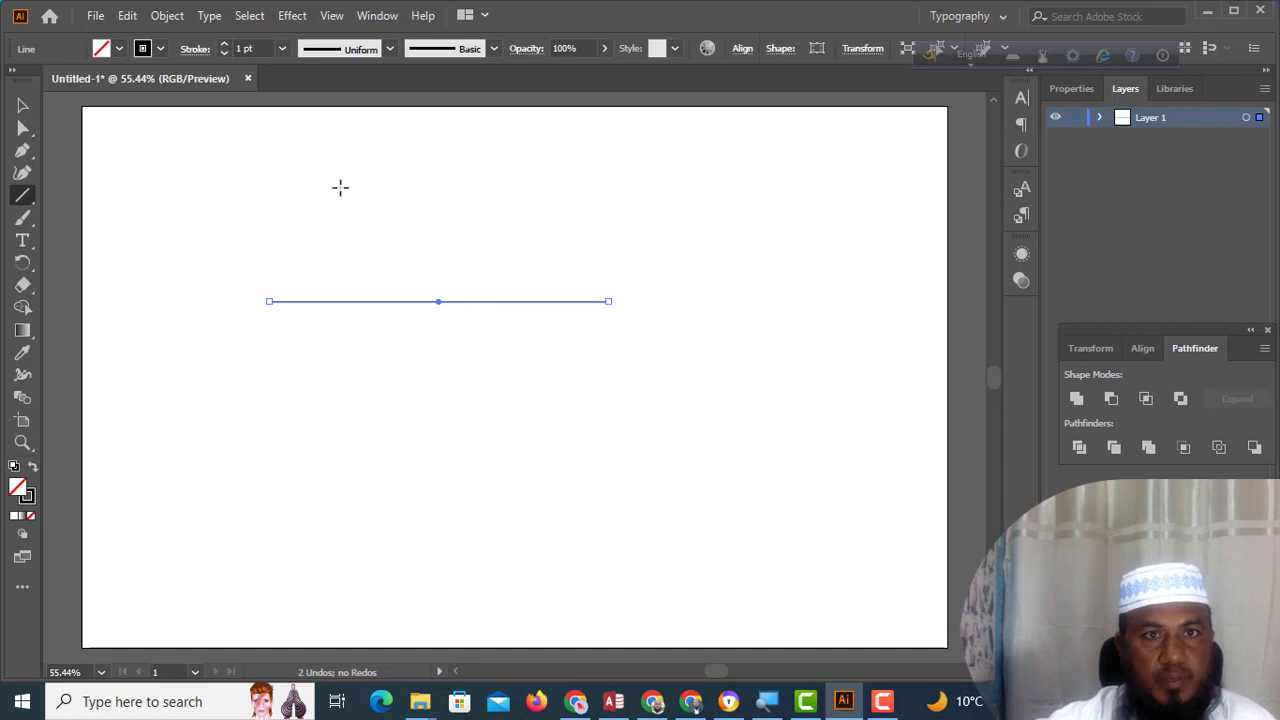
# Step: Set the line's stroke weight to 2 pt
pyautogui.click(224, 45)
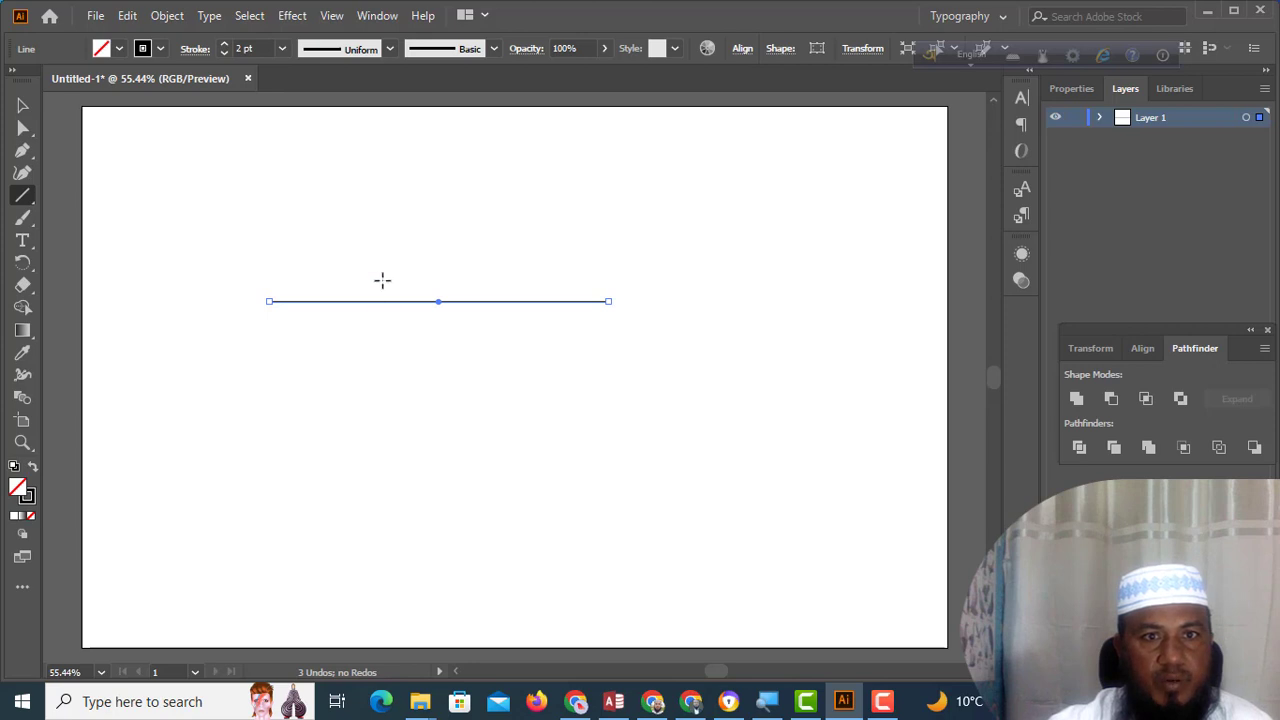
pyautogui.click(224, 44)
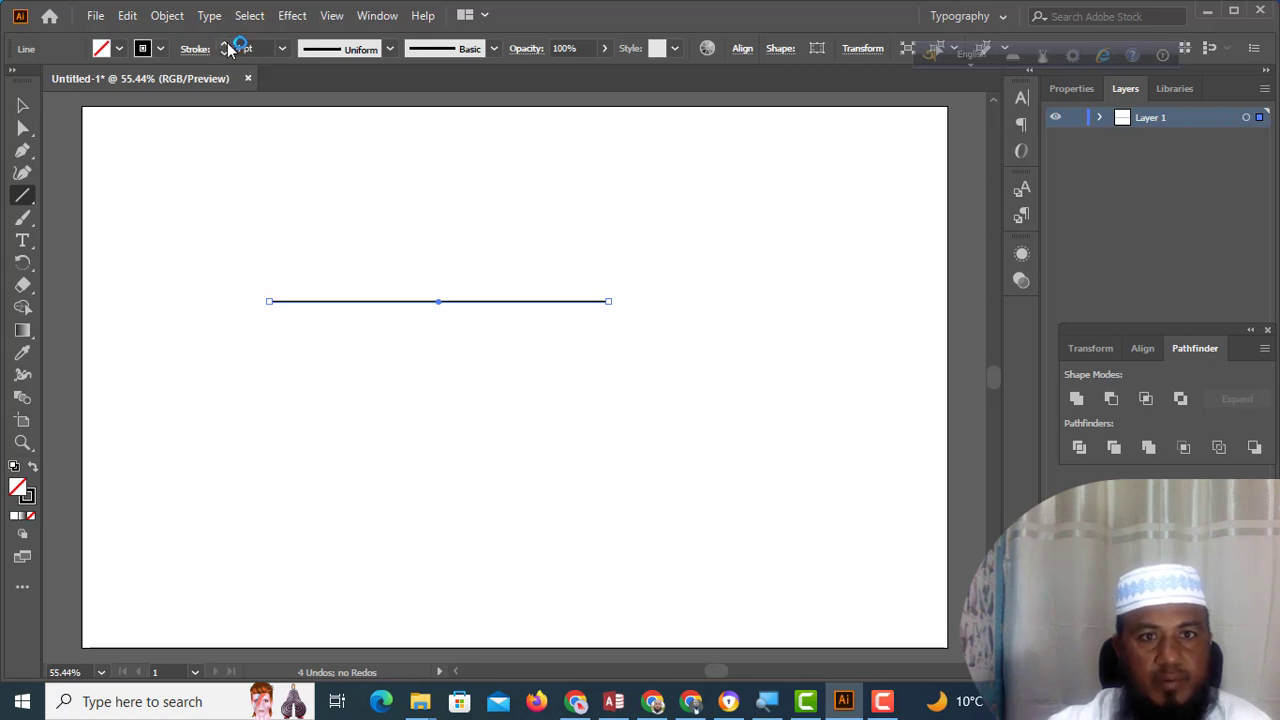
pyautogui.click(224, 44)
pyautogui.click(224, 44)
pyautogui.click(224, 44)
pyautogui.click(224, 44)
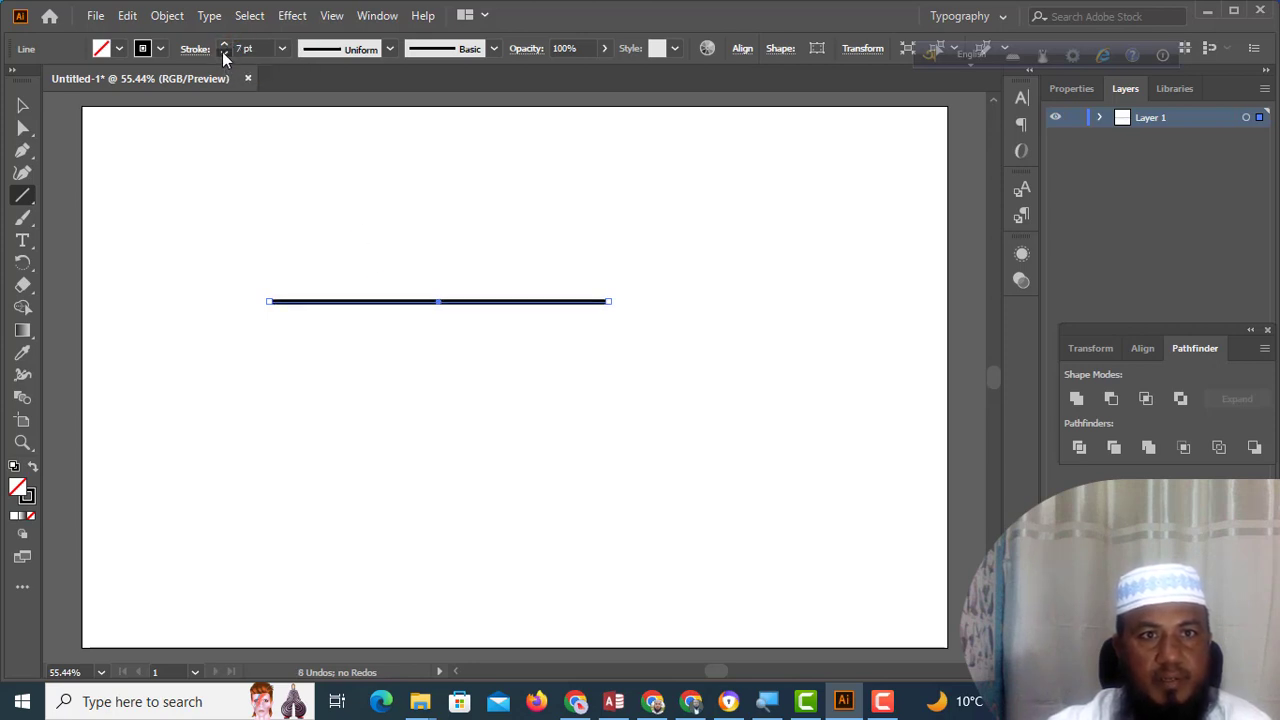
pyautogui.click(224, 53)
pyautogui.click(224, 53)
pyautogui.click(224, 53)
pyautogui.click(224, 53)
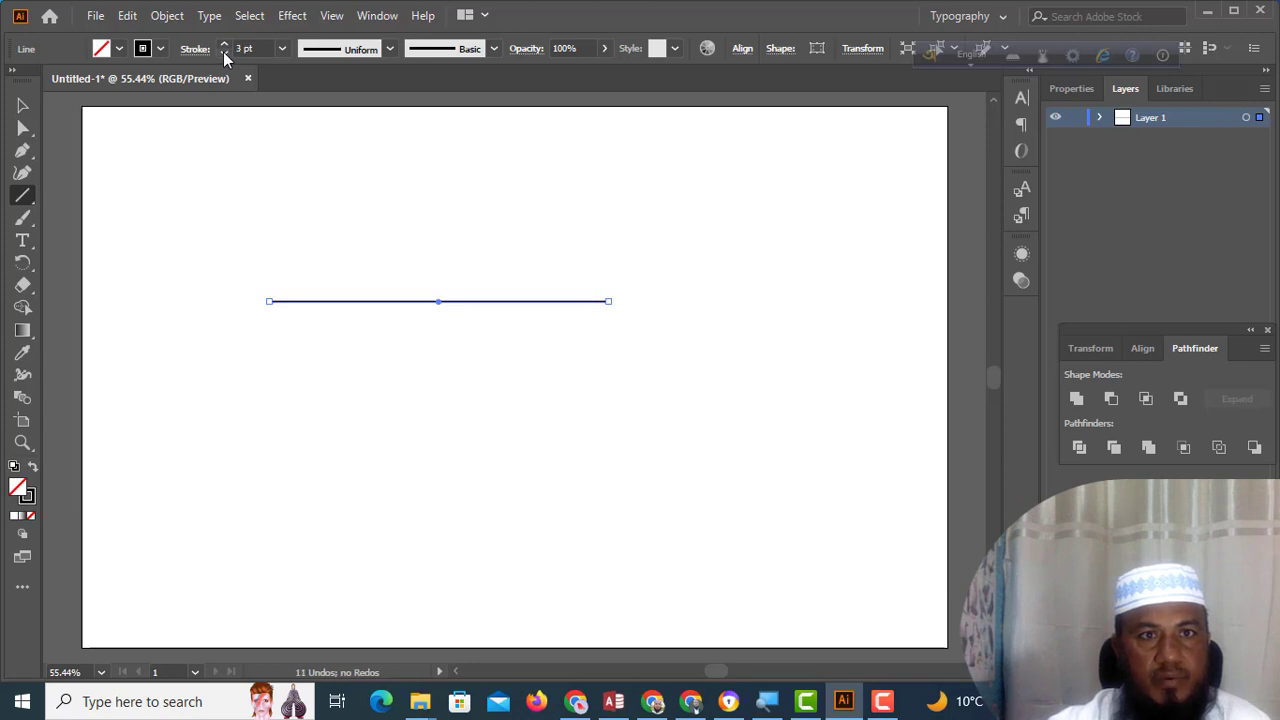
pyautogui.click(224, 53)
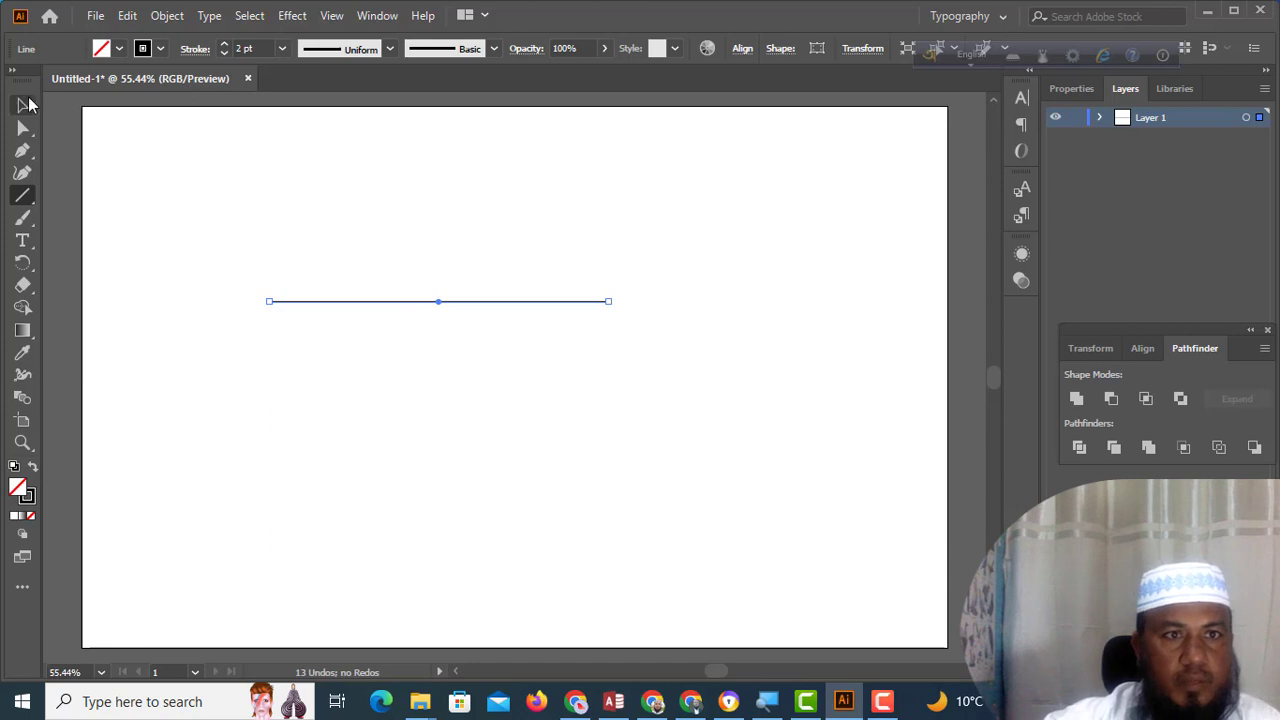
# Step: Move the line slightly down and duplicate it downward at equal spacing to make five parallel lines
pyautogui.click(24, 107)
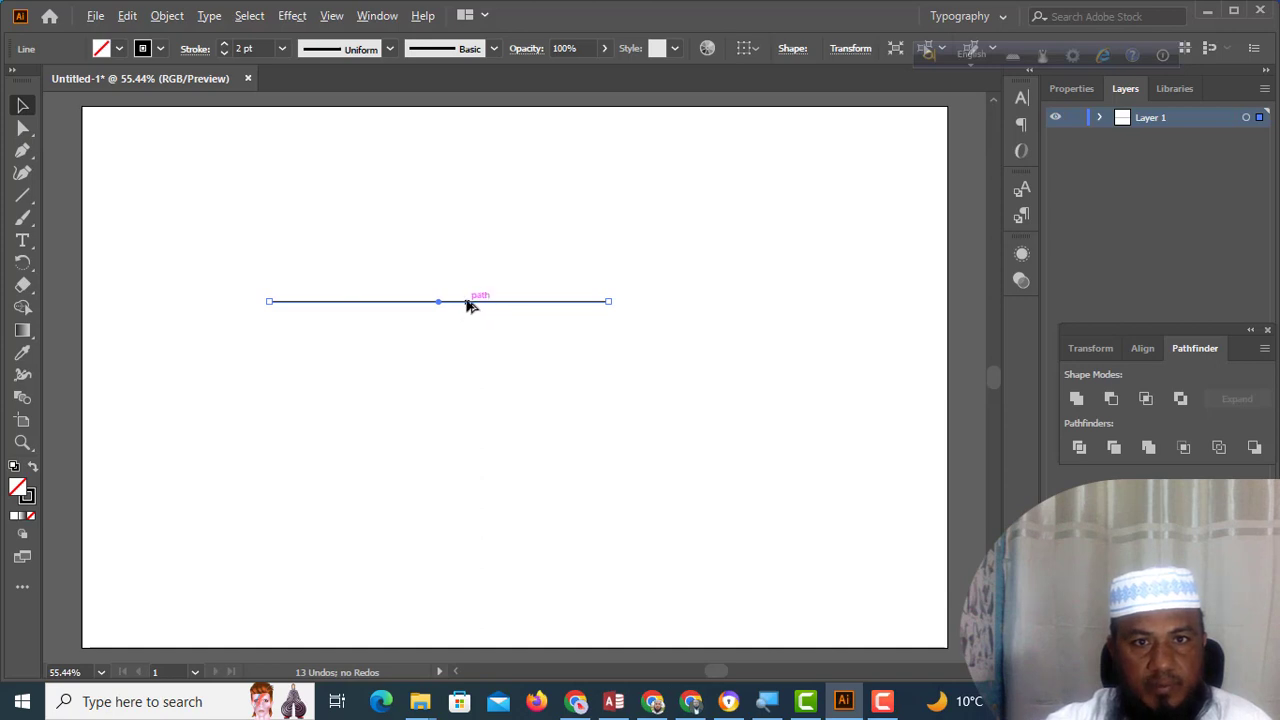
pyautogui.moveTo(468, 305); pyautogui.dragTo(468, 333)
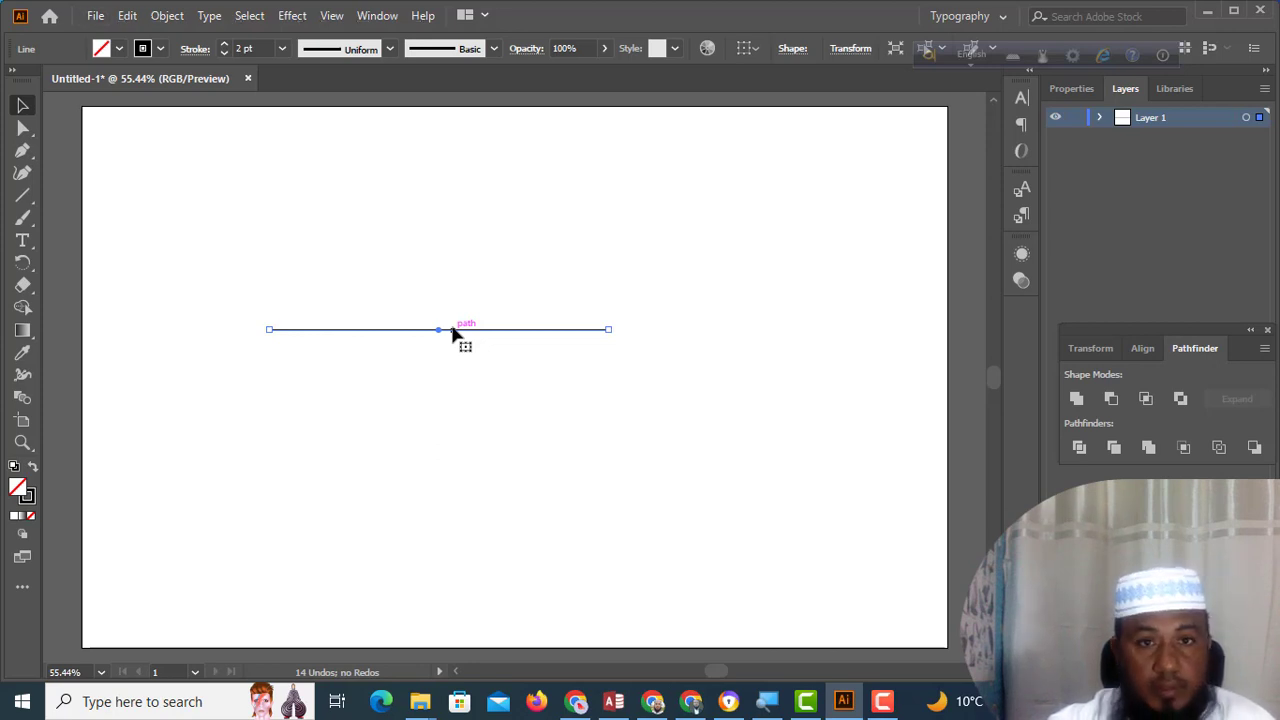
pyautogui.moveTo(474, 334); pyautogui.dragTo(466, 366)
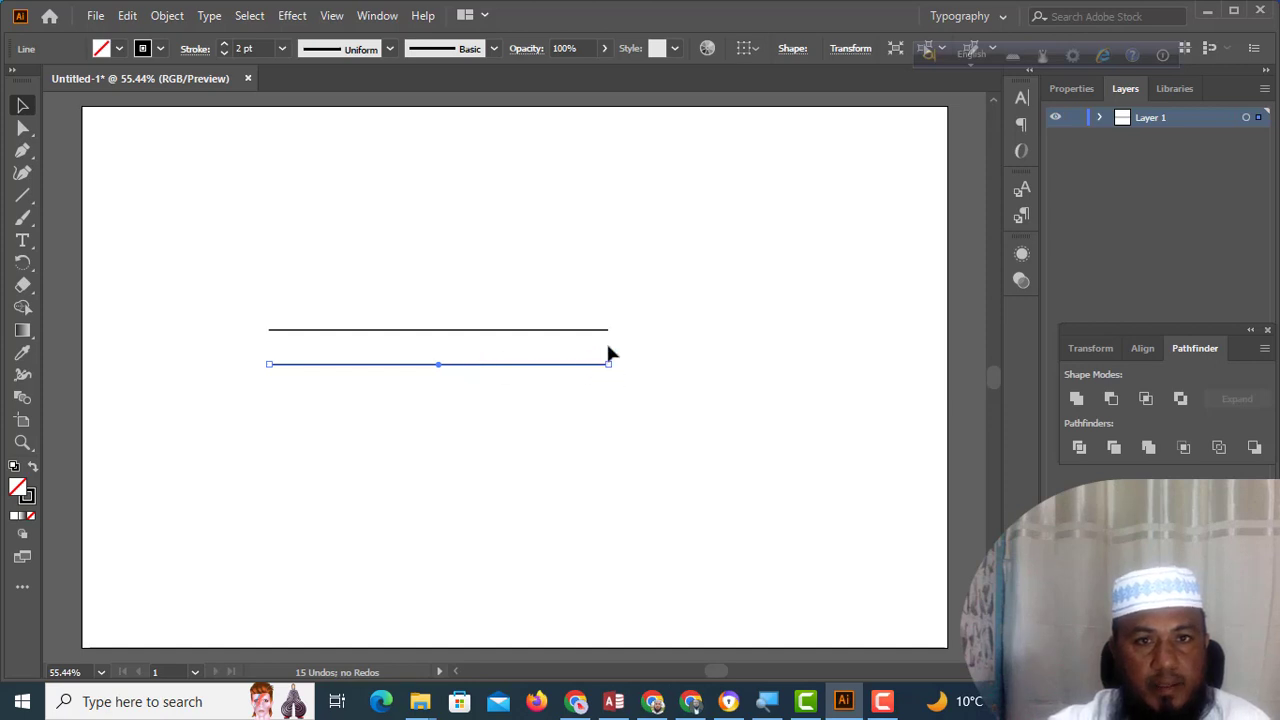
pyautogui.hotkey('ctrl', 'd')
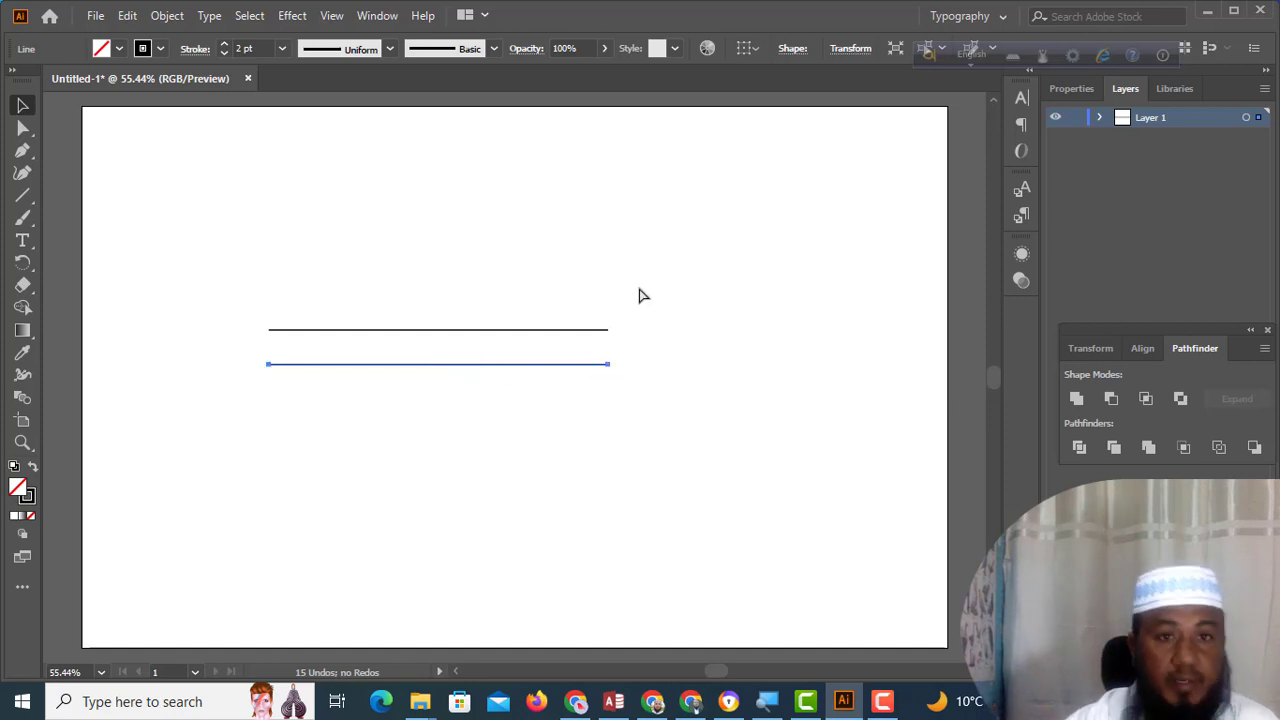
pyautogui.hotkey('ctrl', 'd')
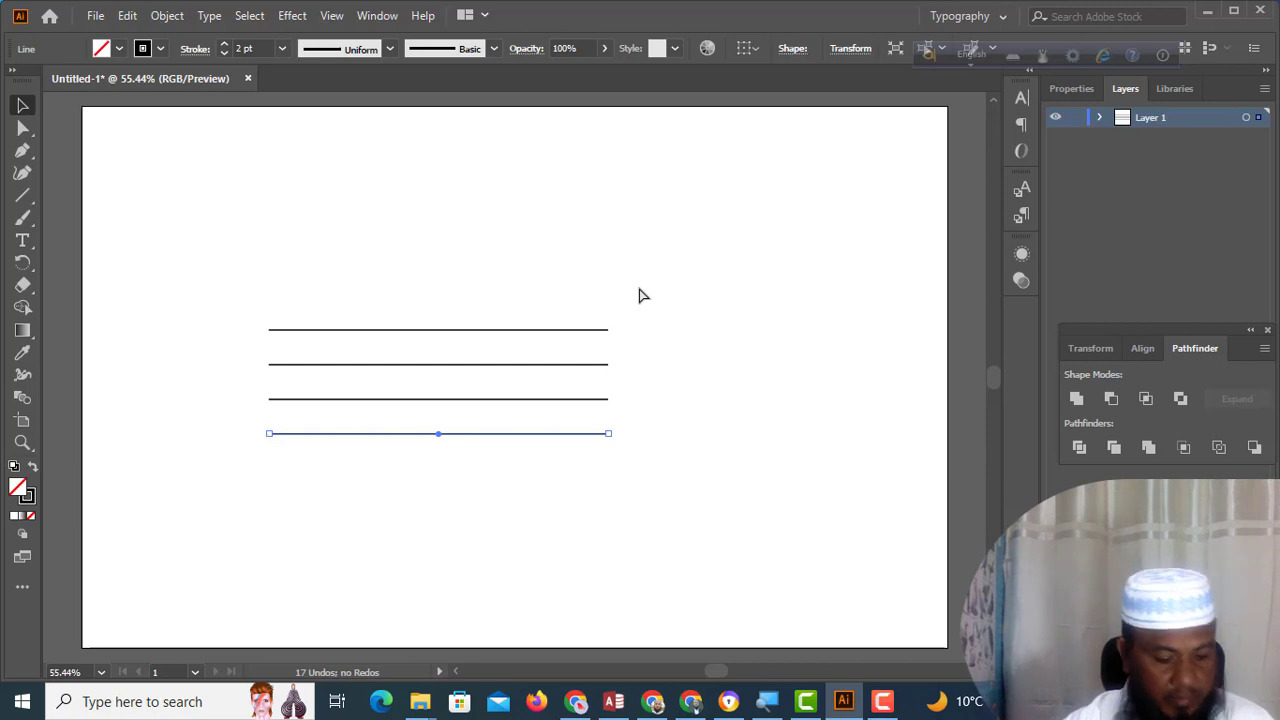
pyautogui.hotkey('ctrl', 'd')
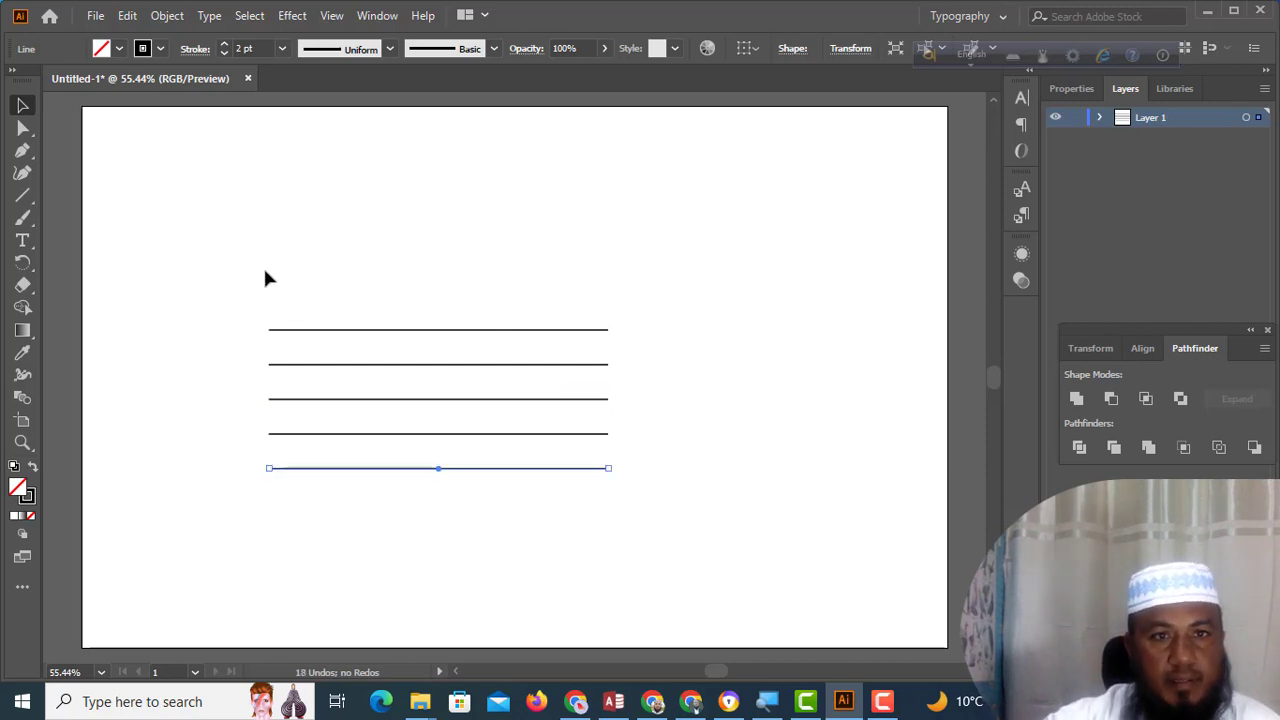
# Step: Select all five horizontal lines and group them
pyautogui.moveTo(246, 266); pyautogui.dragTo(676, 504)
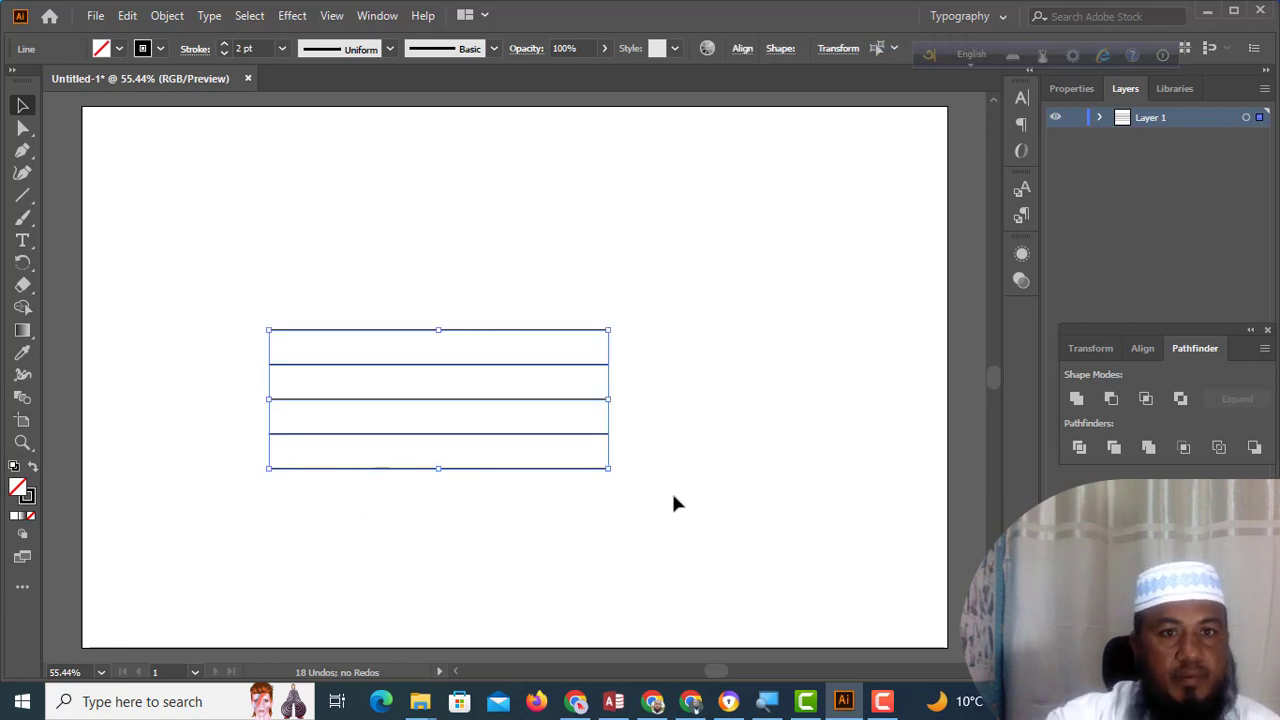
pyautogui.rightClick(446, 351)
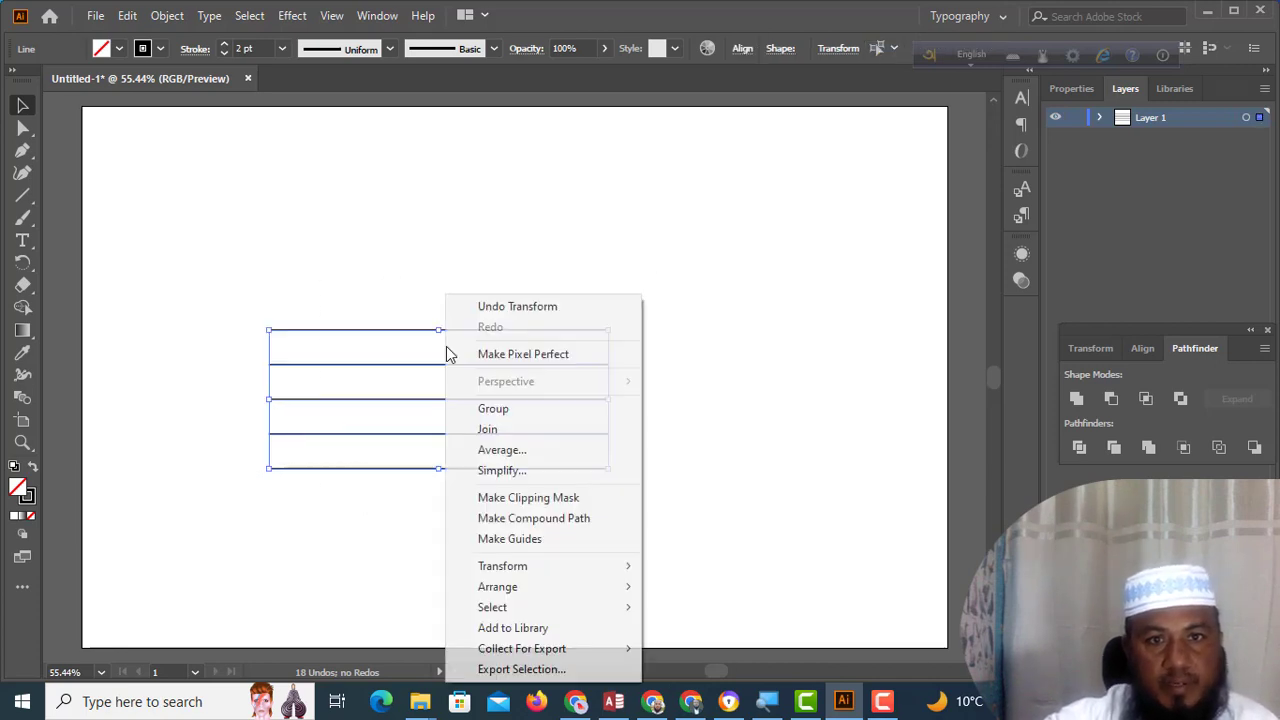
pyautogui.click(494, 411)
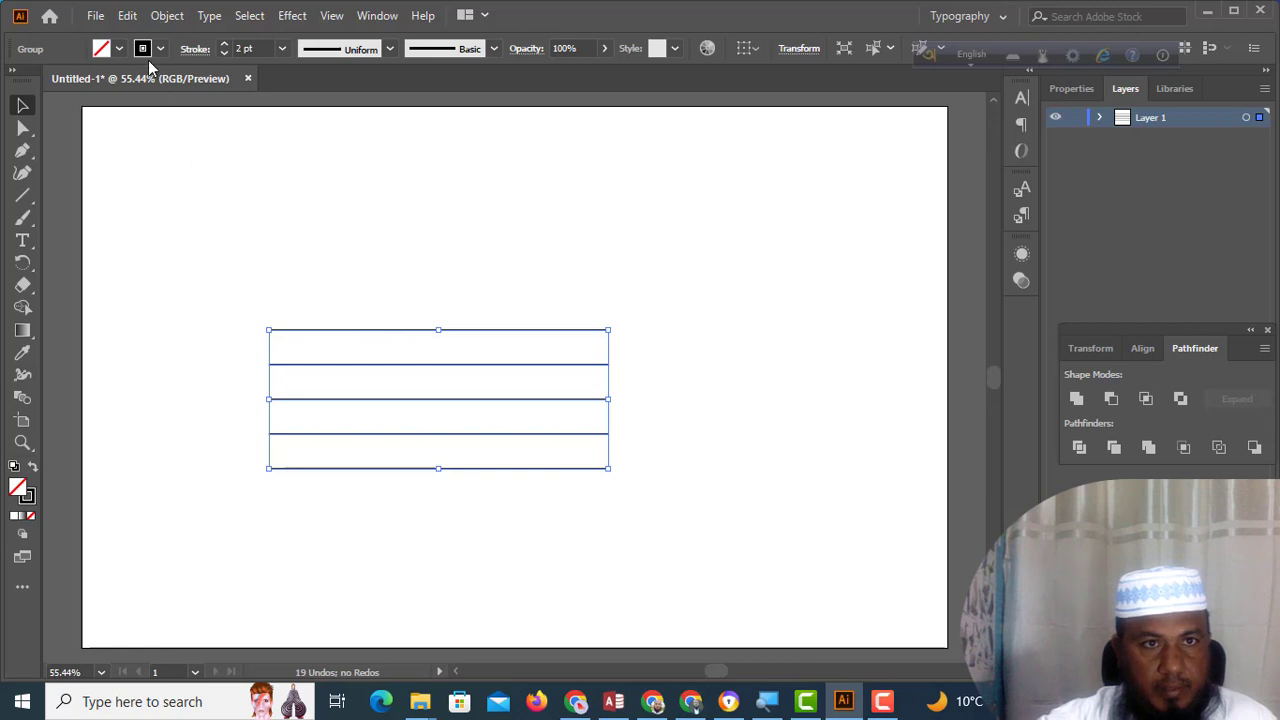
# Step: Copy the line group, paste it in front, and rotate the copy 90° to form a crossing grid
pyautogui.click(133, 18)
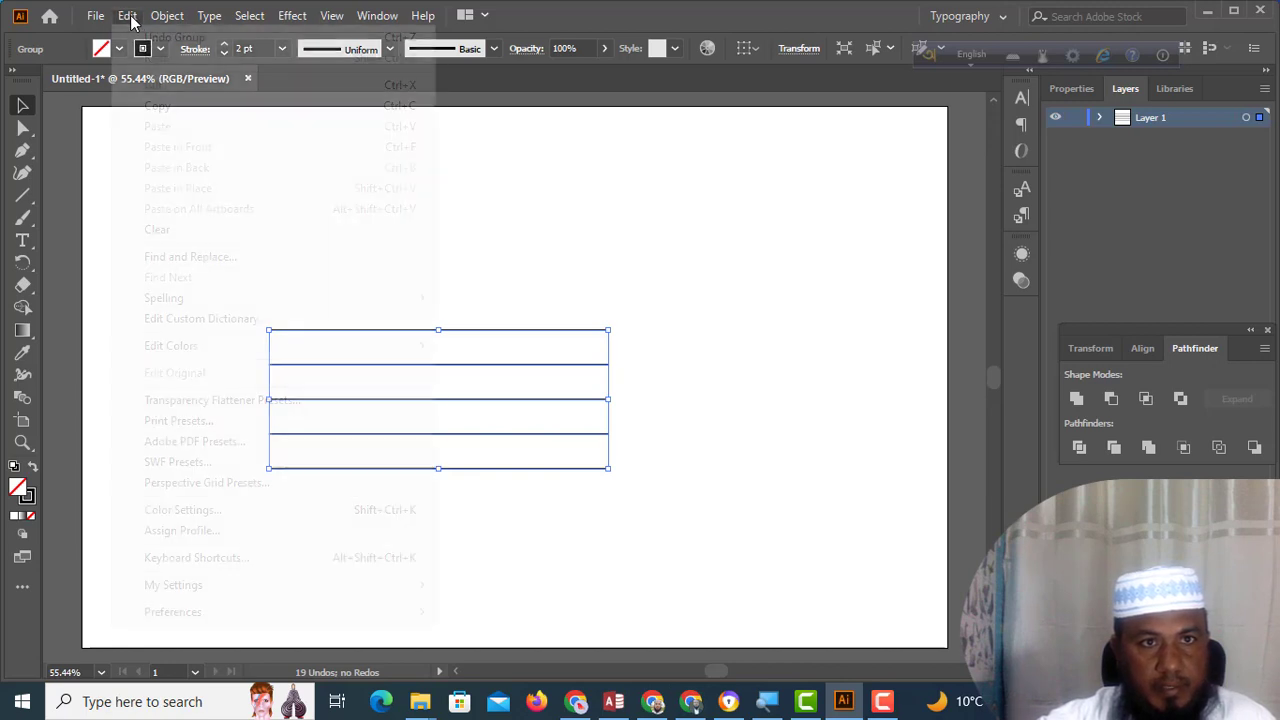
pyautogui.click(158, 106)
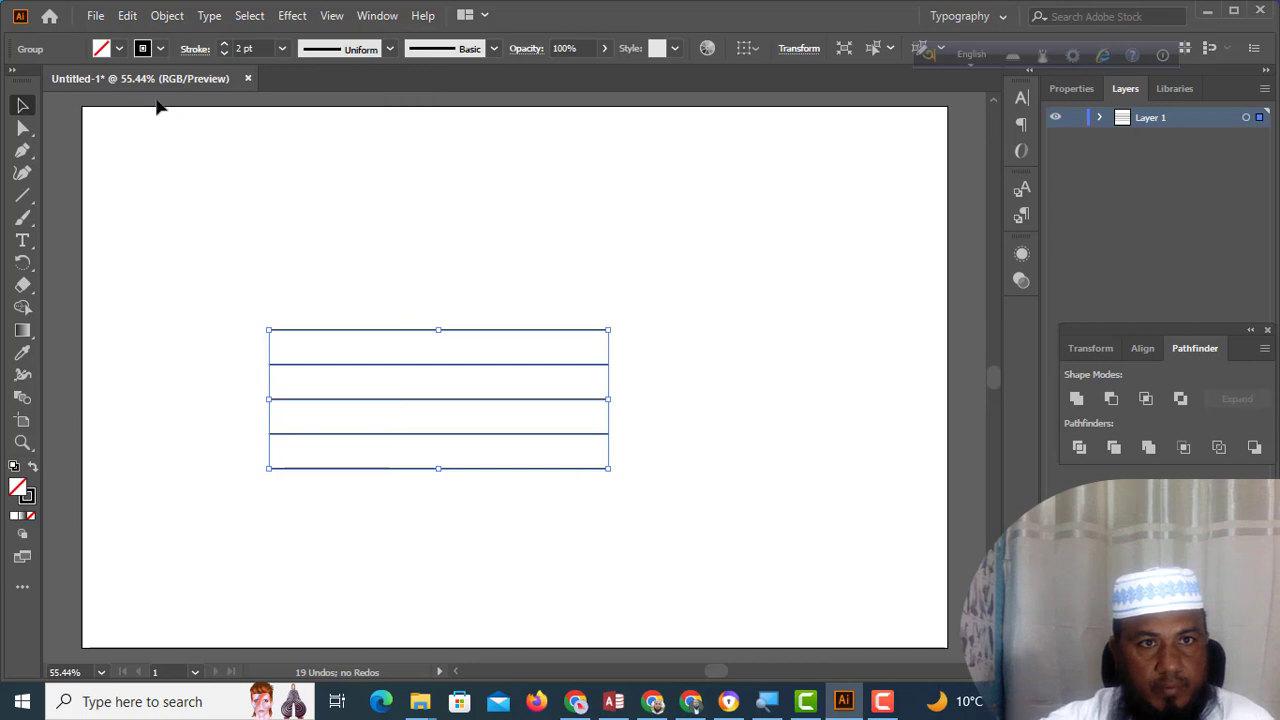
pyautogui.click(127, 15)
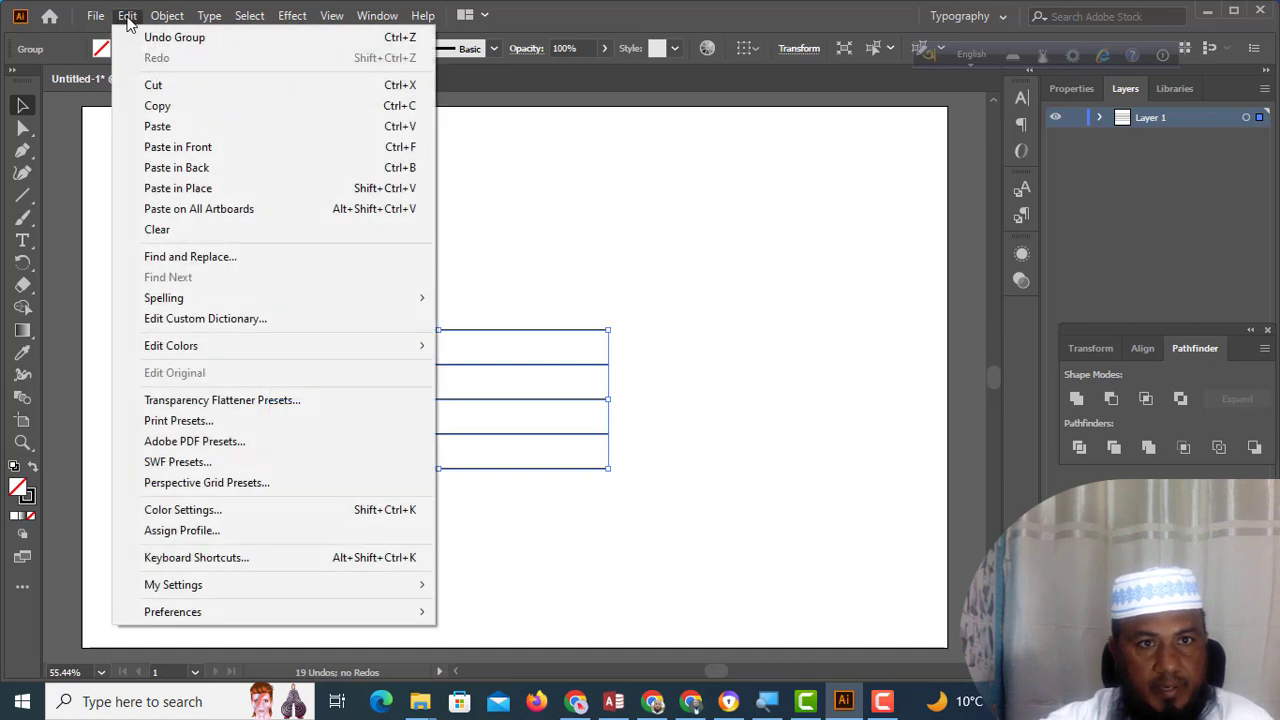
pyautogui.click(210, 147)
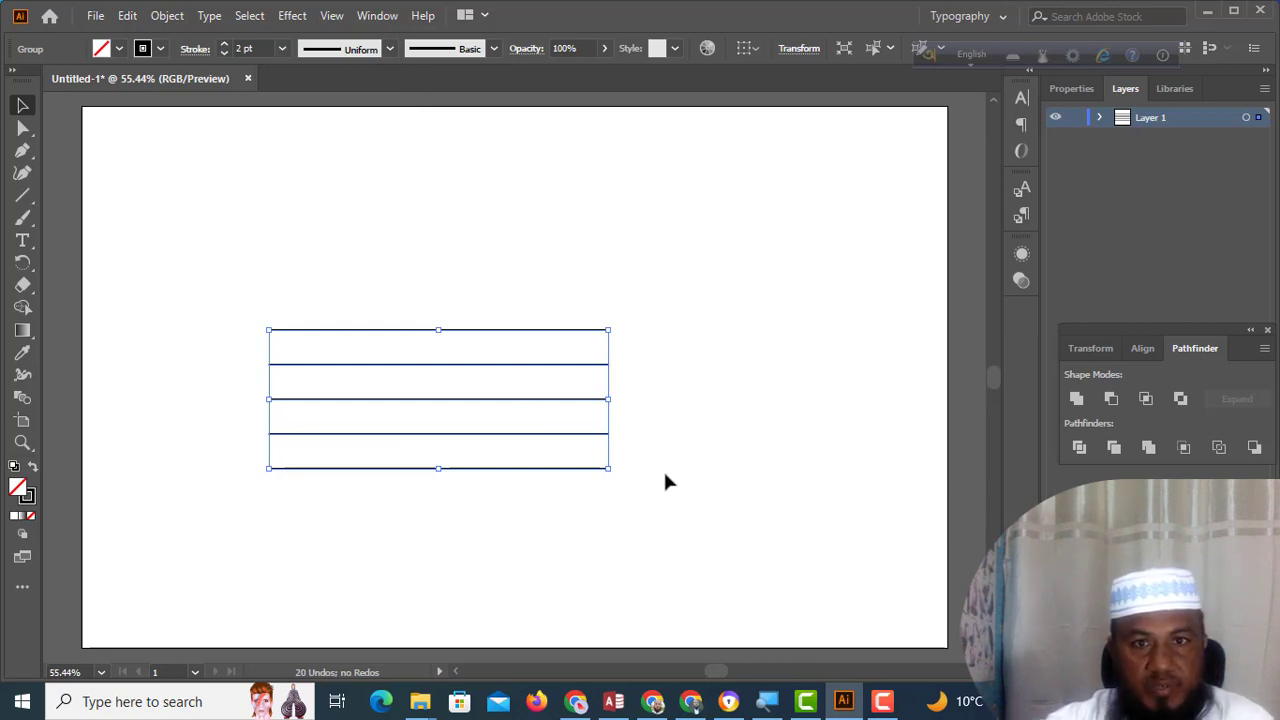
pyautogui.moveTo(616, 479); pyautogui.dragTo(538, 215)
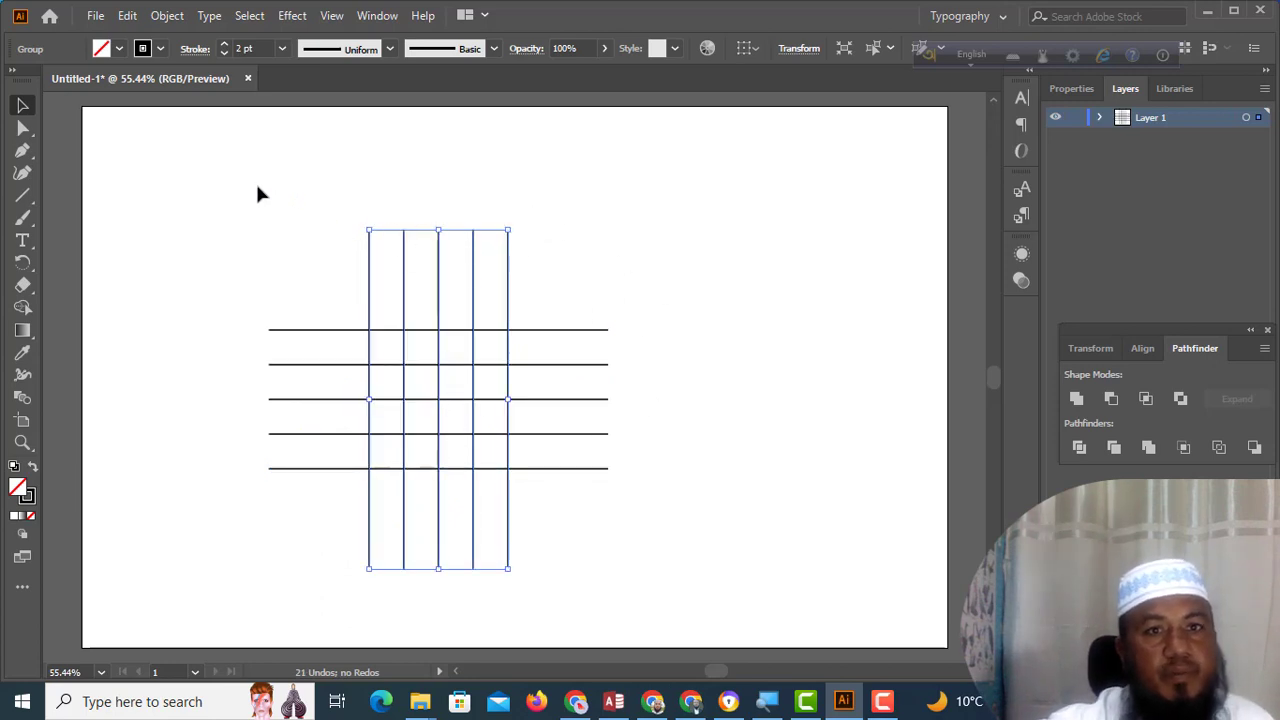
# Step: Rotate both line groups together by 45° and enlarge them from the centre to nearly the artboard's height
pyautogui.moveTo(207, 173); pyautogui.dragTo(718, 586)
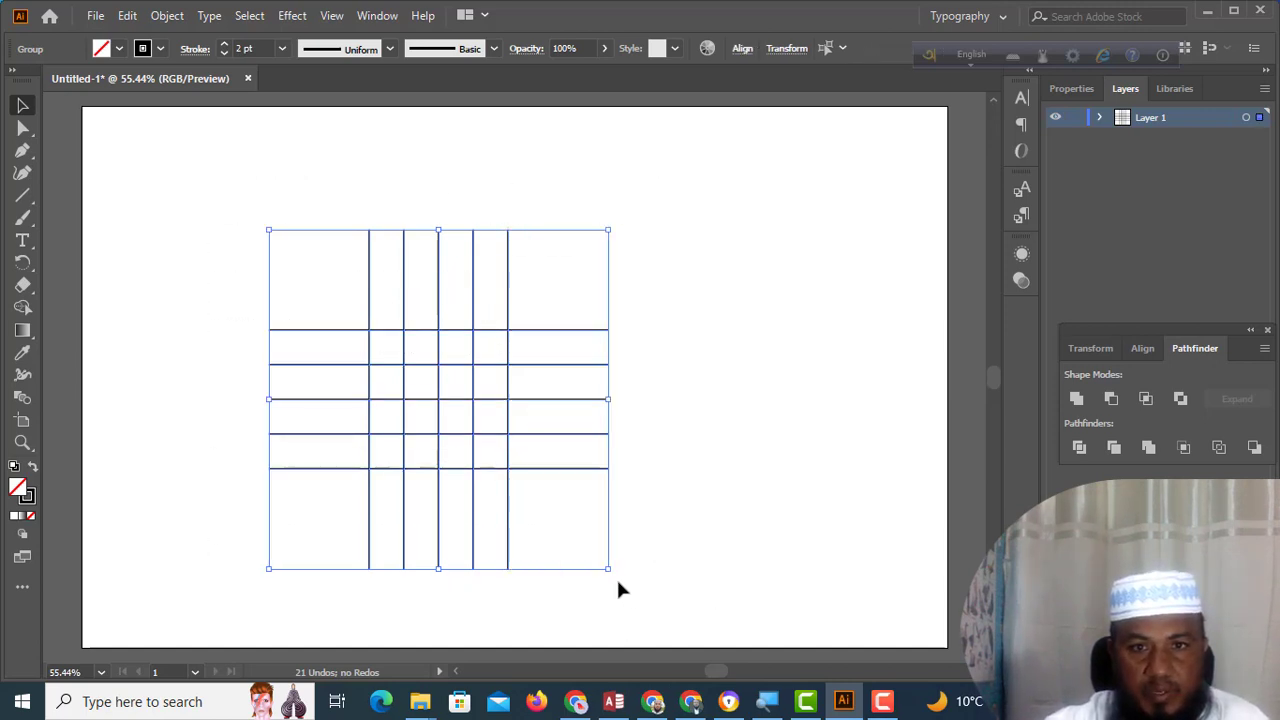
pyautogui.moveTo(608, 574); pyautogui.dragTo(695, 366)
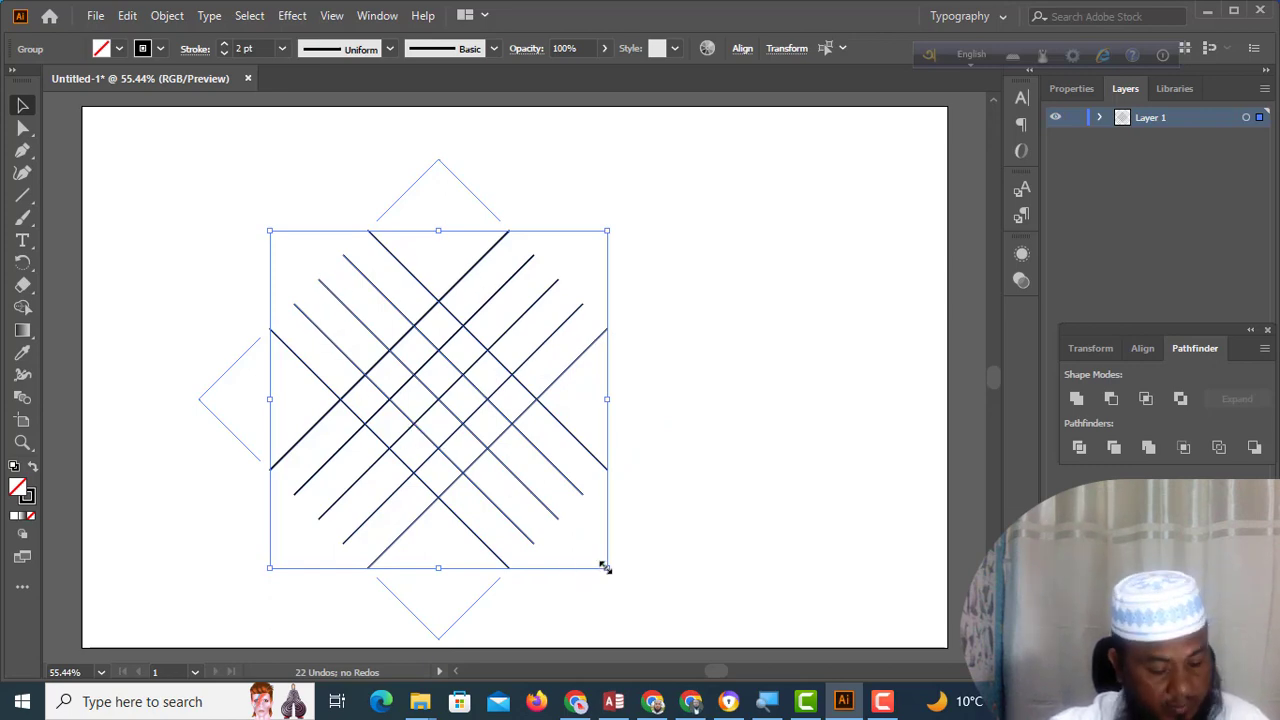
pyautogui.moveTo(605, 567); pyautogui.dragTo(673, 635)
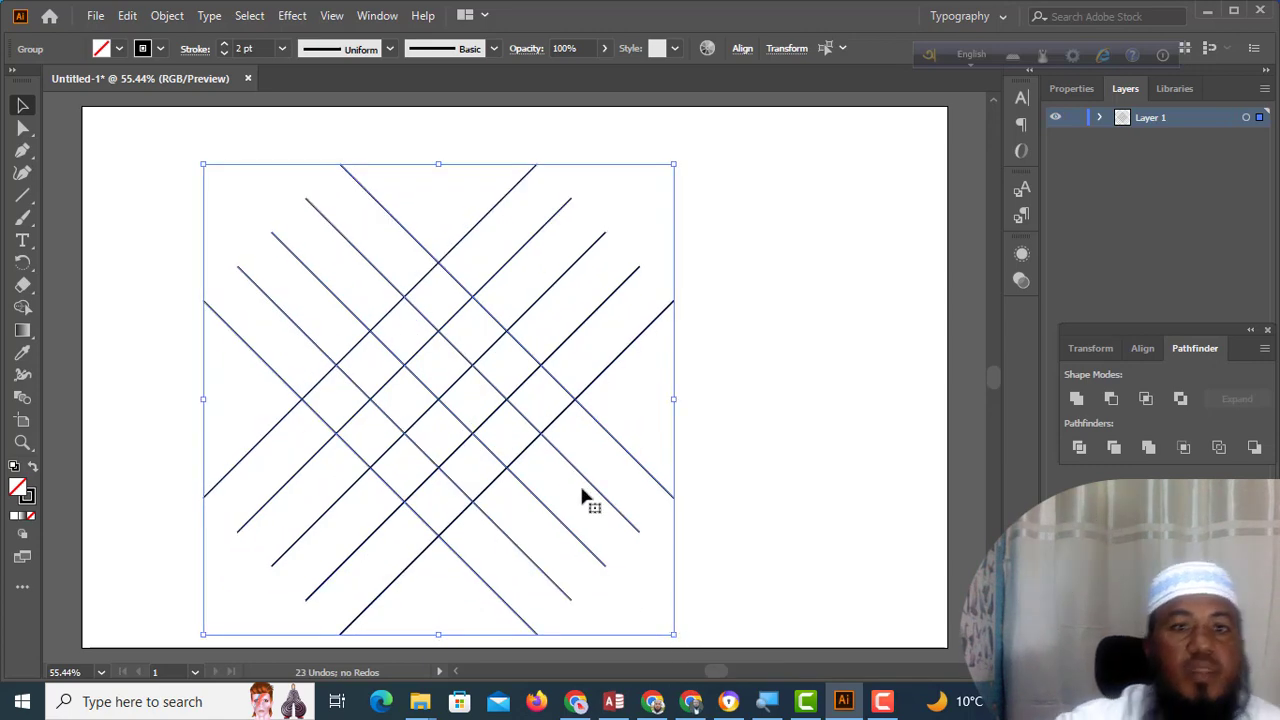
pyautogui.click(773, 341)
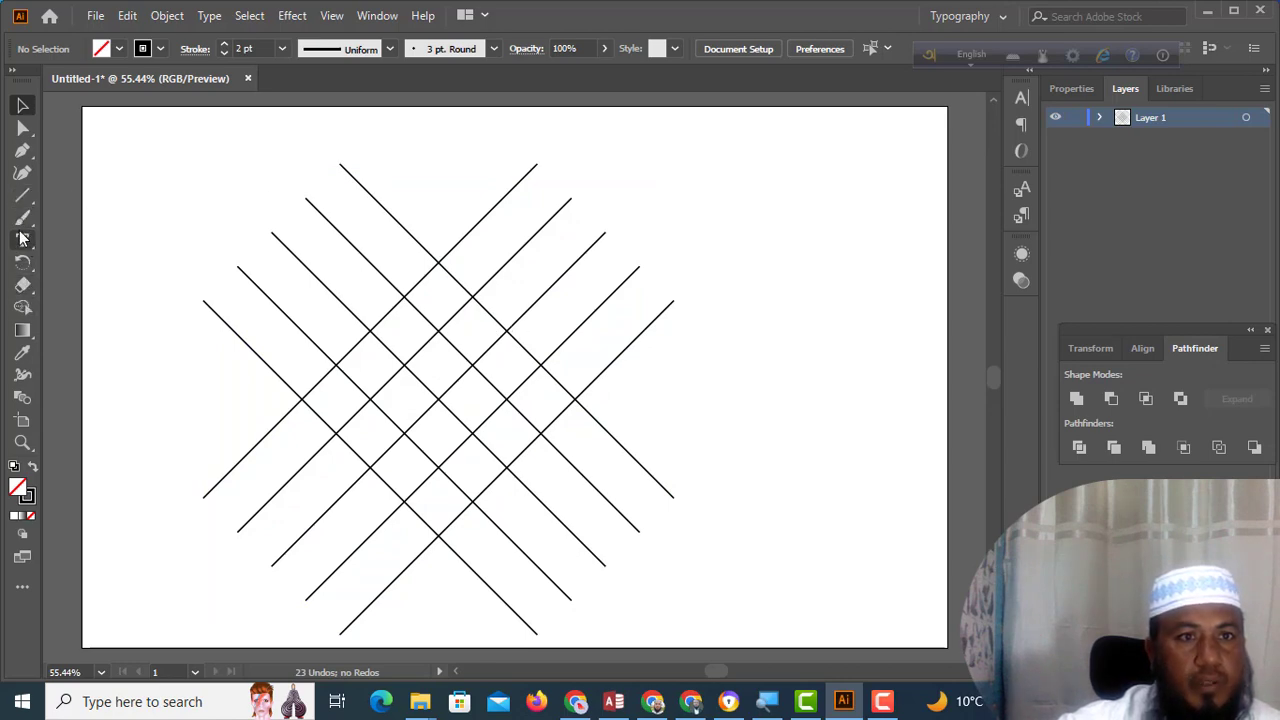
# Step: Create a six-sided polygon with a 50 px radius in the empty area beside the line grid
pyautogui.click(22, 195)
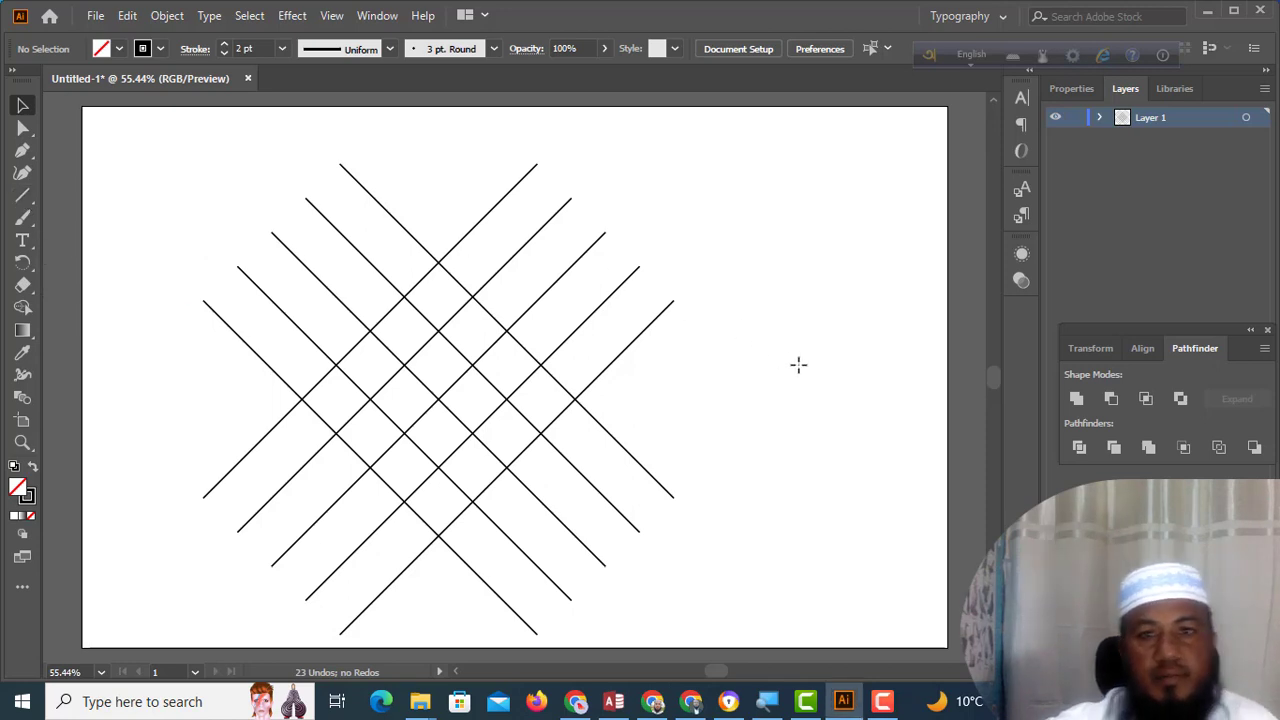
pyautogui.press('l')
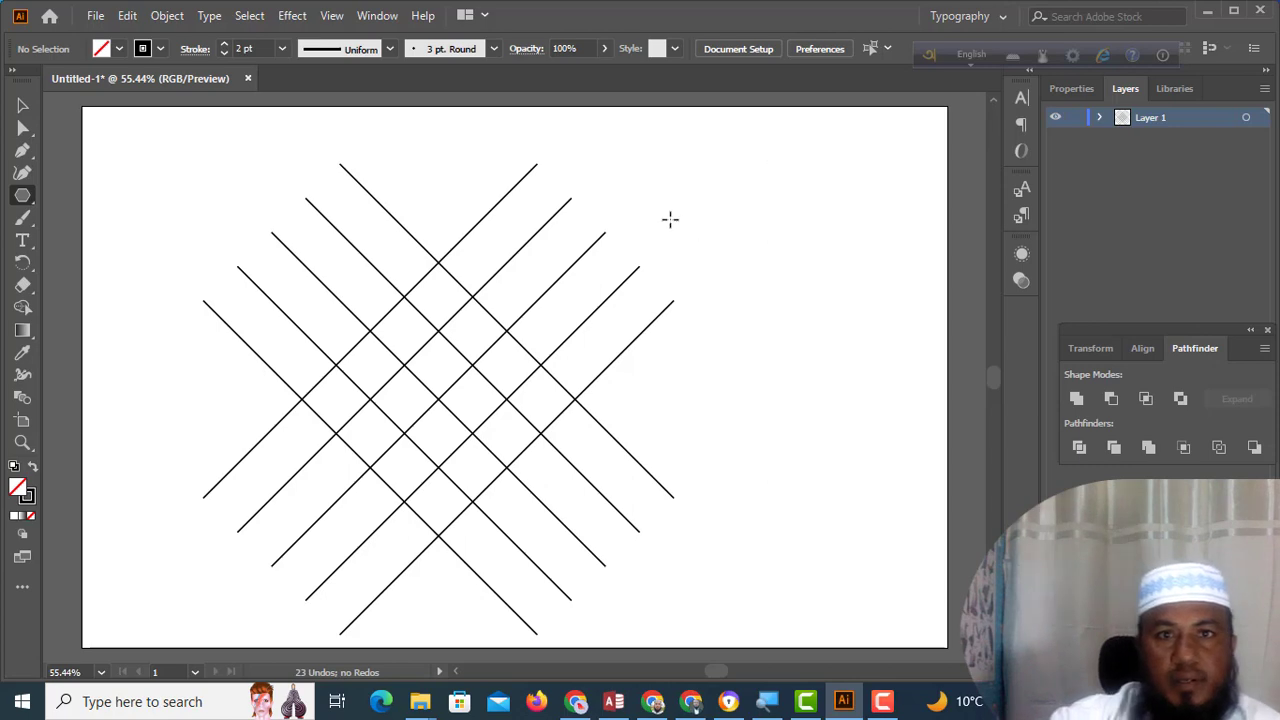
pyautogui.click(779, 272)
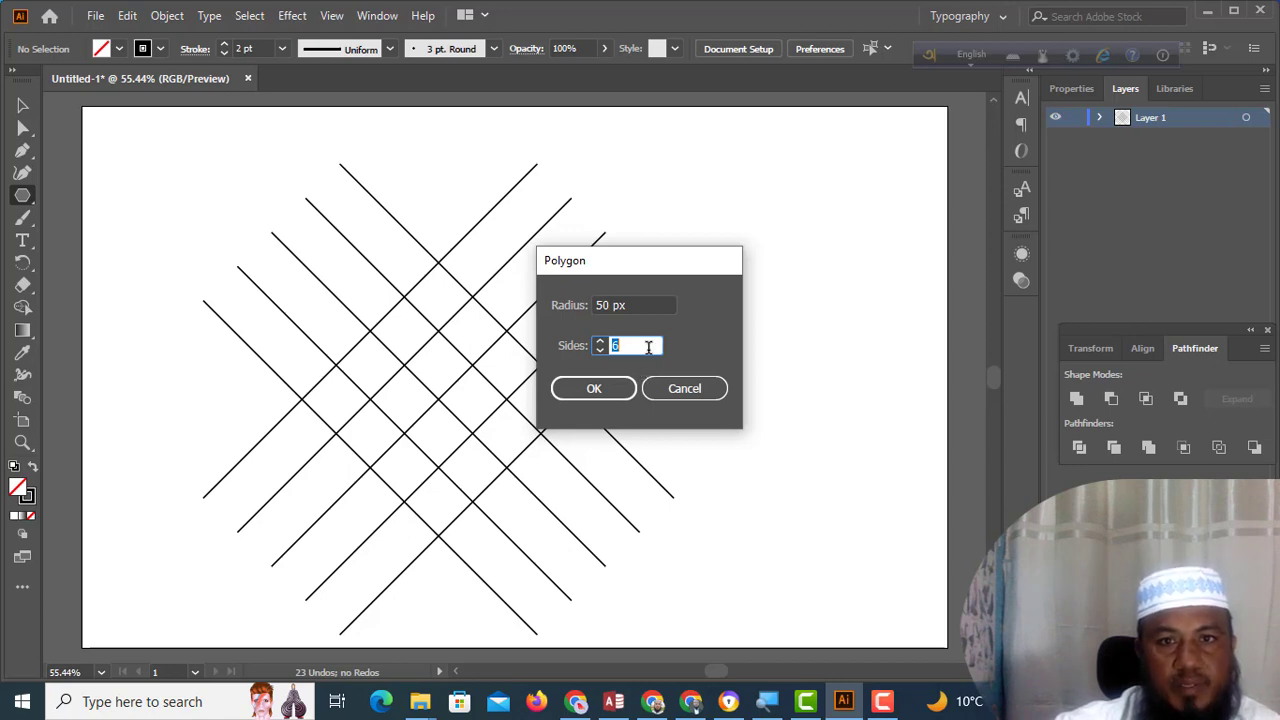
pyautogui.click(585, 391)
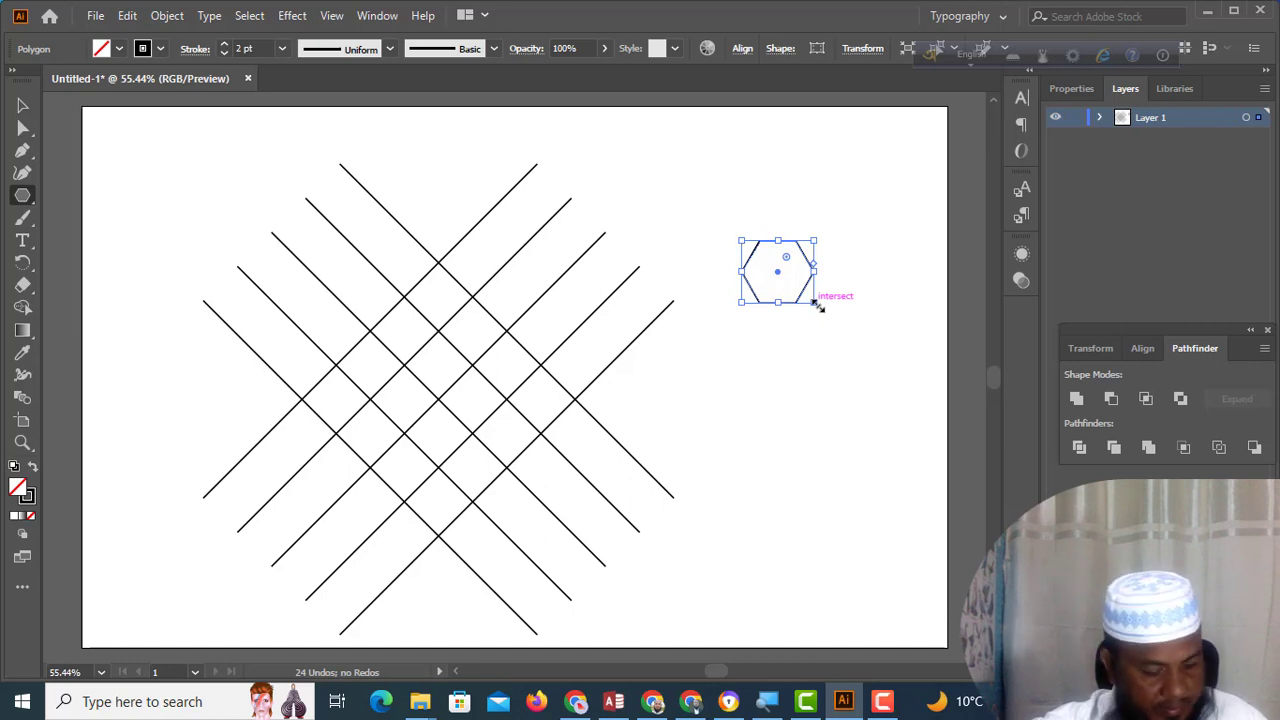
# Step: Enlarge the hexagon proportionally from its centre and rotate it 90° so it stands on a vertex
pyautogui.moveTo(817, 306); pyautogui.dragTo(871, 408)
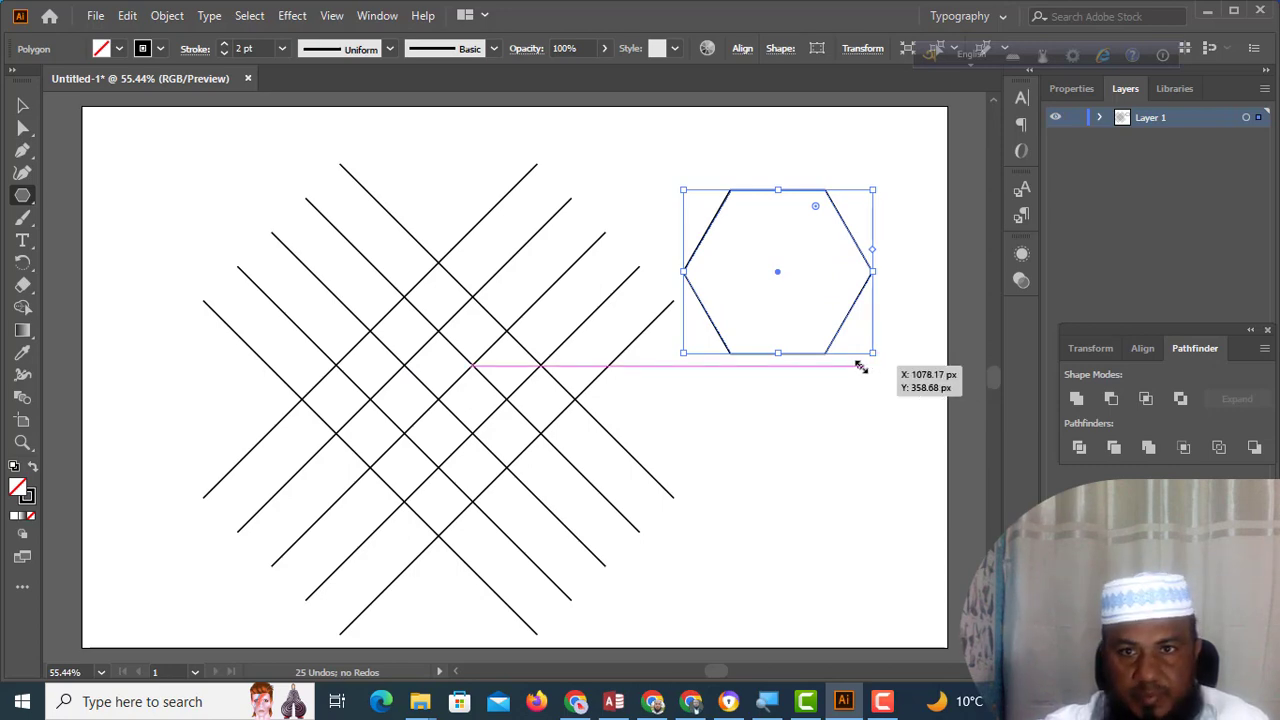
pyautogui.moveTo(884, 366); pyautogui.dragTo(937, 169)
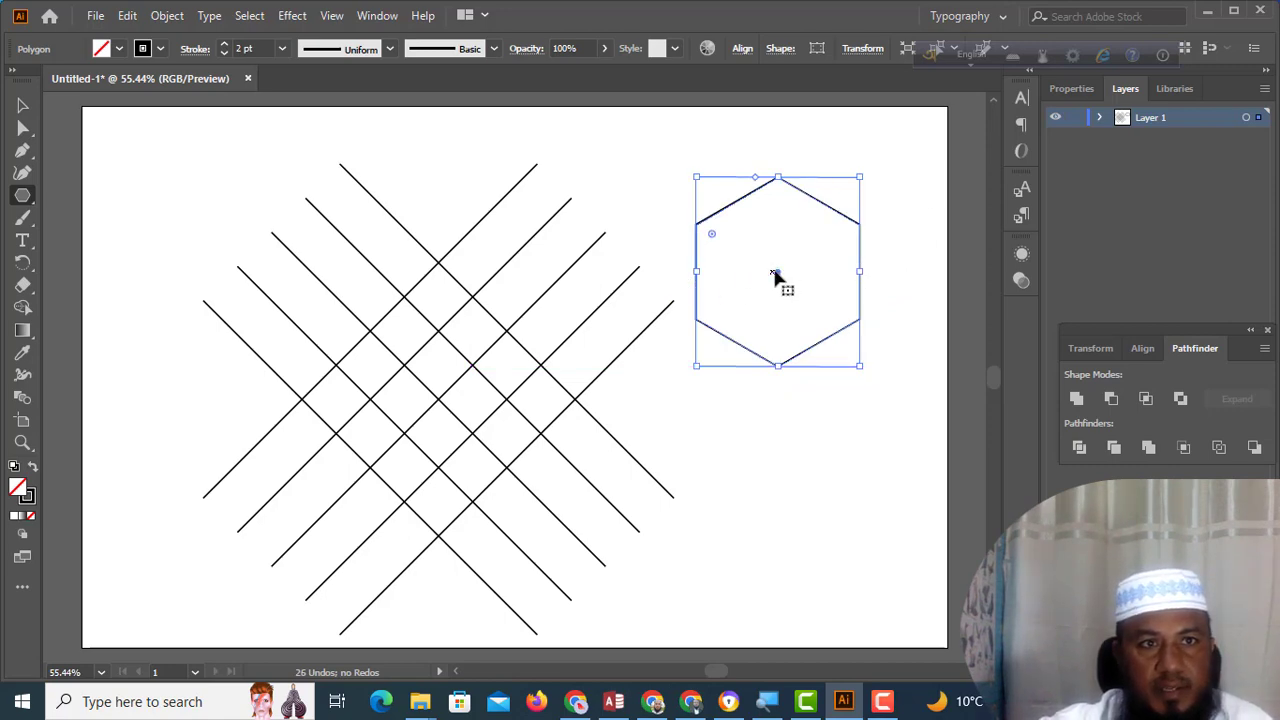
# Step: Move the hexagon onto the grid and scale it proportionally to span the outer line crossings above and below the centre
pyautogui.click(22, 110)
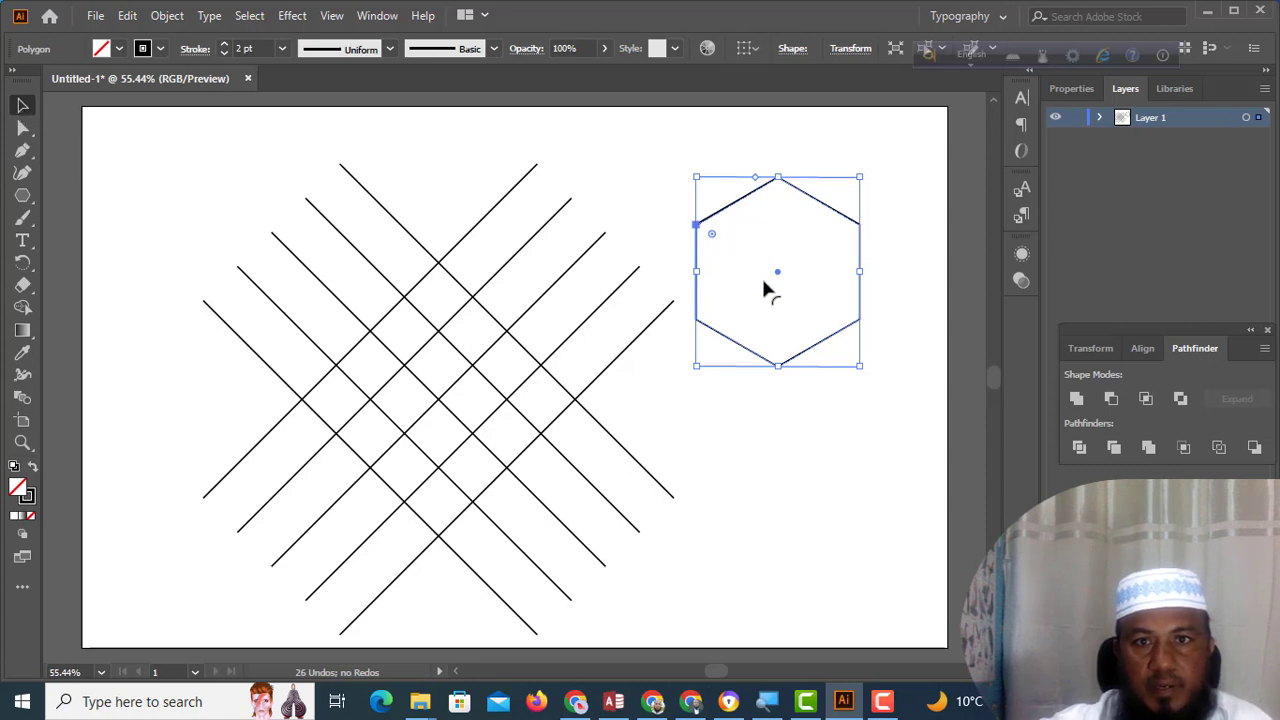
pyautogui.moveTo(774, 270); pyautogui.dragTo(437, 362)
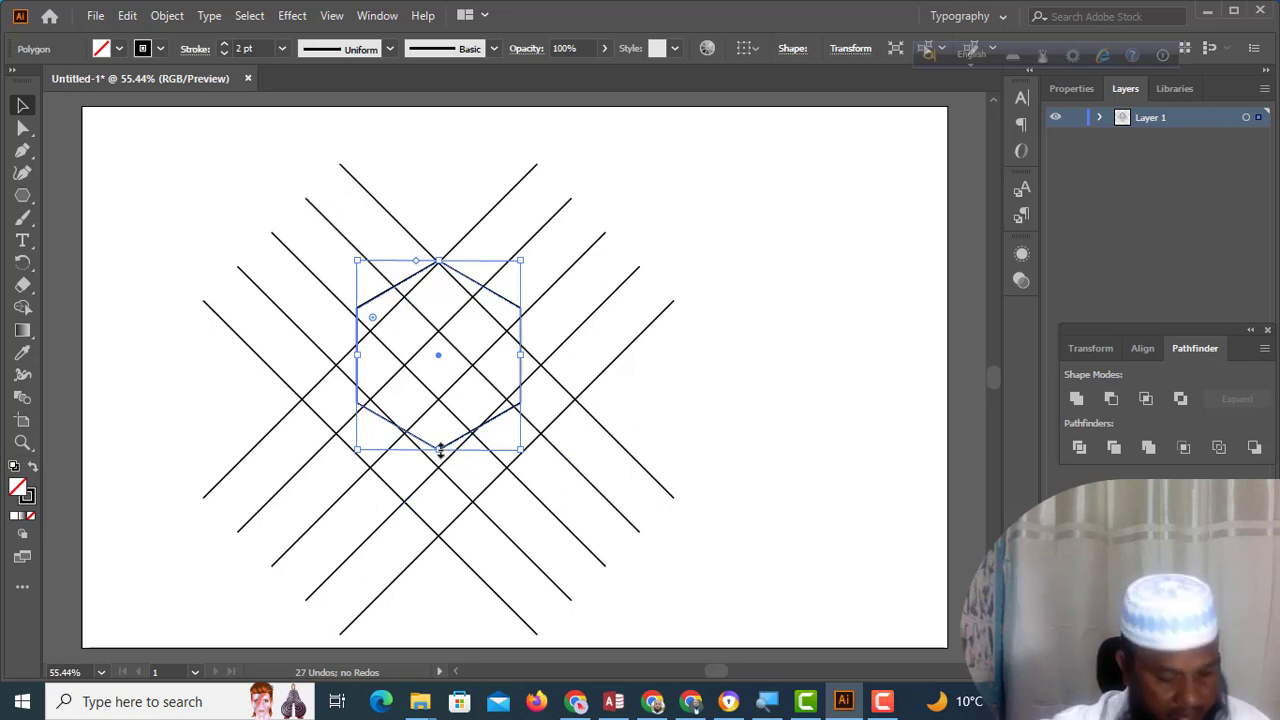
pyautogui.moveTo(440, 450); pyautogui.dragTo(440, 538)
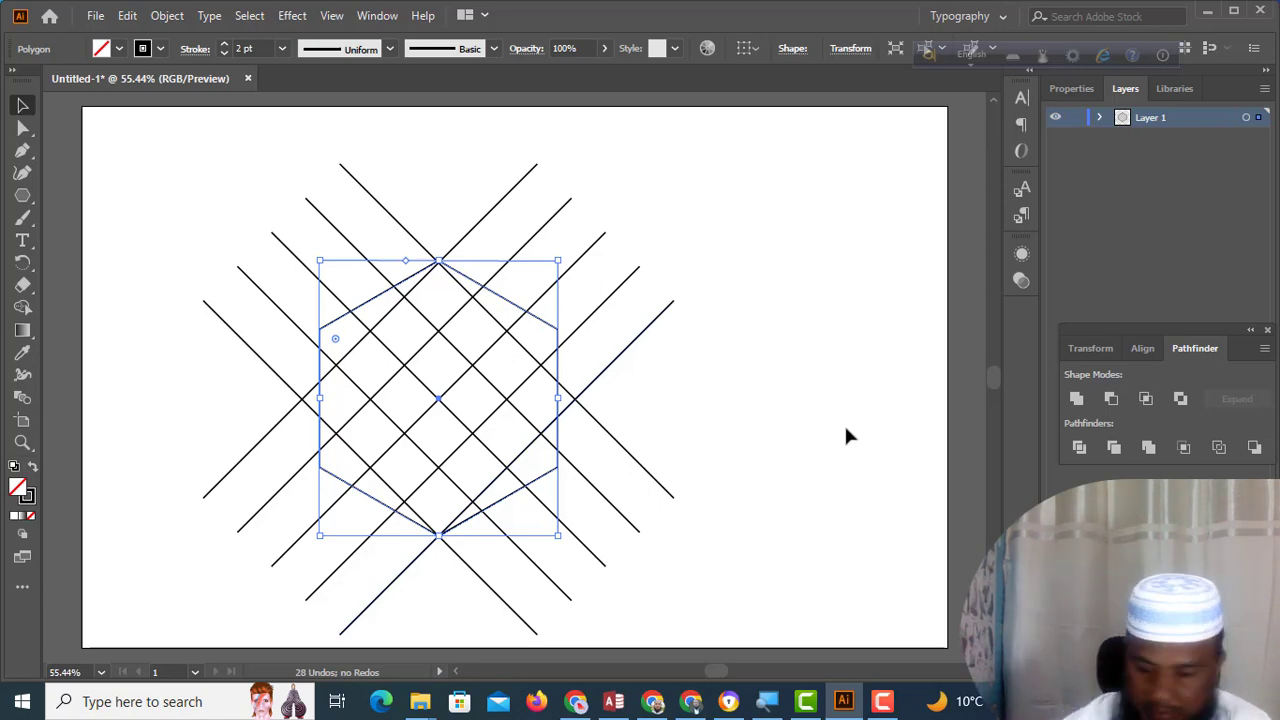
# Step: Fine-tune the hexagon's size so its top vertex sits exactly on the grid's uppermost line crossing
pyautogui.press('a')
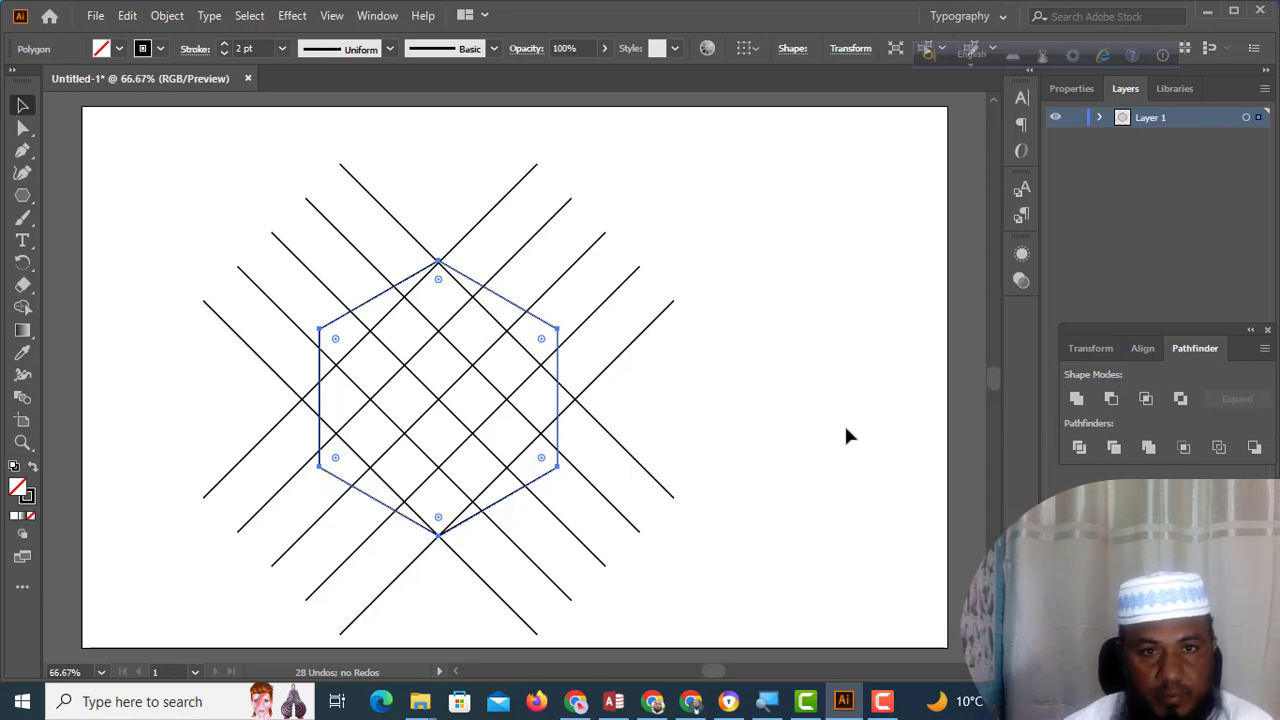
pyautogui.hotkey('ctrl', '=')
pyautogui.hotkey('ctrl', '=')
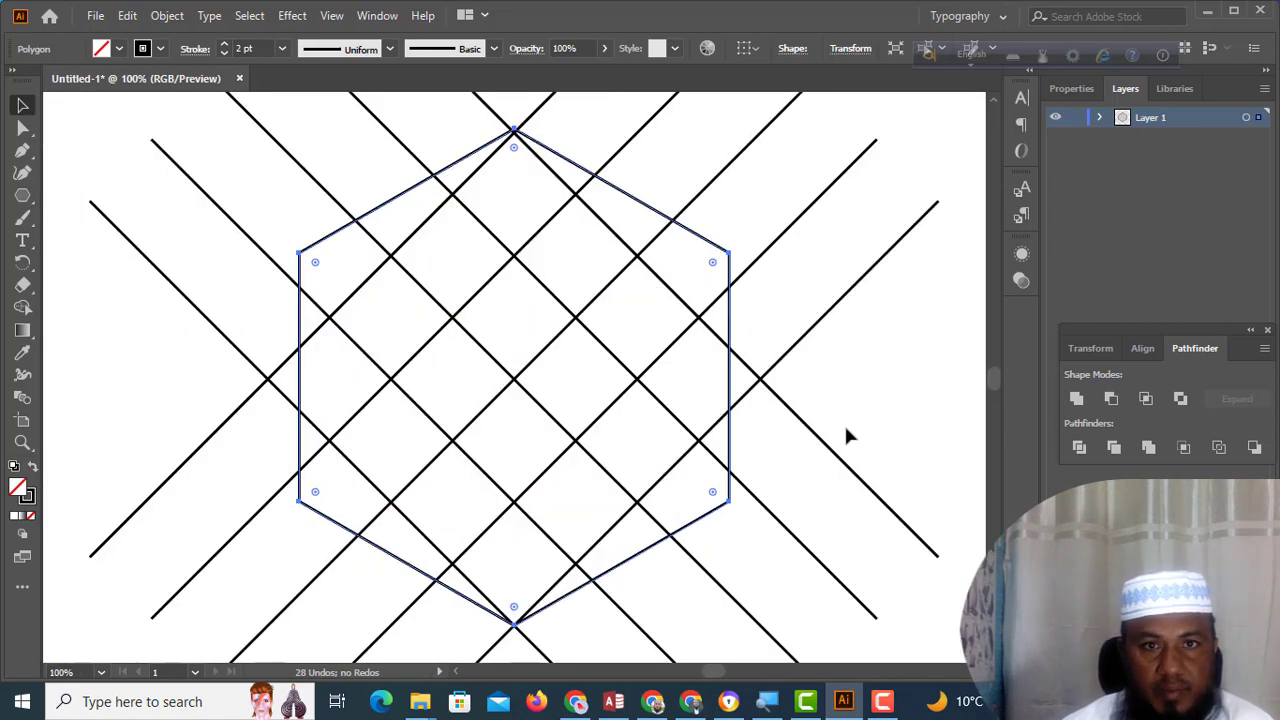
pyautogui.hotkey('ctrl', '=')
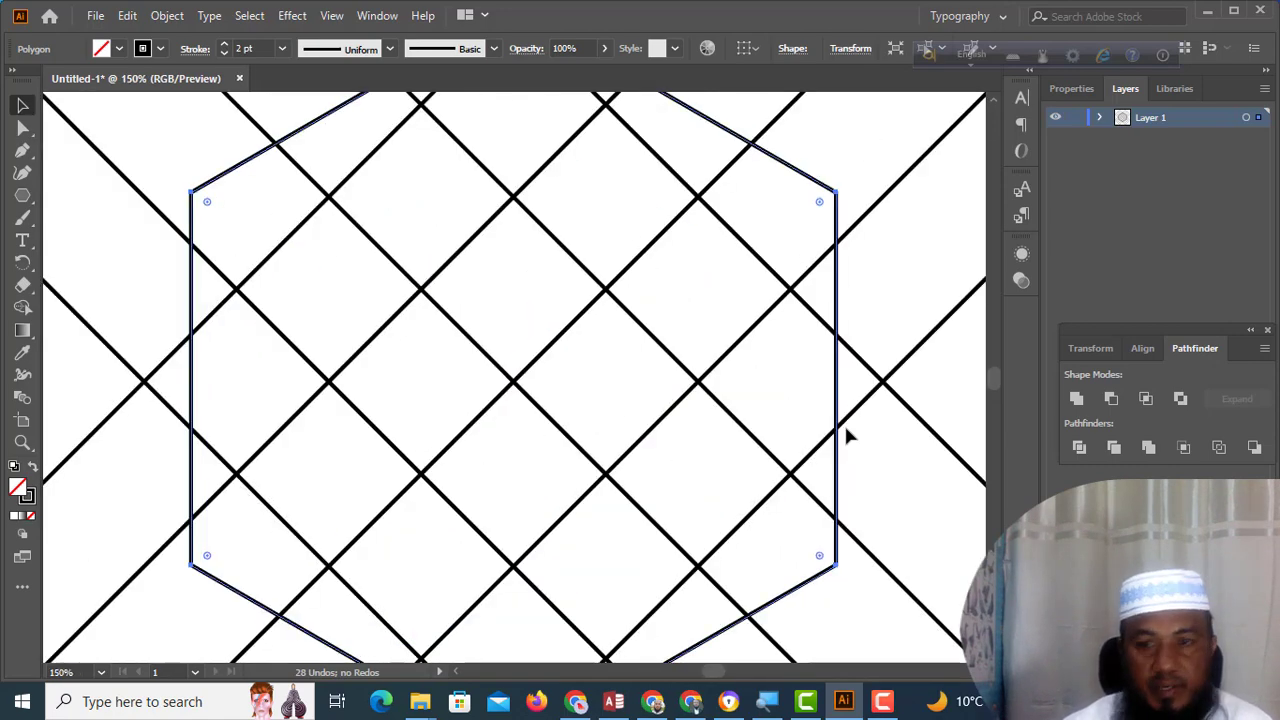
pyautogui.press('space')
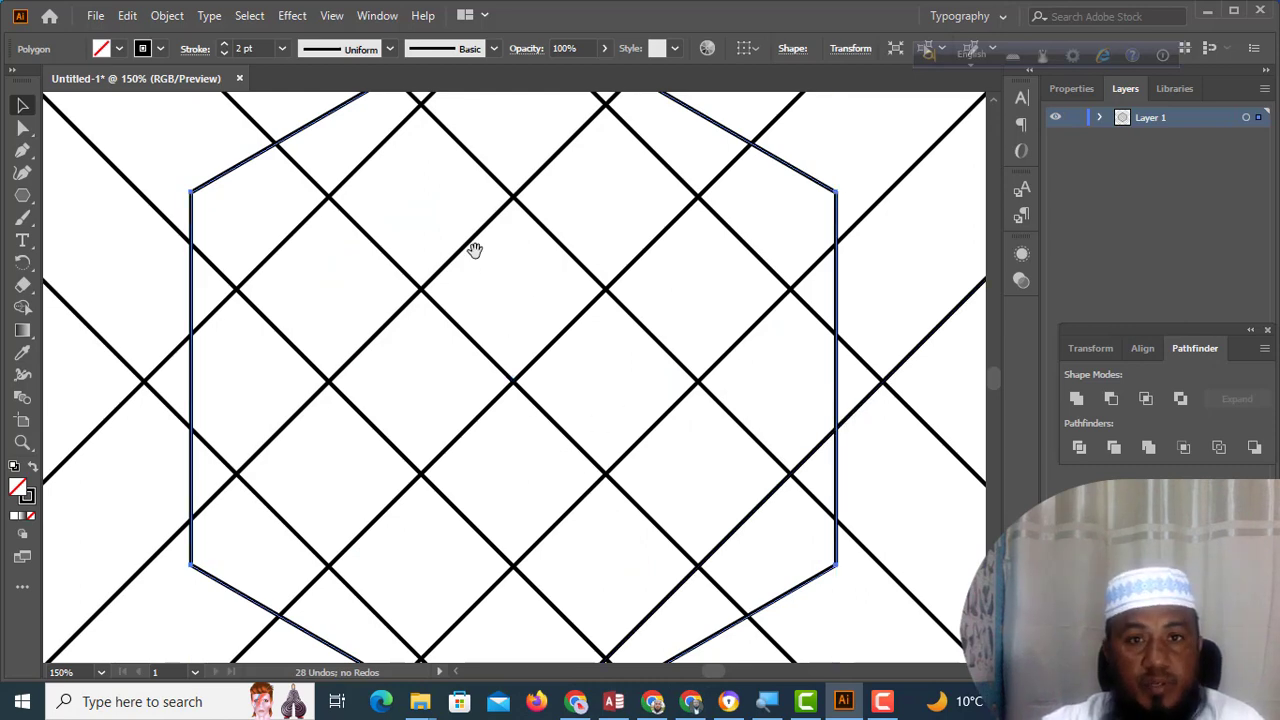
pyautogui.moveTo(533, 228); pyautogui.dragTo(577, 424)
pyautogui.moveTo(574, 303)
pyautogui.mouseDown()
pyautogui.moveTo(529, 420)
pyautogui.moveTo(566, 317)
pyautogui.mouseUp()
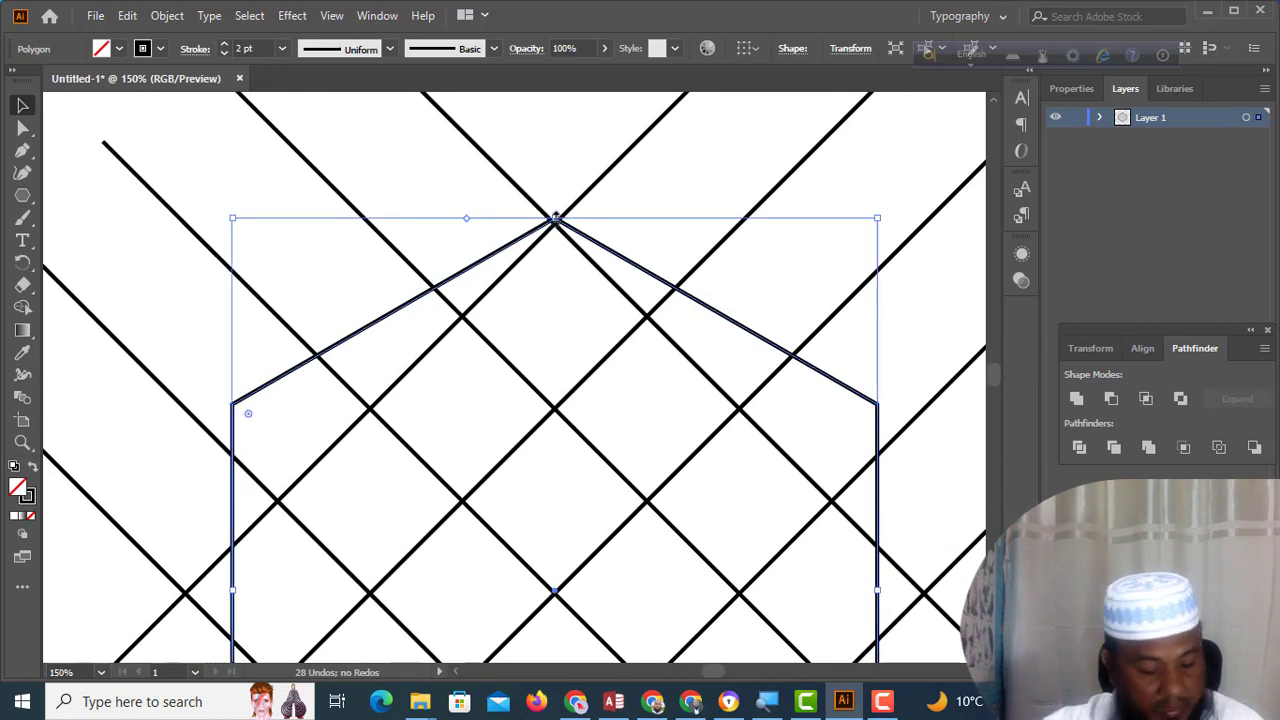
pyautogui.moveTo(556, 221); pyautogui.dragTo(555, 224)
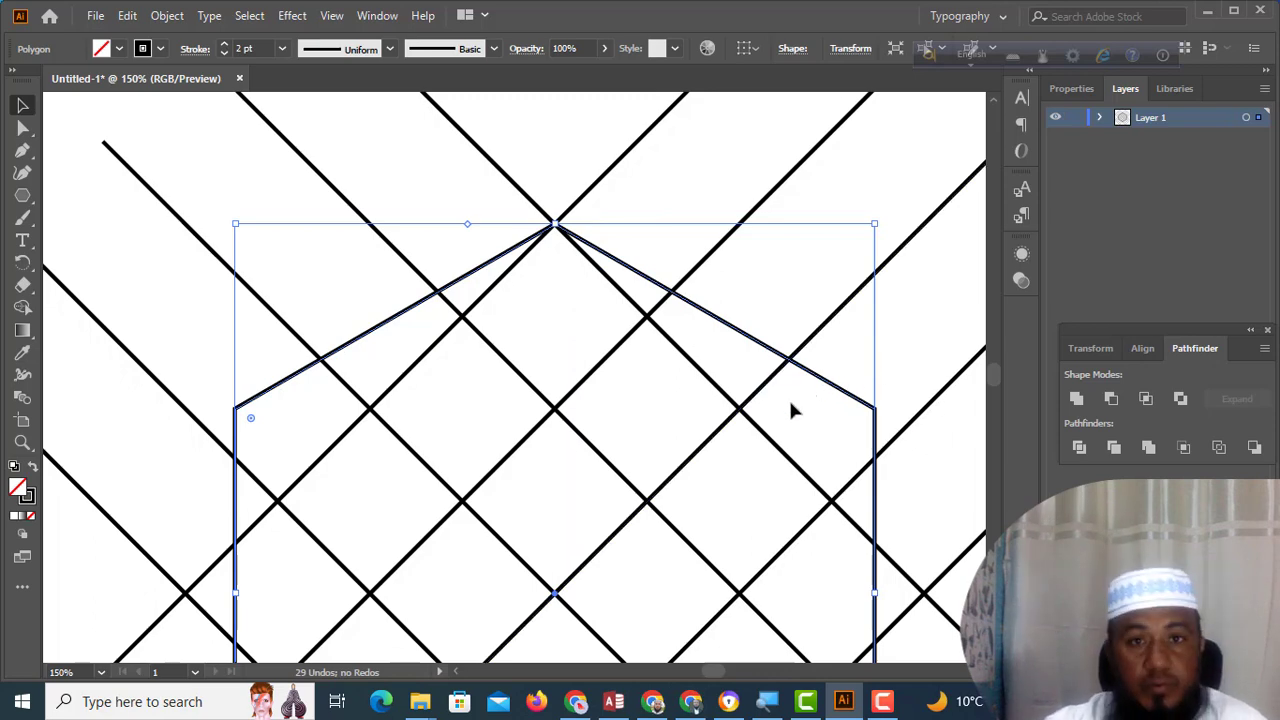
# Step: Check the alignment of the hexagon's bottom vertex with the lowest line crossing and review the whole artwork
pyautogui.moveTo(734, 457); pyautogui.dragTo(776, 151)
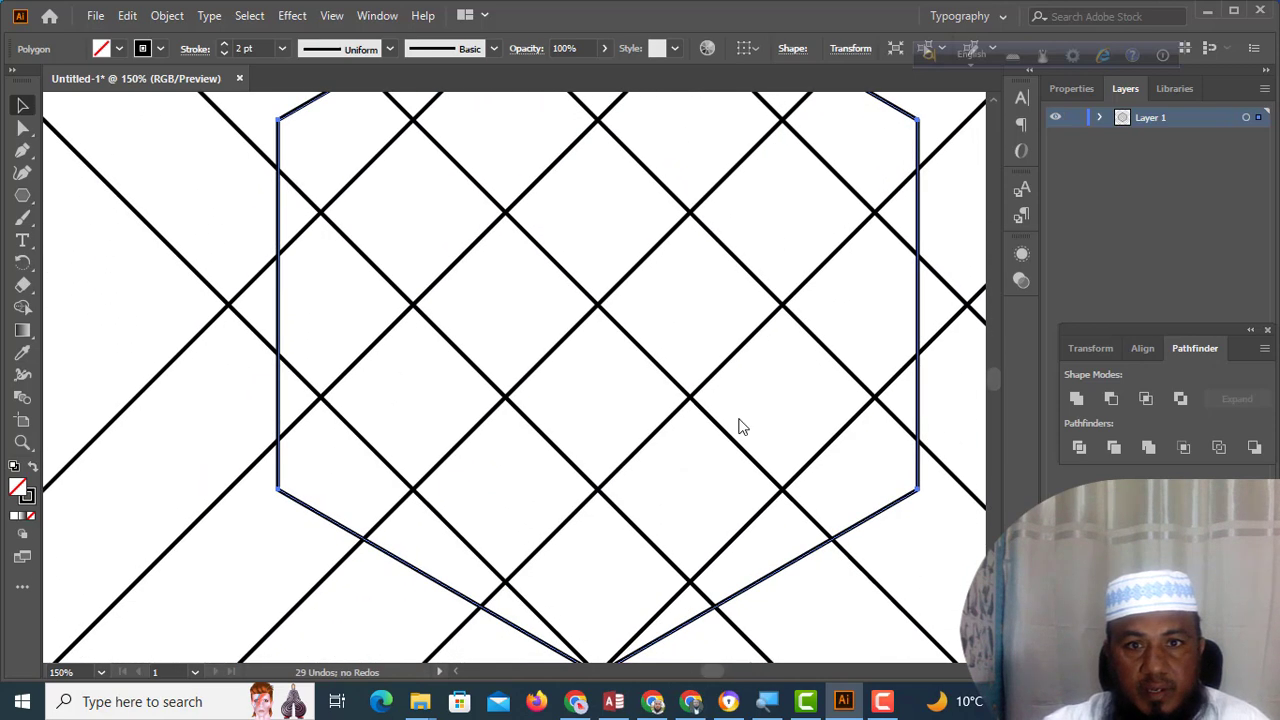
pyautogui.click(822, 276)
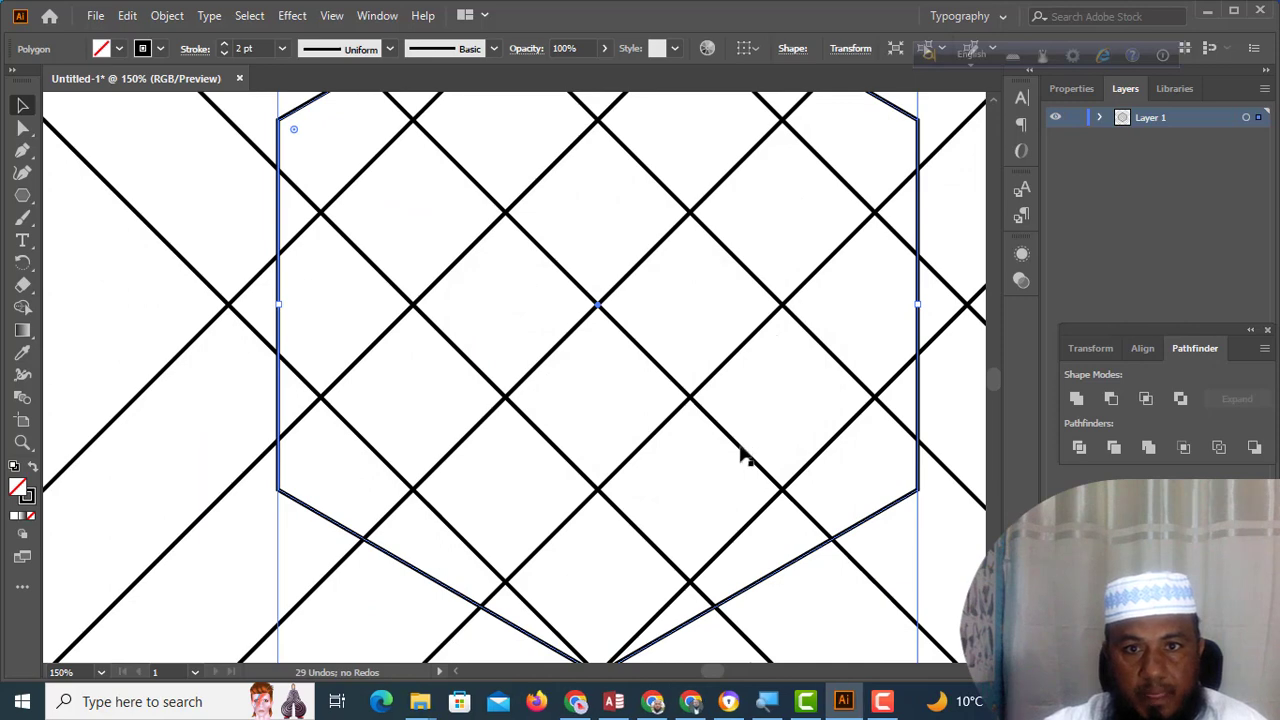
pyautogui.moveTo(723, 419); pyautogui.dragTo(703, 254)
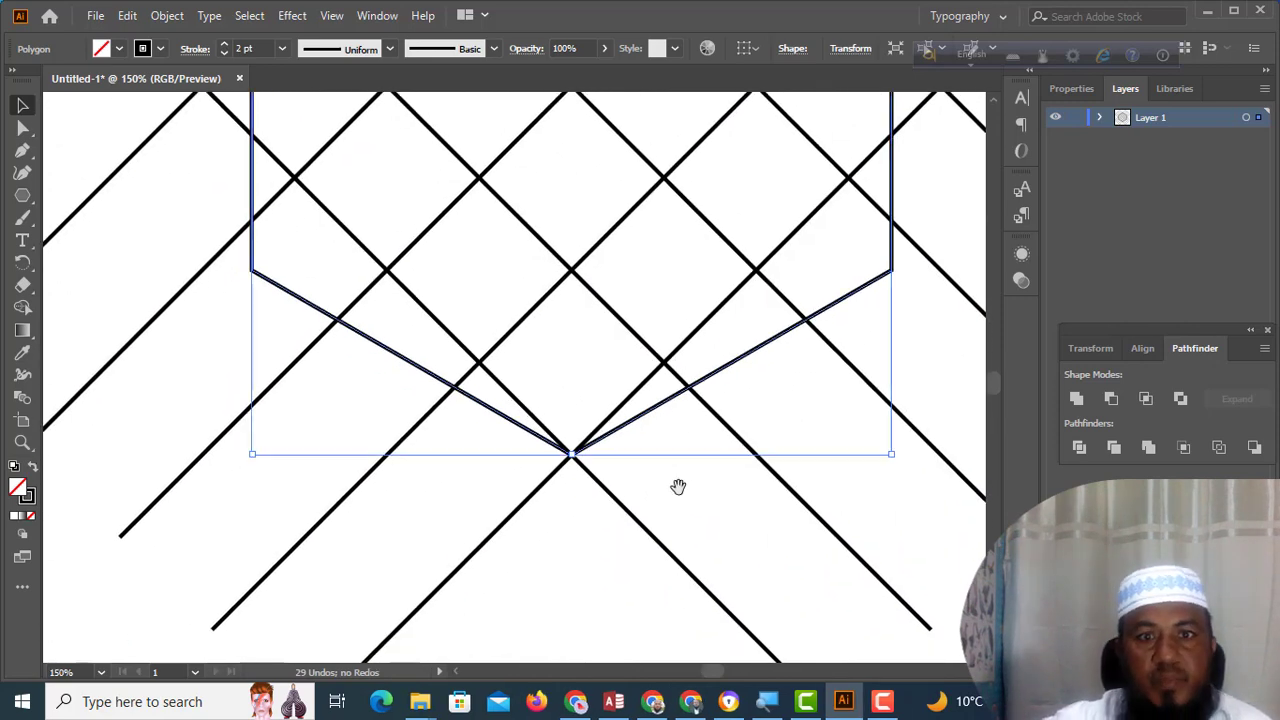
pyautogui.press('a')
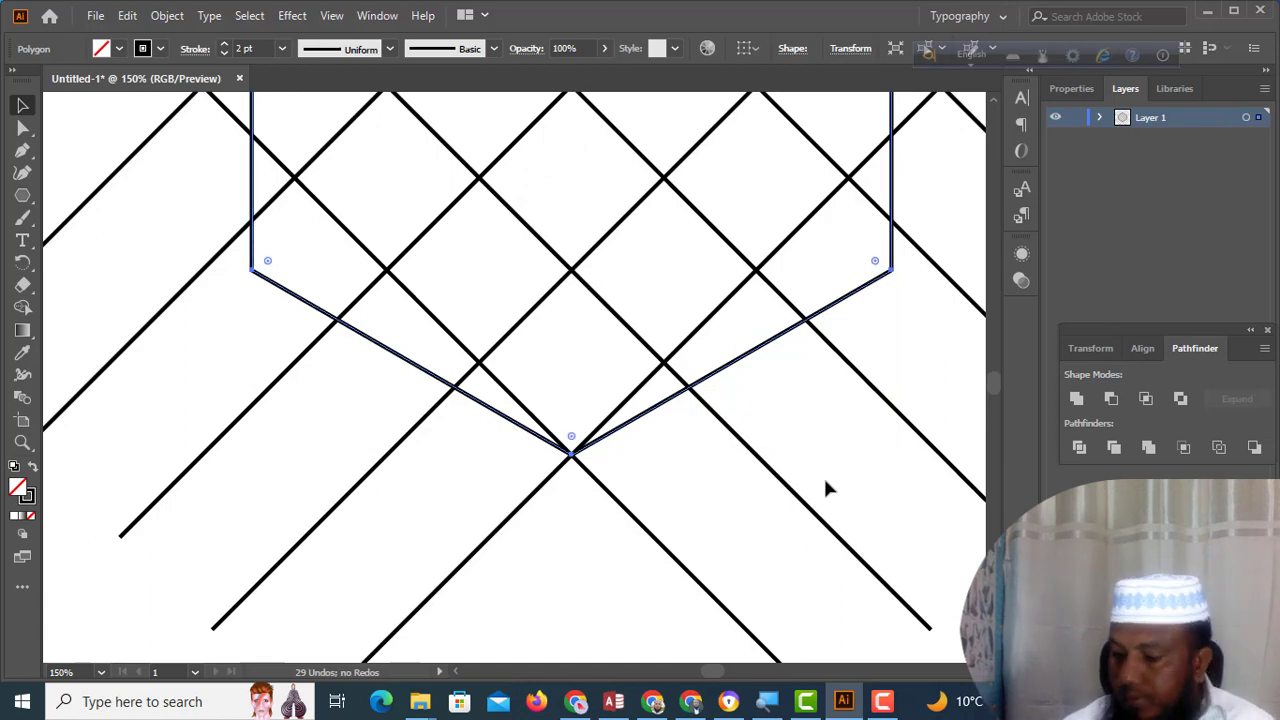
pyautogui.hotkey('ctrl', '-')
pyautogui.hotkey('ctrl', '-')
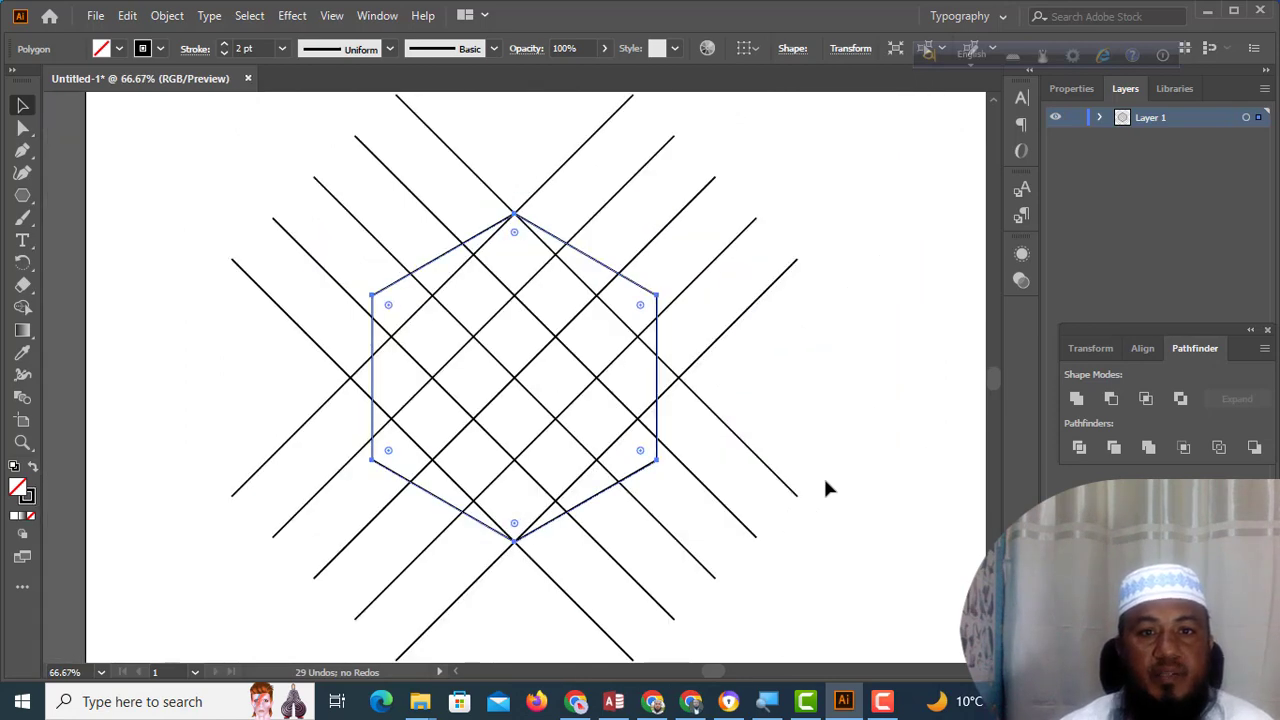
pyautogui.hotkey('ctrl', '-')
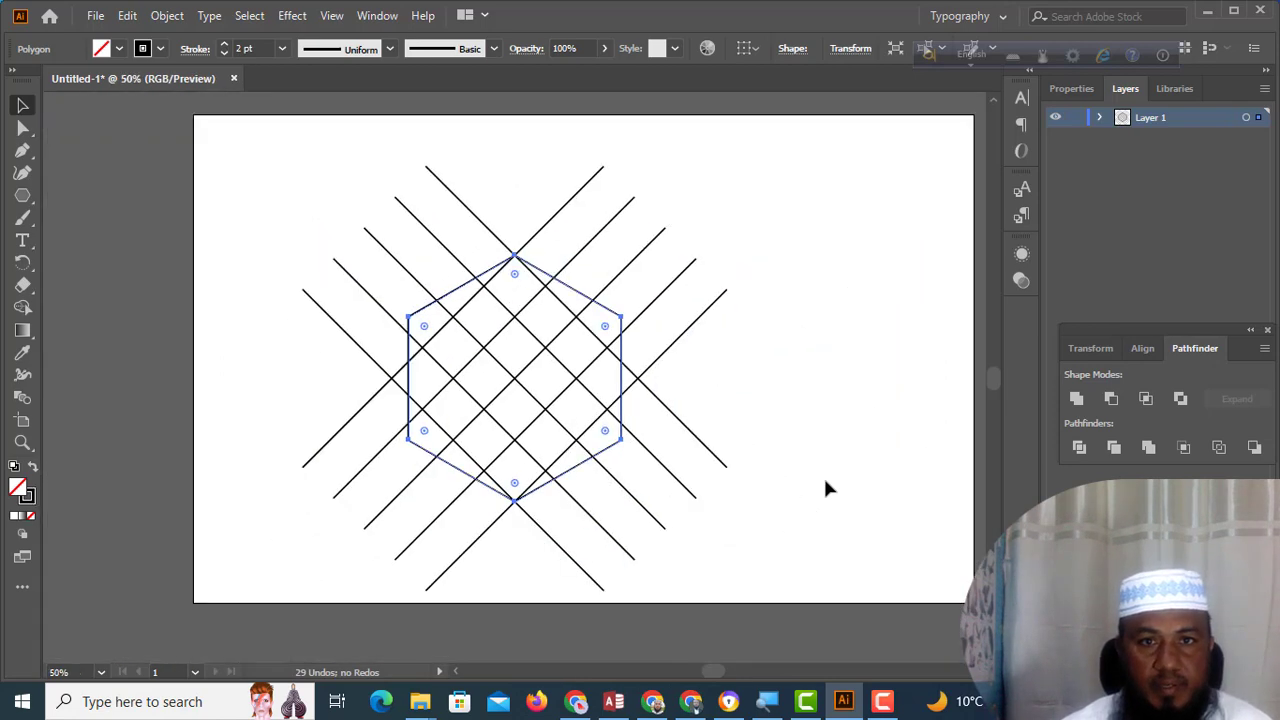
# Step: Select the hexagon and both line groups, and merge the regions along the hexagon's left side into a dark red angled band with Shape Builder
pyautogui.press('v')
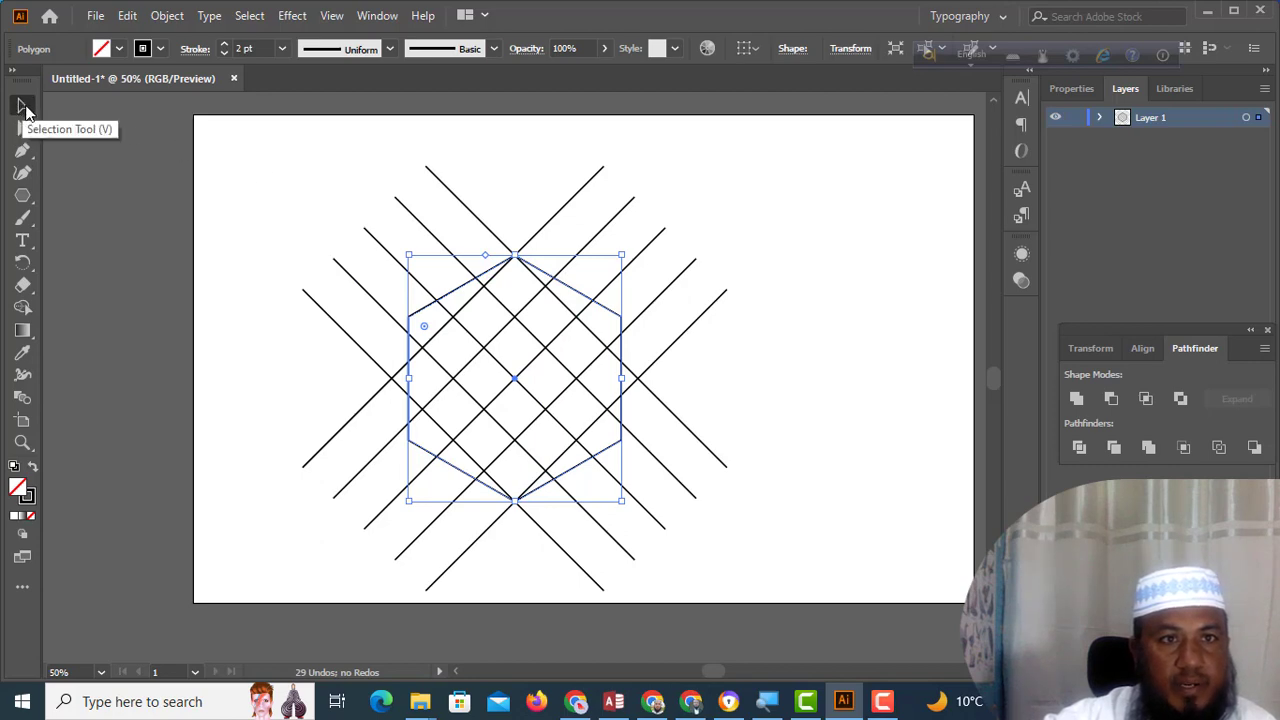
pyautogui.moveTo(357, 153); pyautogui.dragTo(775, 574)
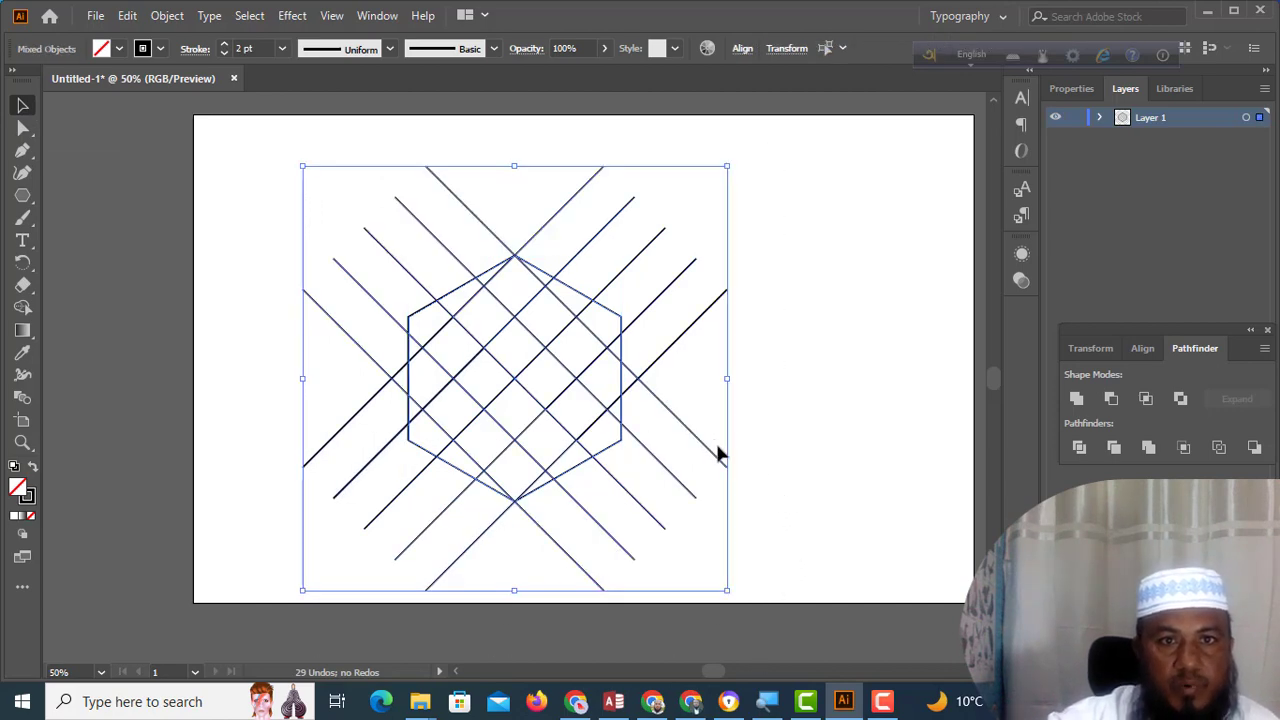
pyautogui.click(22, 310)
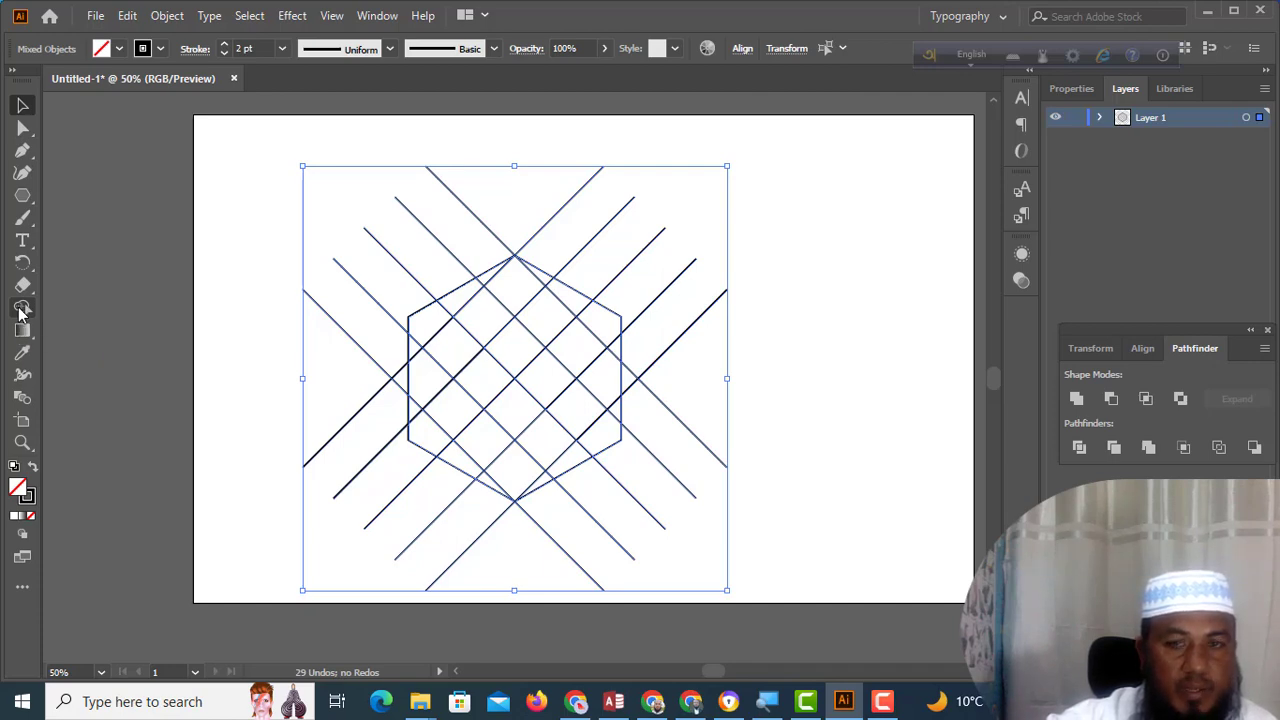
pyautogui.click(22, 310)
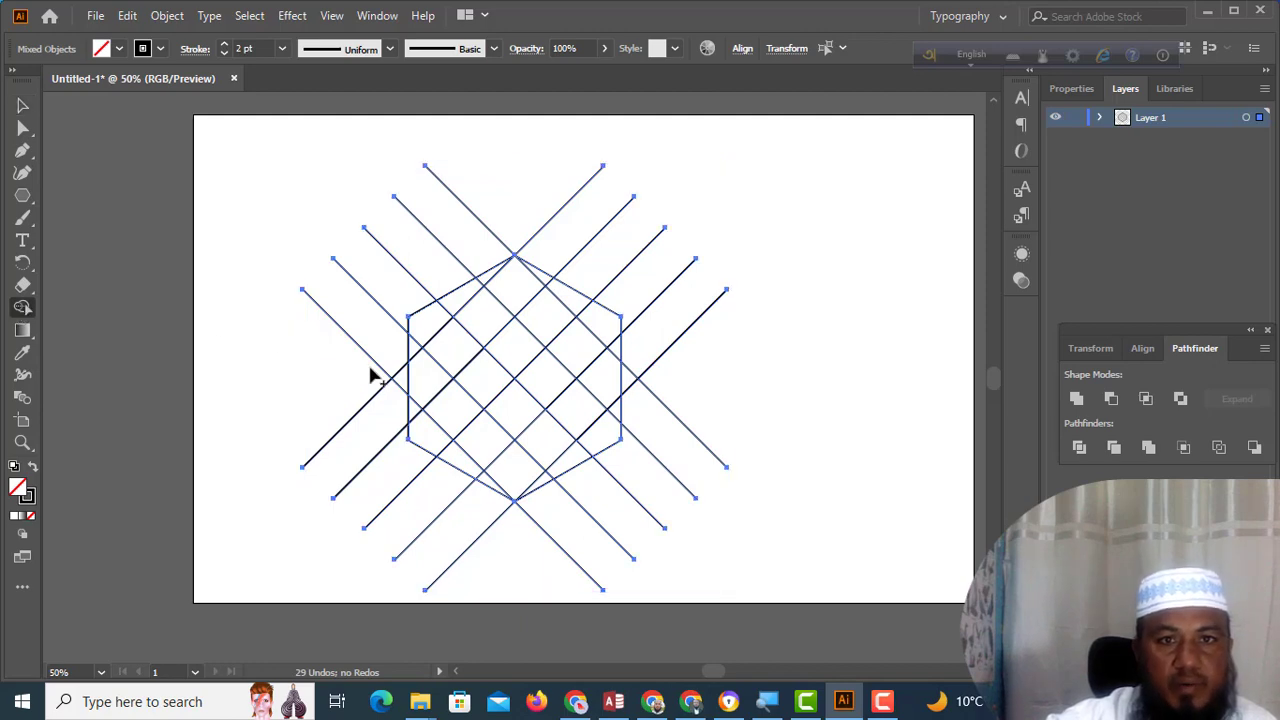
pyautogui.click(118, 50)
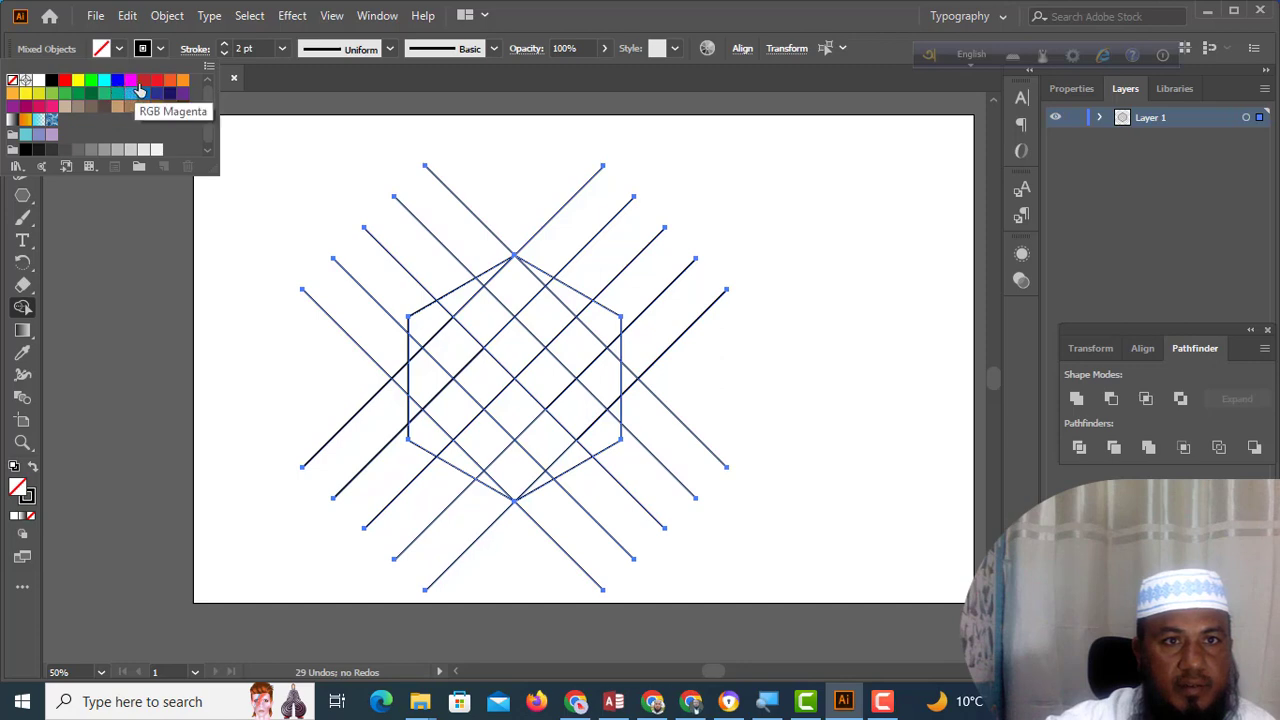
pyautogui.click(143, 79)
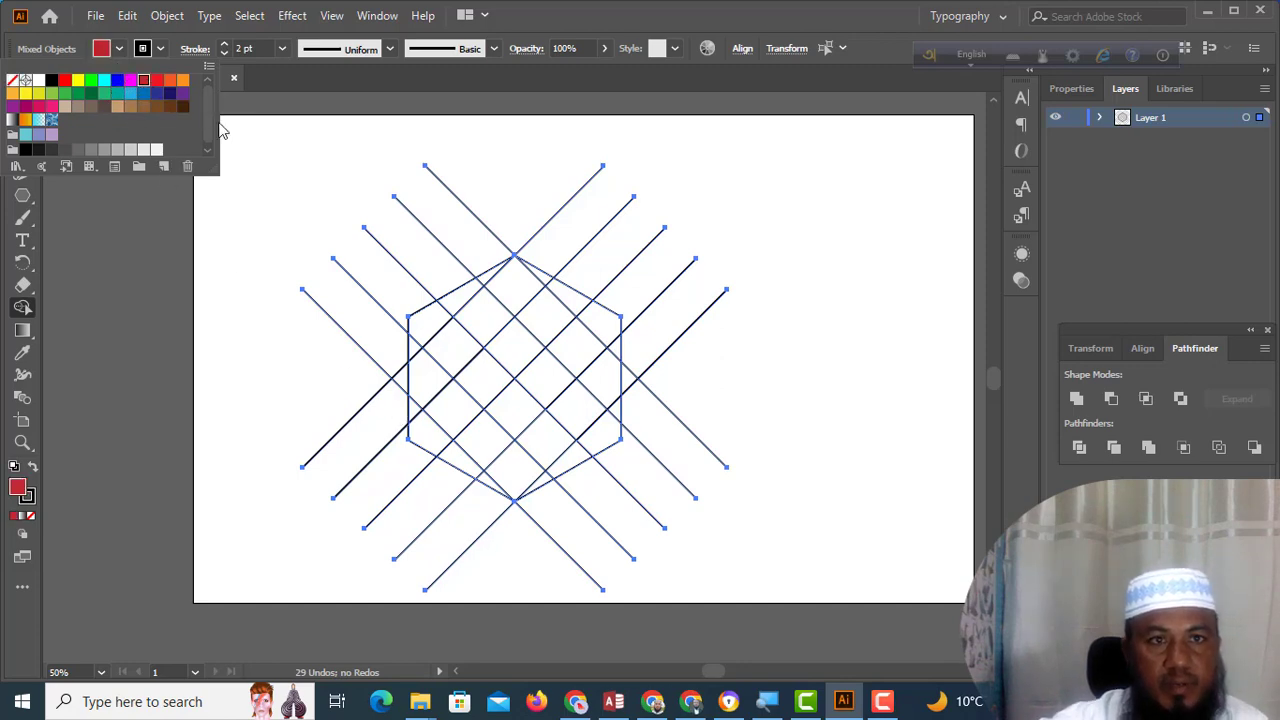
pyautogui.click(120, 52)
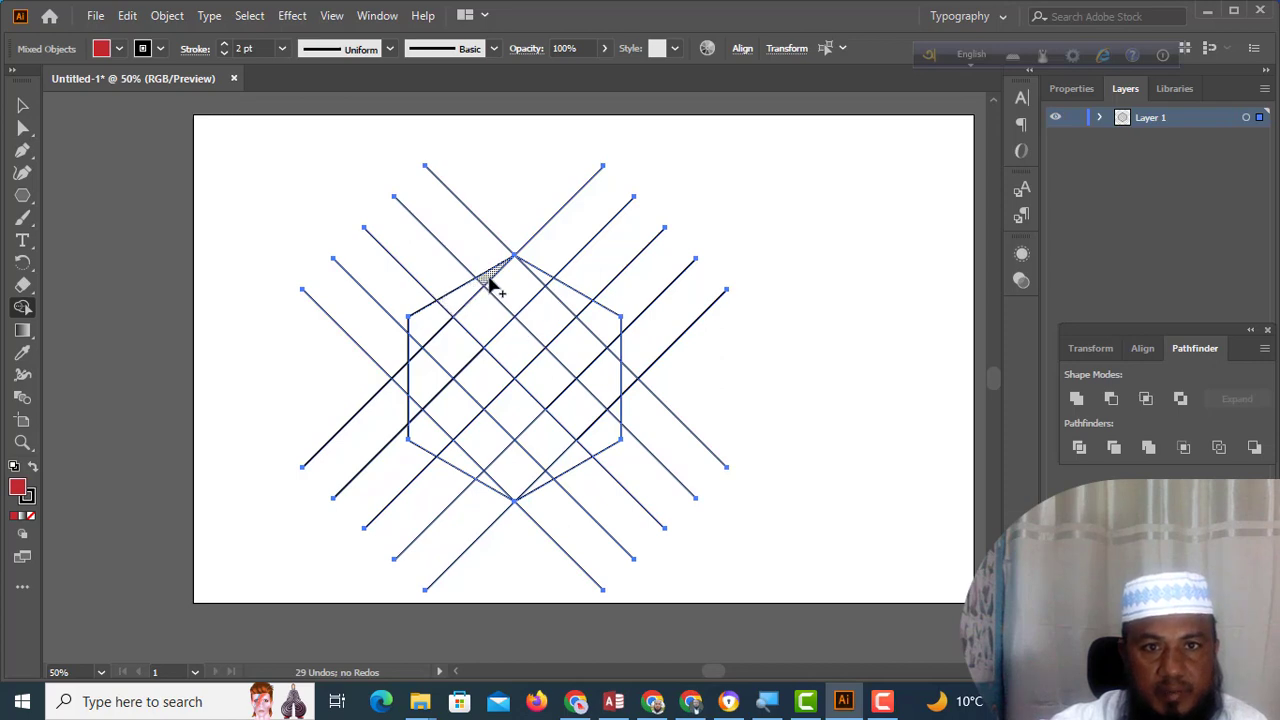
pyautogui.moveTo(487, 283)
pyautogui.mouseDown()
pyautogui.moveTo(425, 317)
pyautogui.moveTo(411, 357)
pyautogui.moveTo(427, 395)
pyautogui.moveTo(486, 443)
pyautogui.mouseUp()
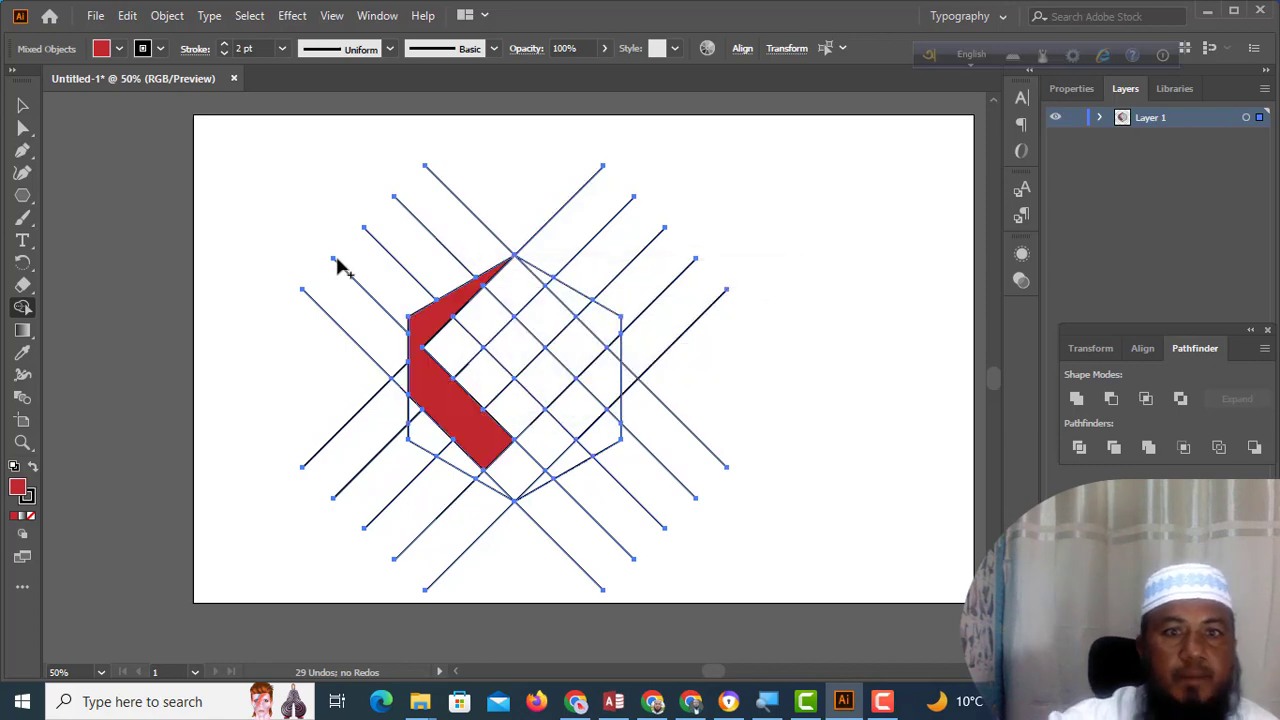
# Step: Merge the regions from the hexagon's lower-left edge up towards the right into a bright red angled band
pyautogui.click(120, 50)
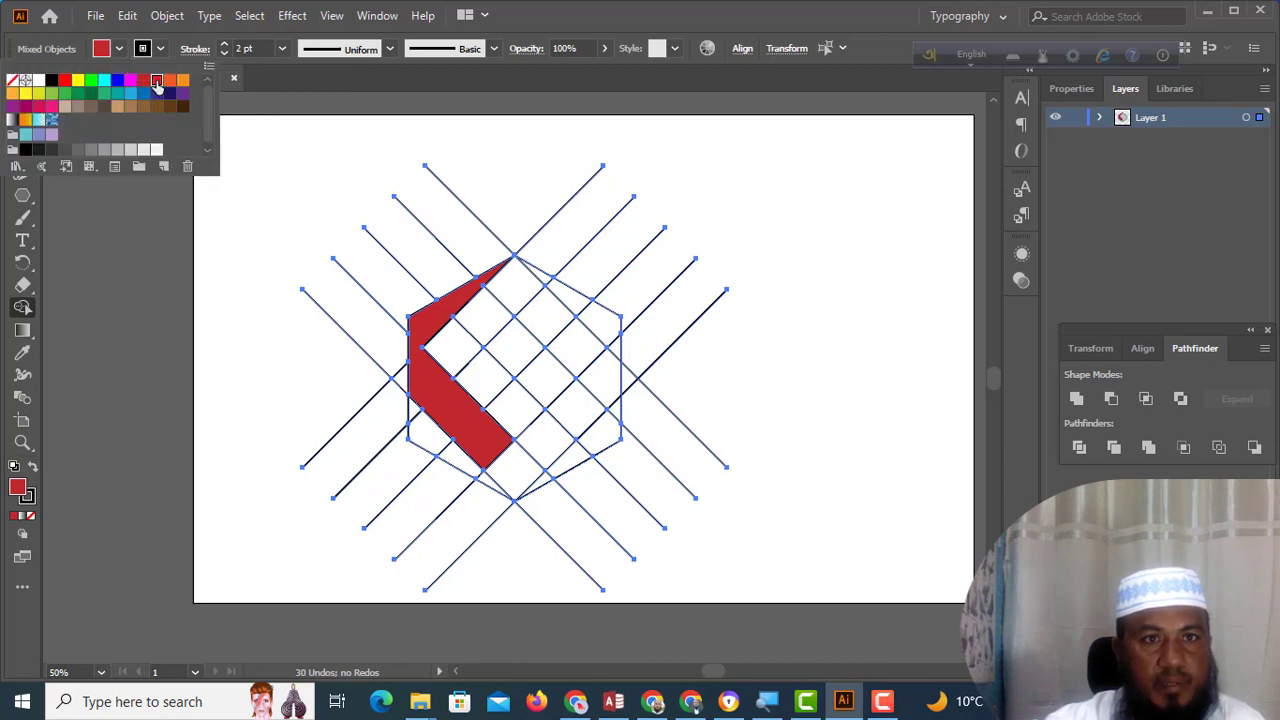
pyautogui.click(119, 49)
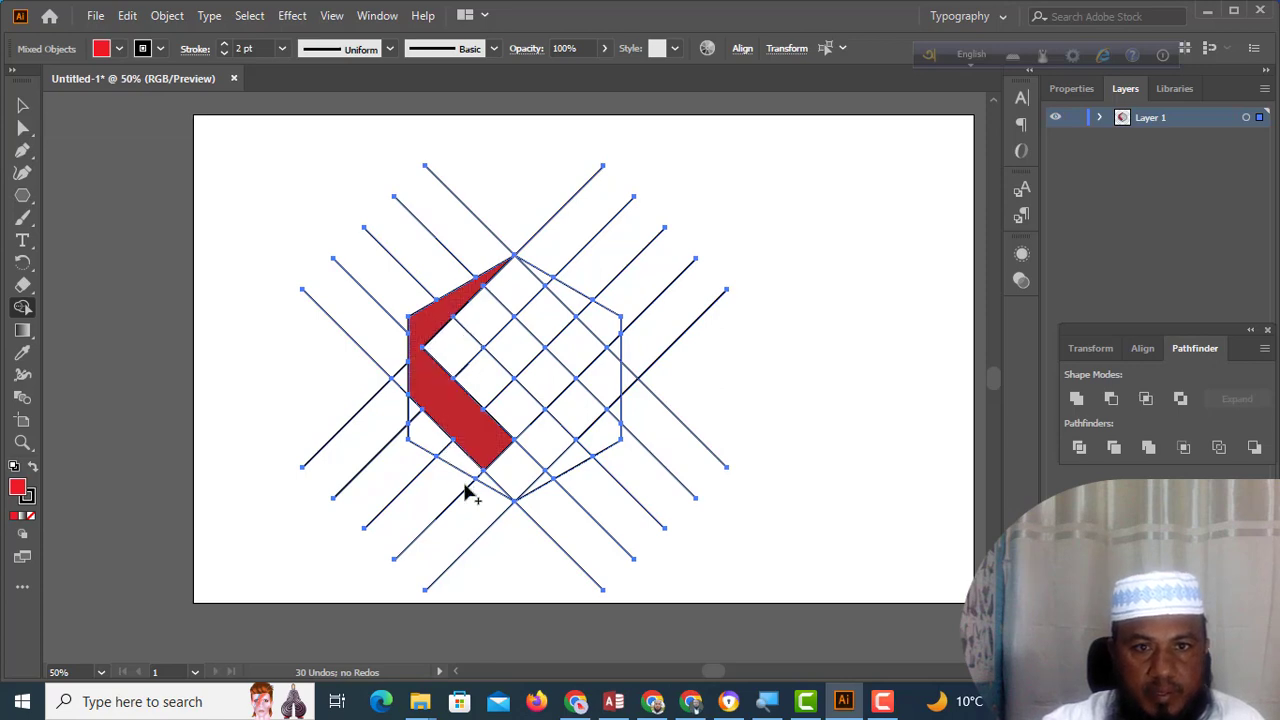
pyautogui.moveTo(415, 410)
pyautogui.mouseDown()
pyautogui.moveTo(420, 431)
pyautogui.moveTo(494, 491)
pyautogui.moveTo(578, 424)
pyautogui.mouseUp()
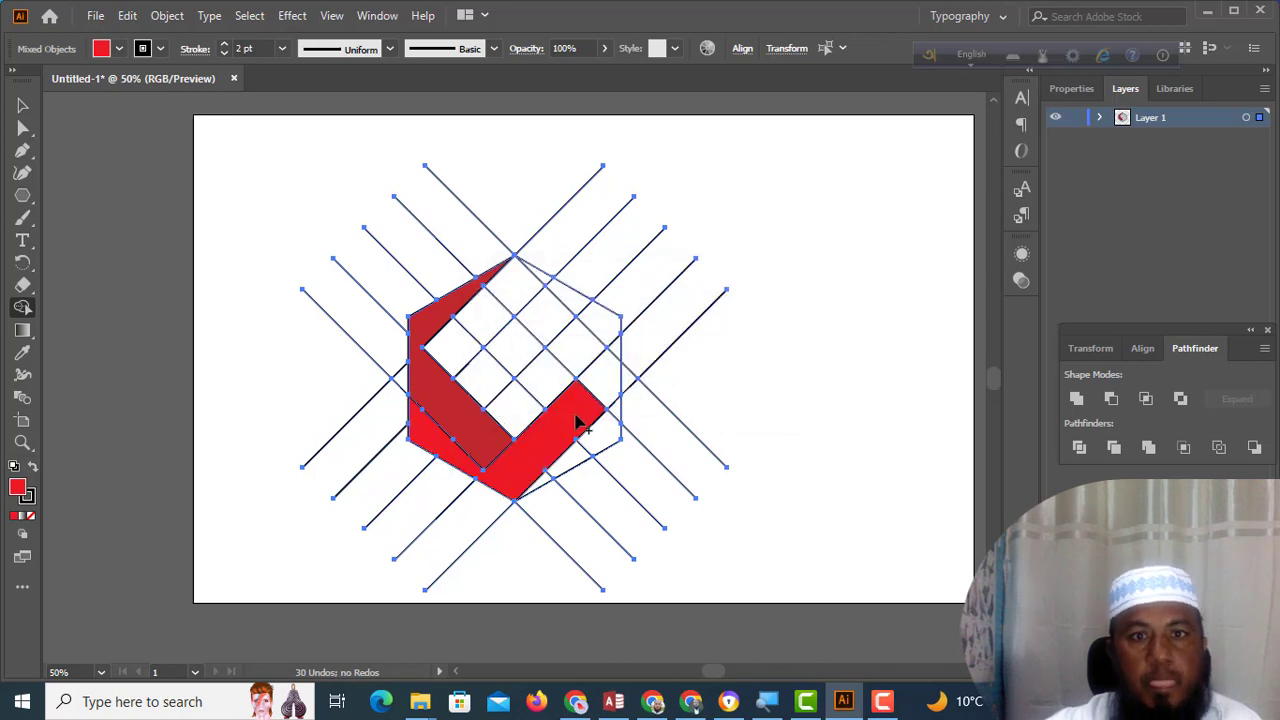
# Step: Merge the regions from the bottom vertex along the hexagon's right side and up towards the top into an orange angled band
pyautogui.click(120, 49)
pyautogui.click(170, 81)
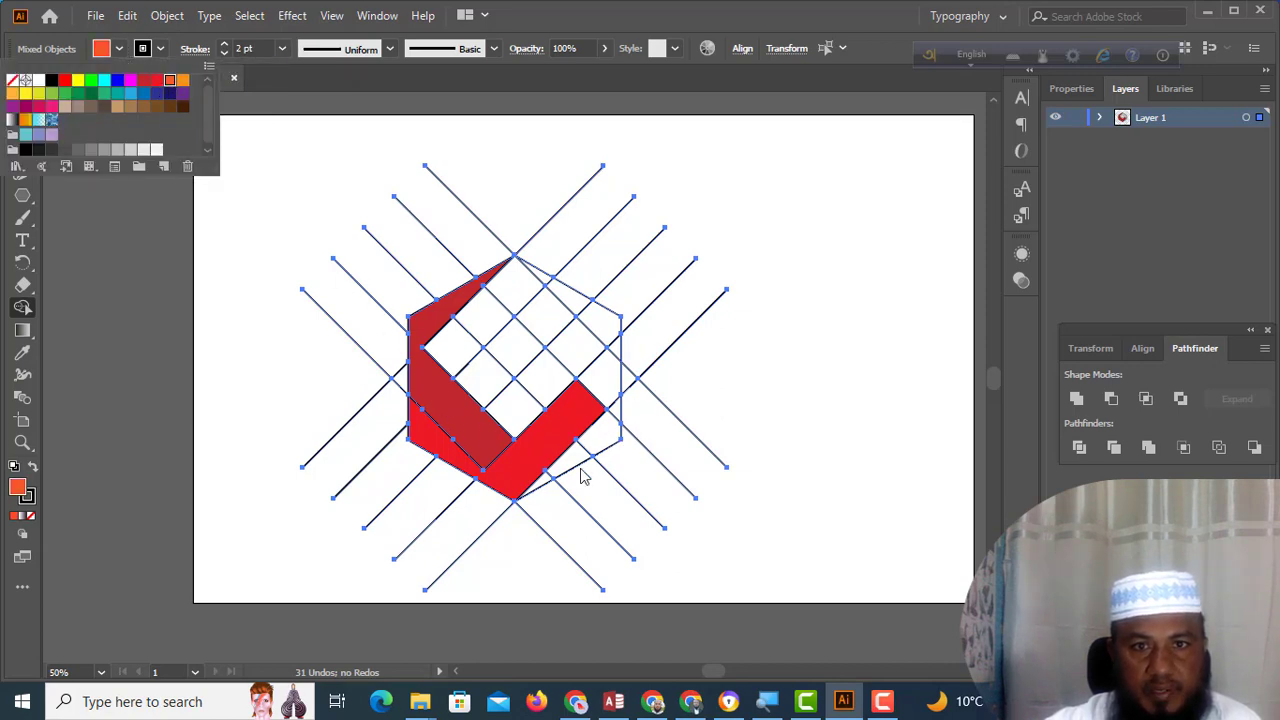
pyautogui.click(539, 496)
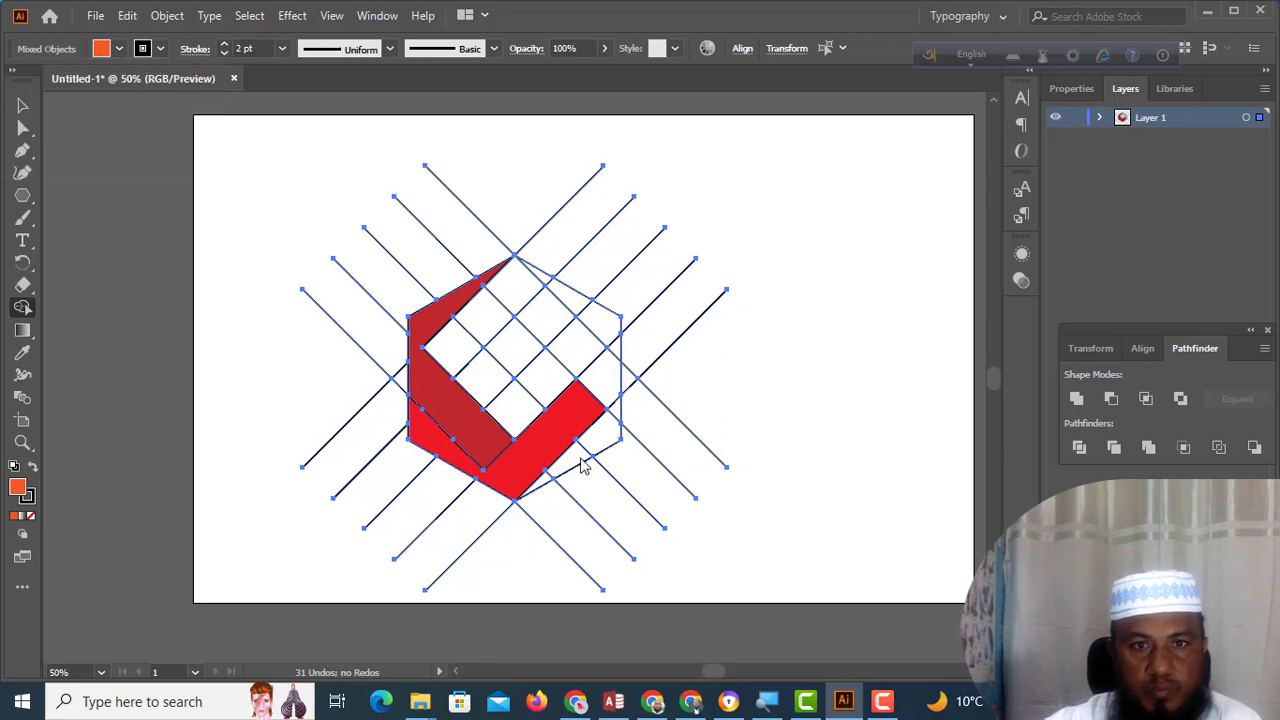
pyautogui.moveTo(543, 486)
pyautogui.mouseDown()
pyautogui.moveTo(614, 409)
pyautogui.moveTo(607, 375)
pyautogui.moveTo(558, 338)
pyautogui.mouseUp()
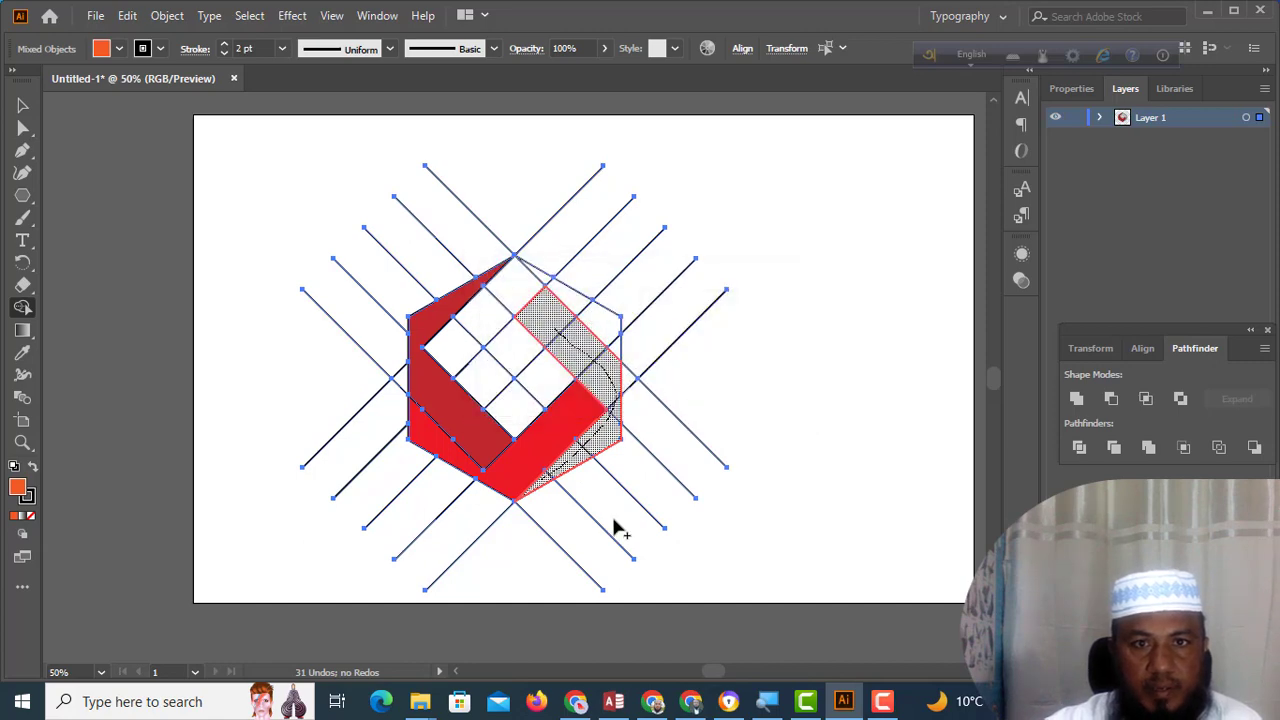
# Step: Merge the regions from the hexagon's upper-right edge over the top vertex and down towards the left into a yellow-orange angled band
pyautogui.click(120, 48)
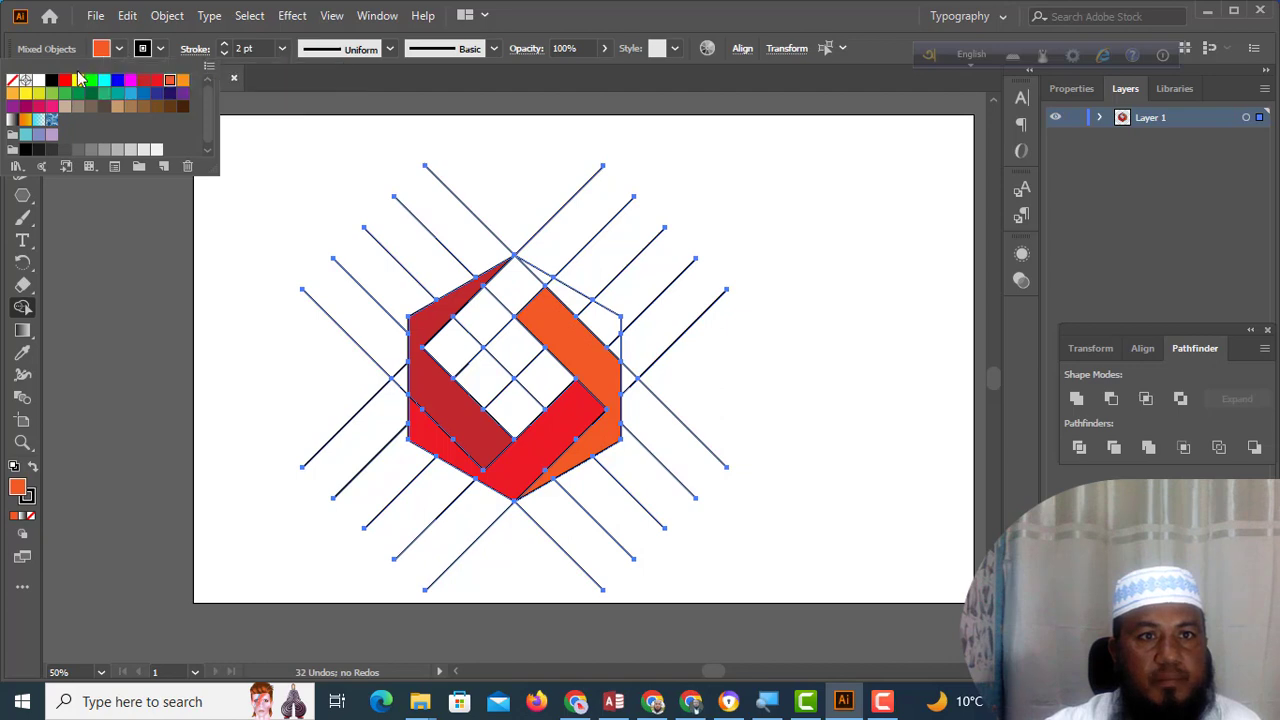
pyautogui.click(181, 80)
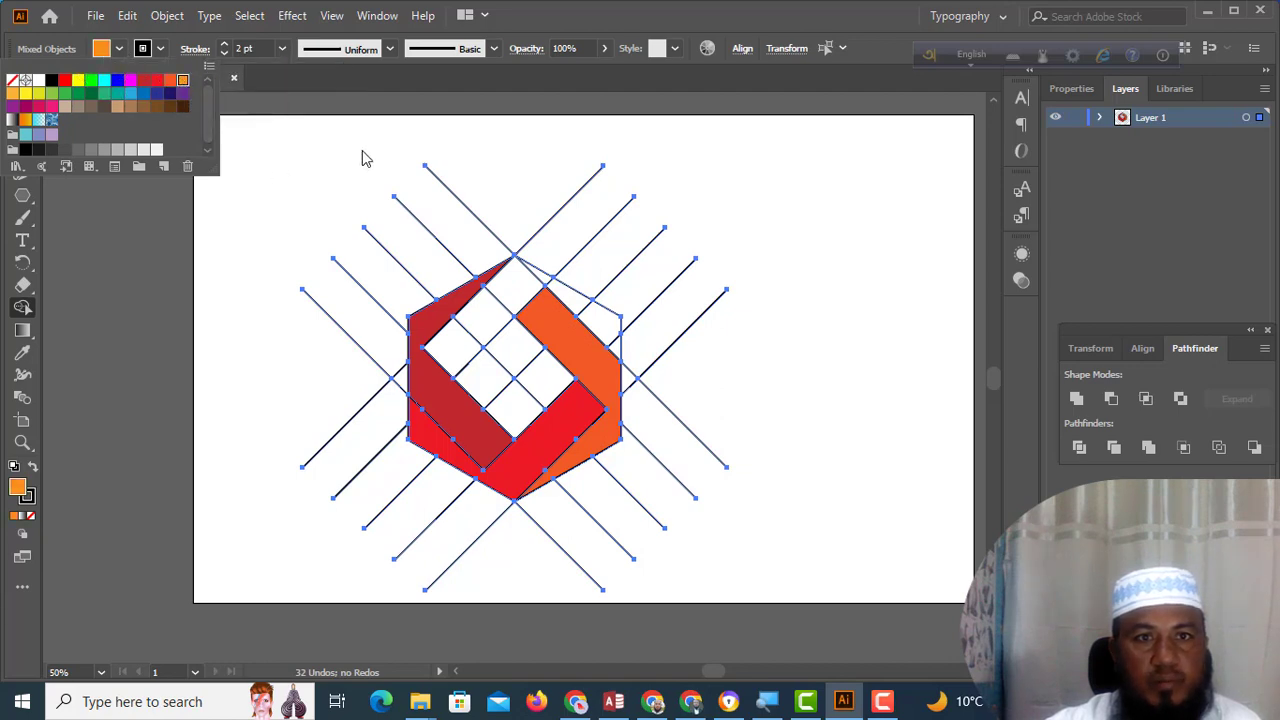
pyautogui.click(119, 49)
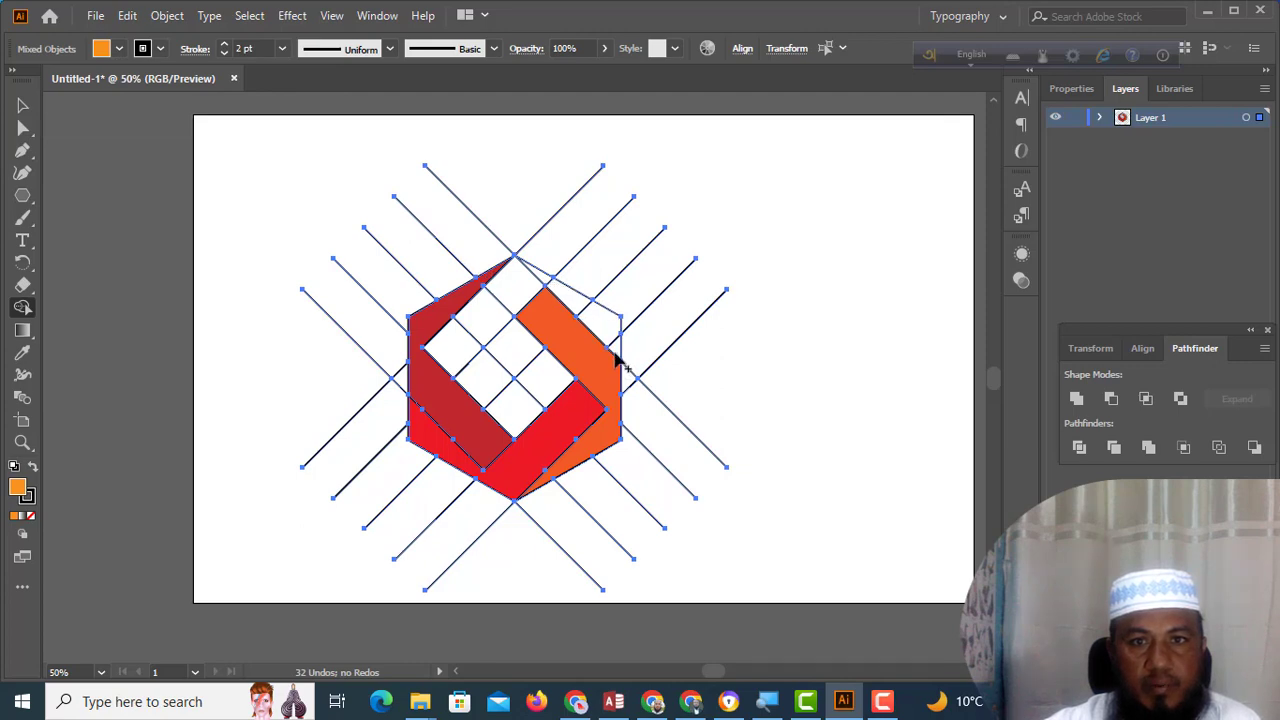
pyautogui.moveTo(556, 288)
pyautogui.mouseDown()
pyautogui.moveTo(519, 270)
pyautogui.moveTo(451, 334)
pyautogui.mouseUp()
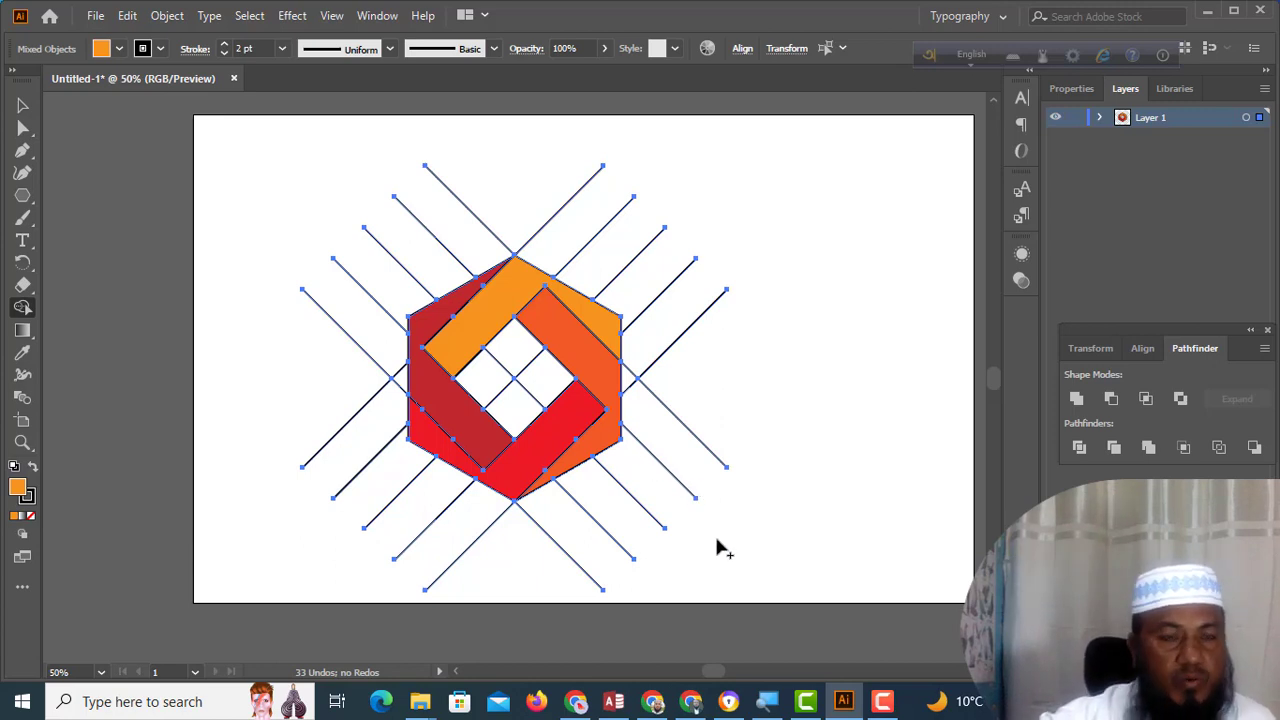
# Step: Select the four coloured bands without the surrounding grid lines and cut them to the clipboard
pyautogui.click(23, 105)
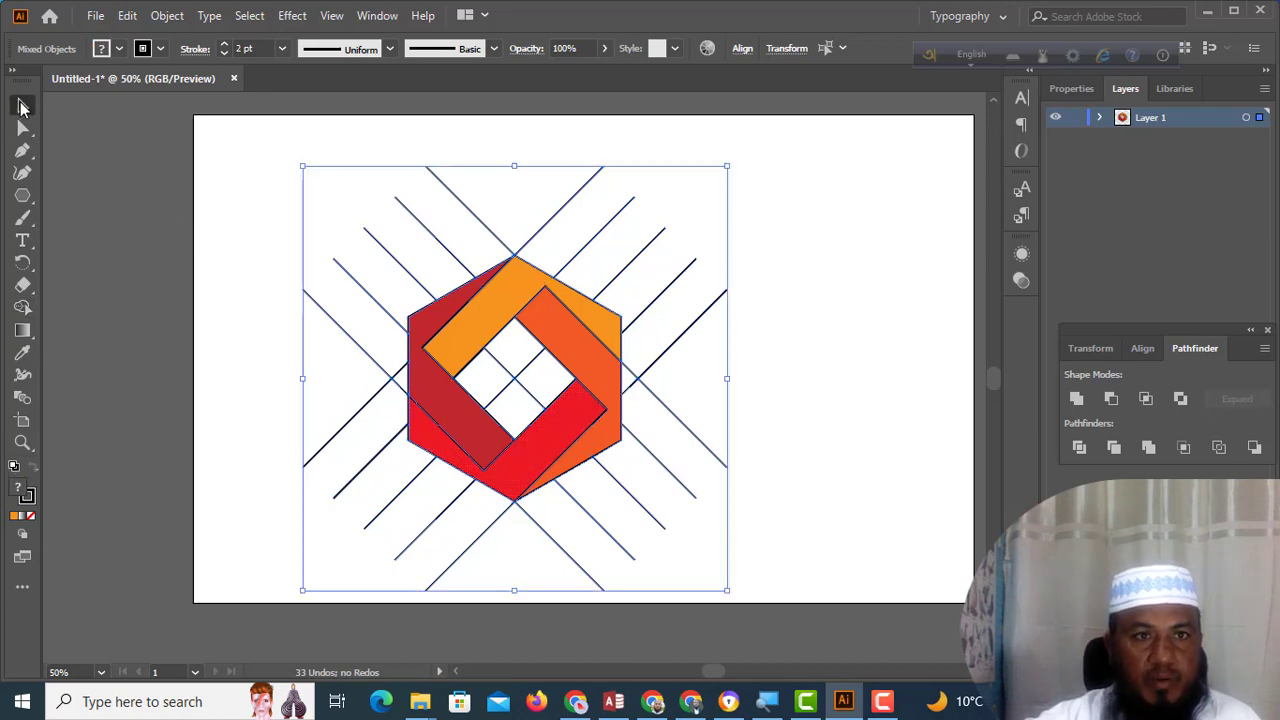
pyautogui.click(260, 384)
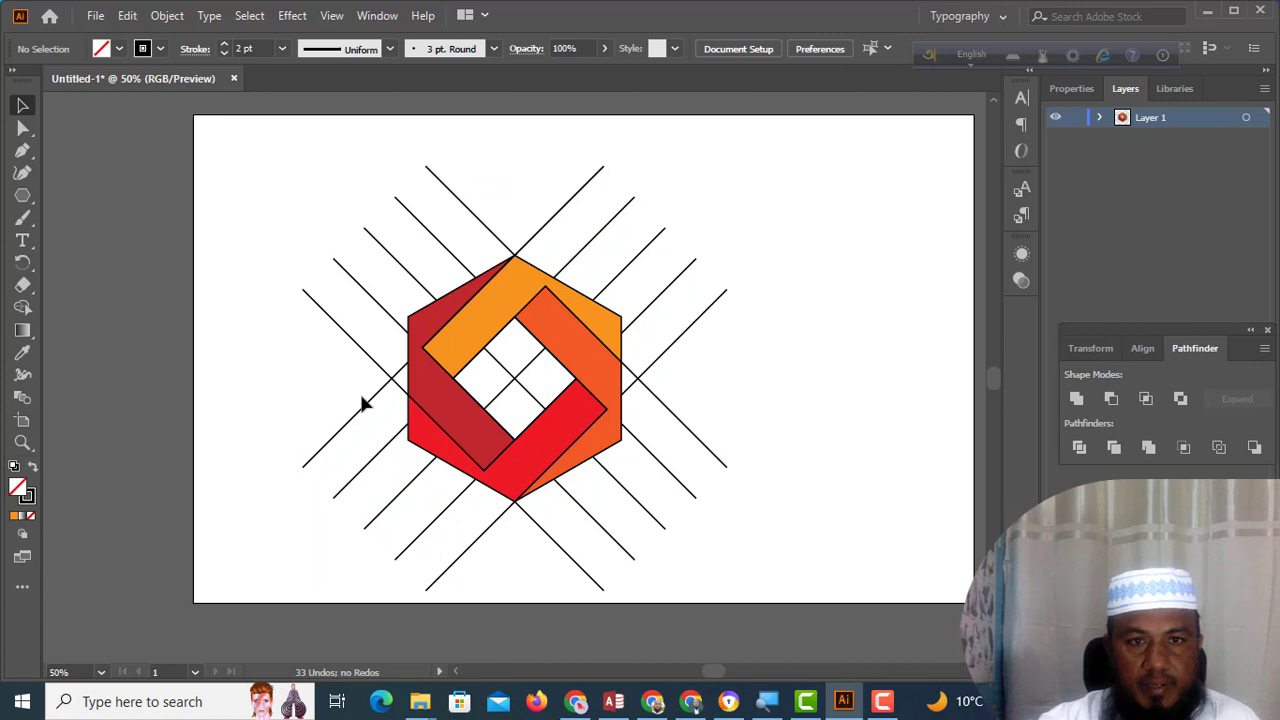
pyautogui.click(452, 415)
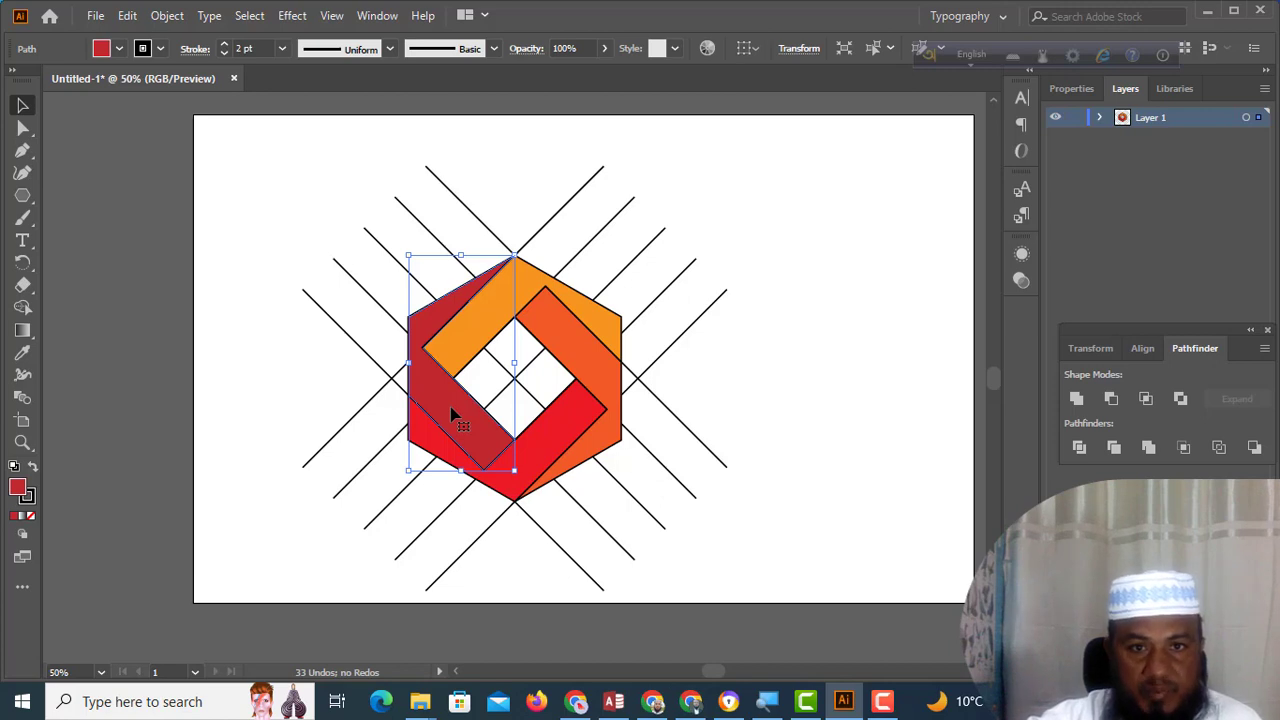
pyautogui.keyDown('shift'); pyautogui.click(558, 451); pyautogui.keyUp('shift')
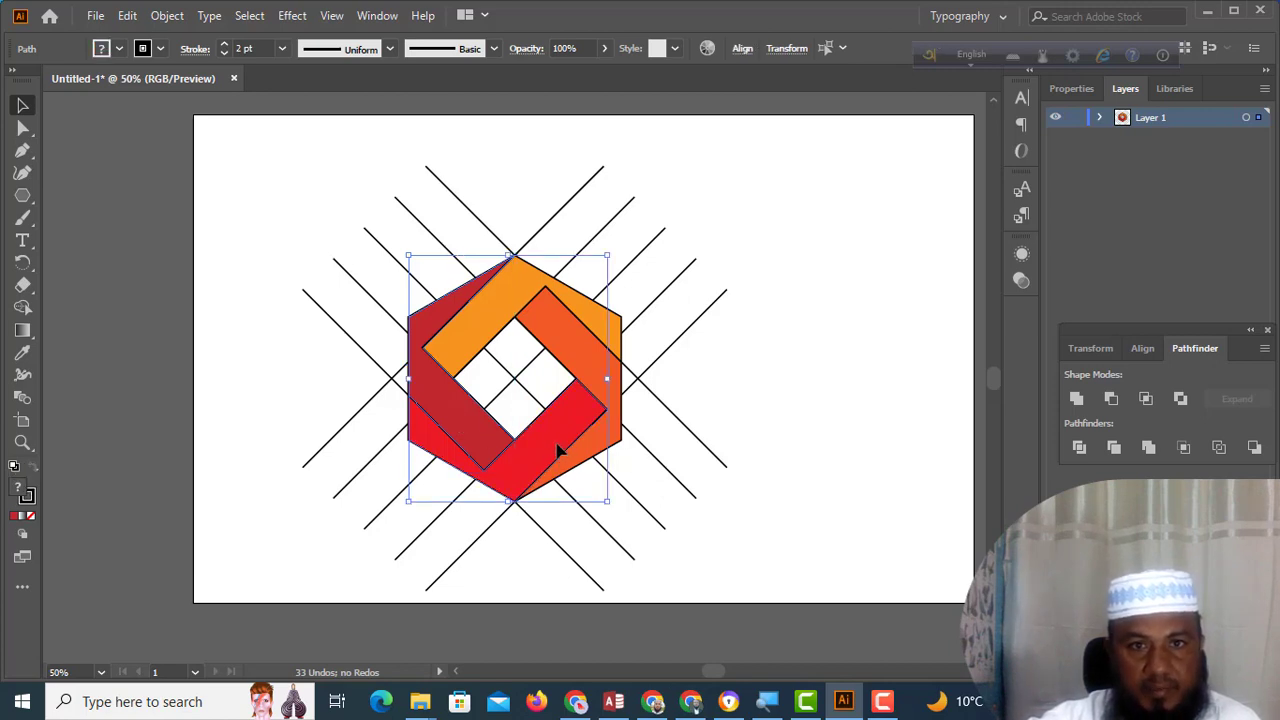
pyautogui.keyDown('shift'); pyautogui.click(617, 402); pyautogui.keyUp('shift')
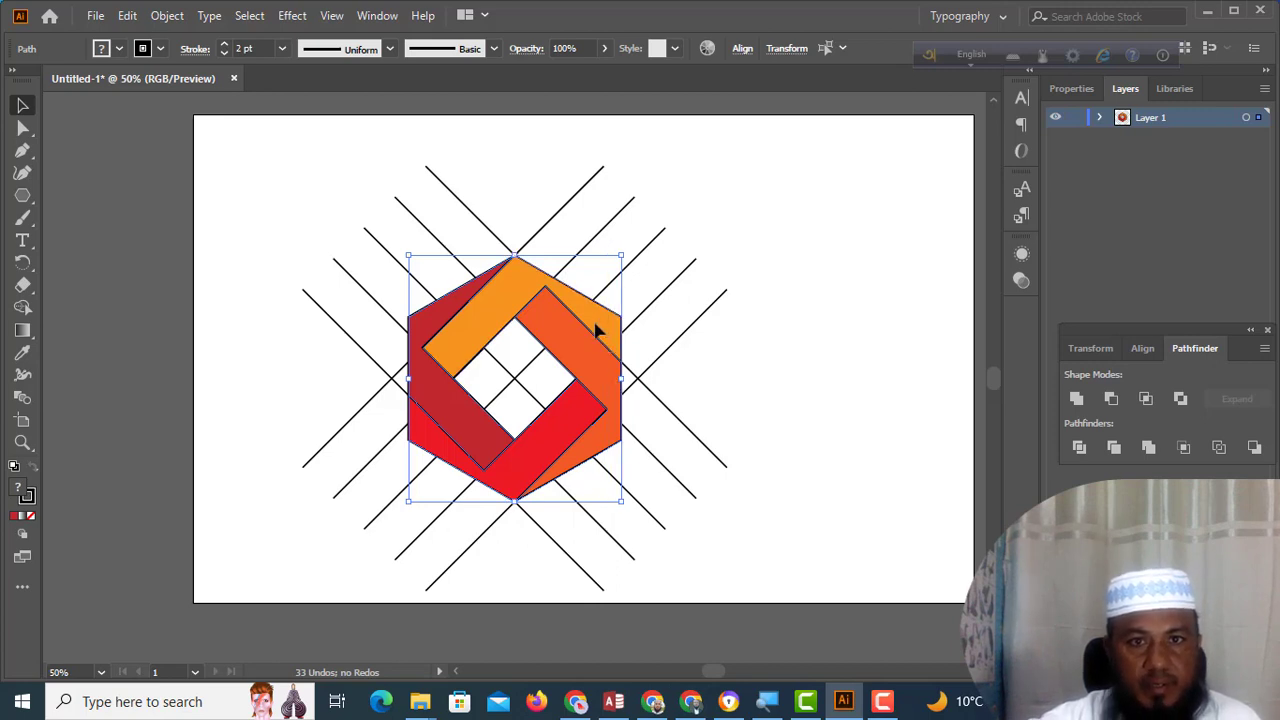
pyautogui.click(127, 15)
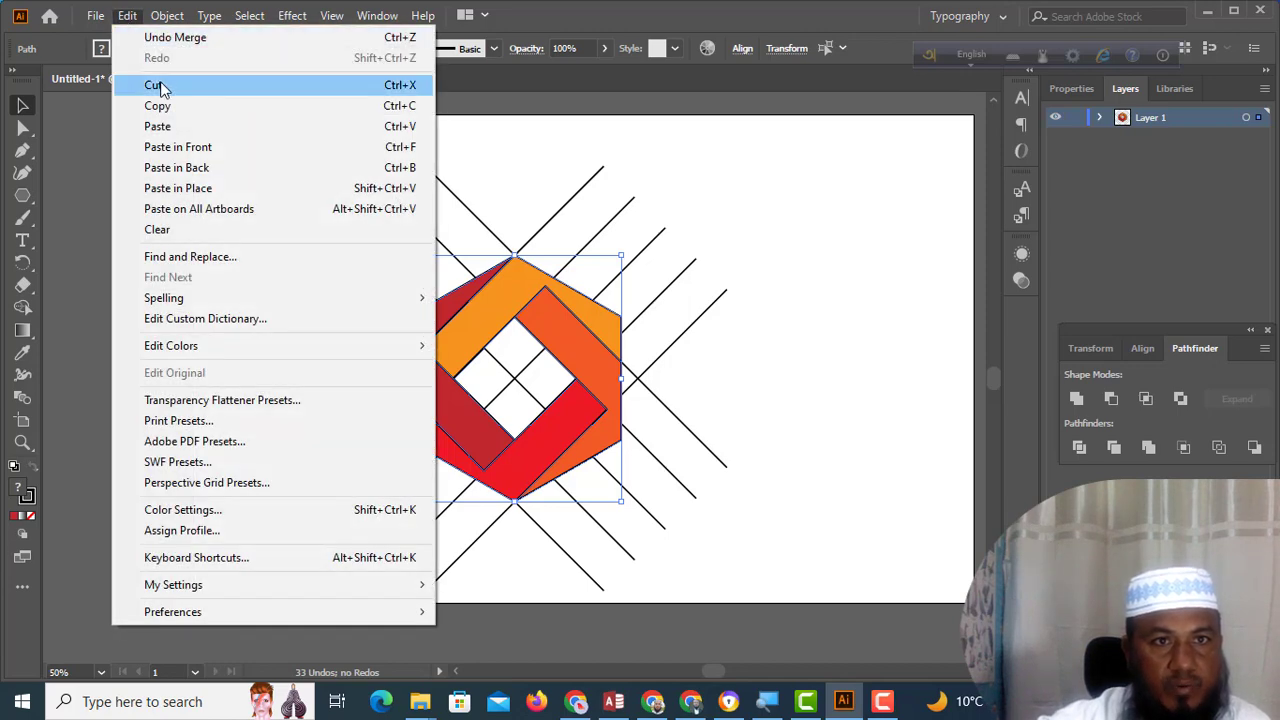
pyautogui.click(161, 85)
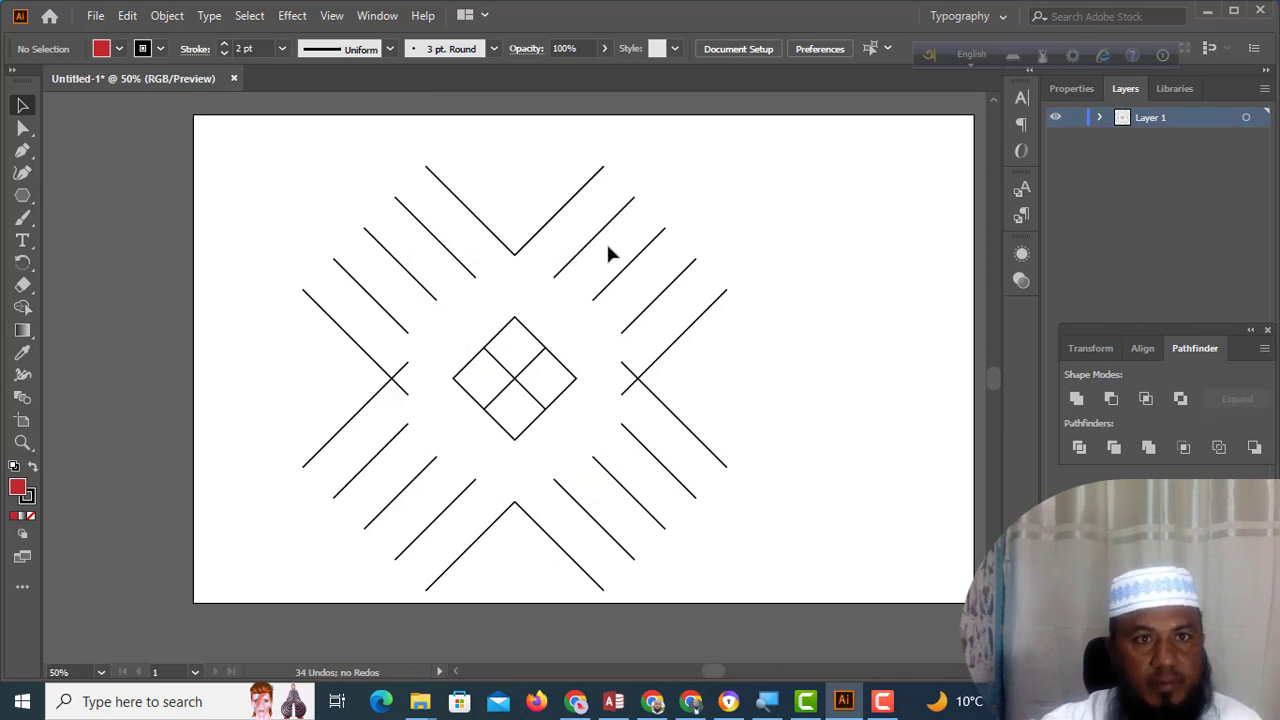
# Step: Delete all the leftover grid lines and paste the four cut bands back in front at their original position
pyautogui.moveTo(256, 143); pyautogui.dragTo(801, 598)
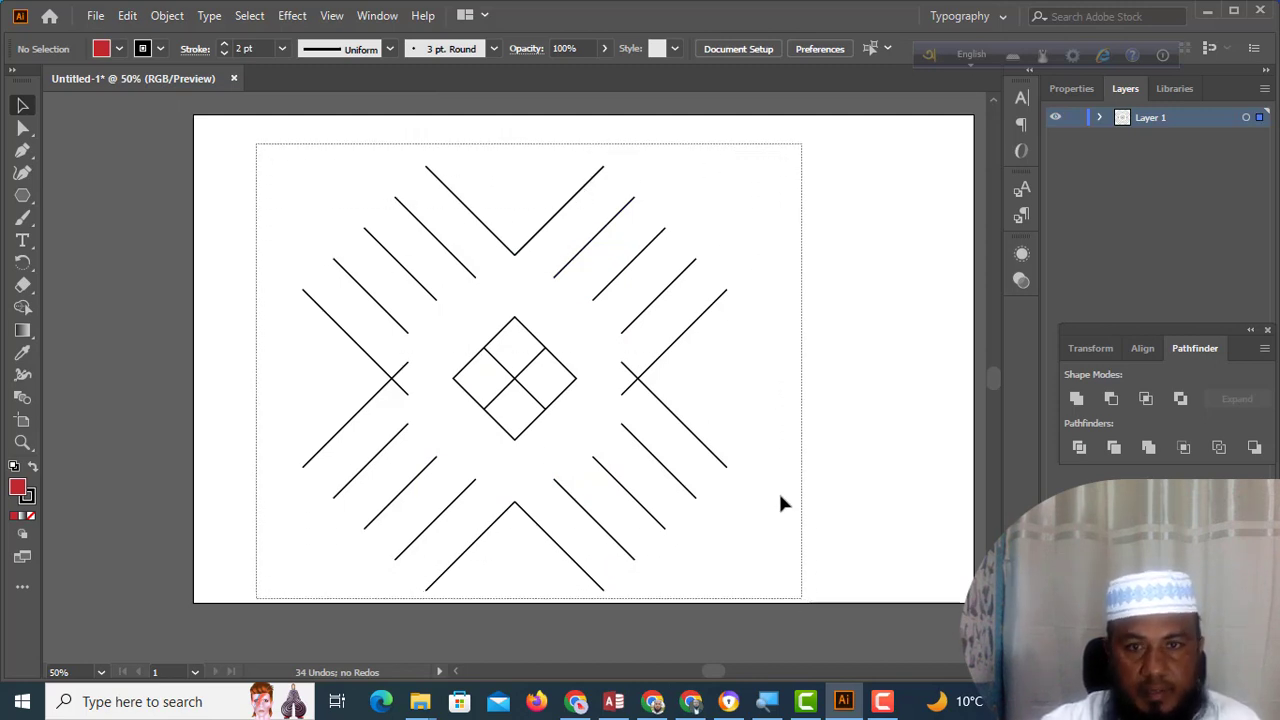
pyautogui.moveTo(782, 503); pyautogui.dragTo(782, 503)
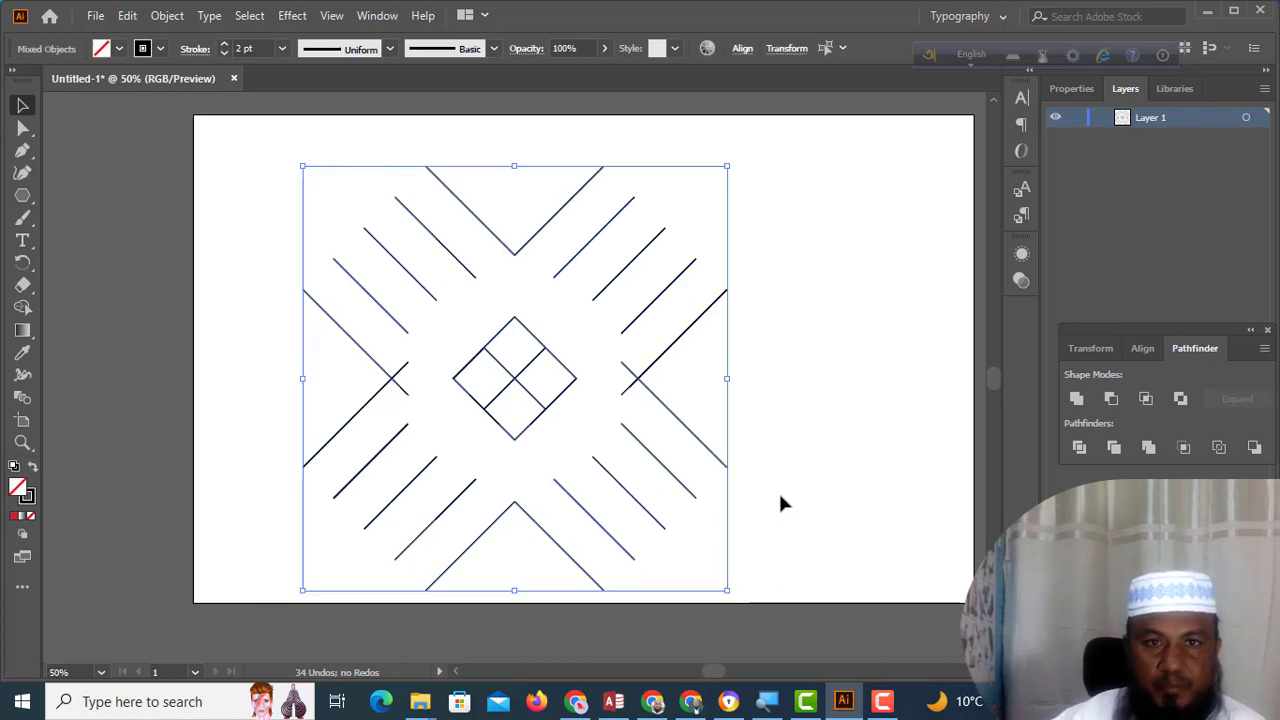
pyautogui.press('Delete')
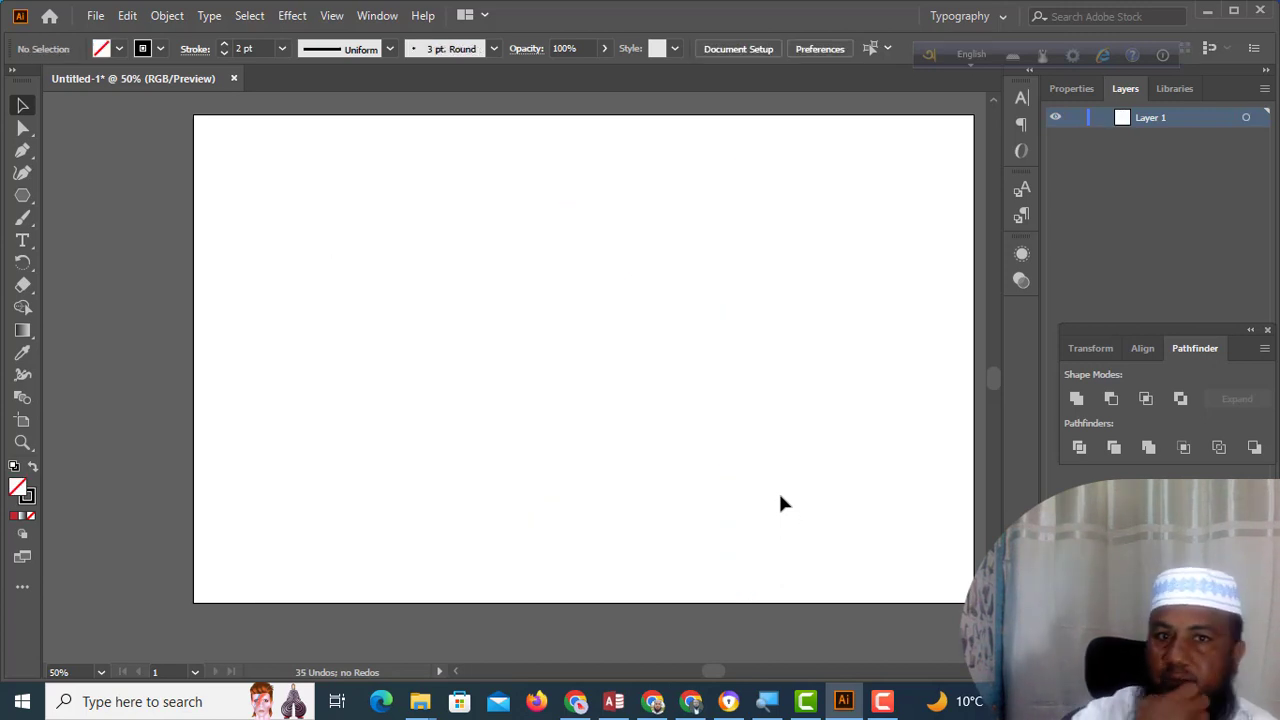
pyautogui.click(127, 15)
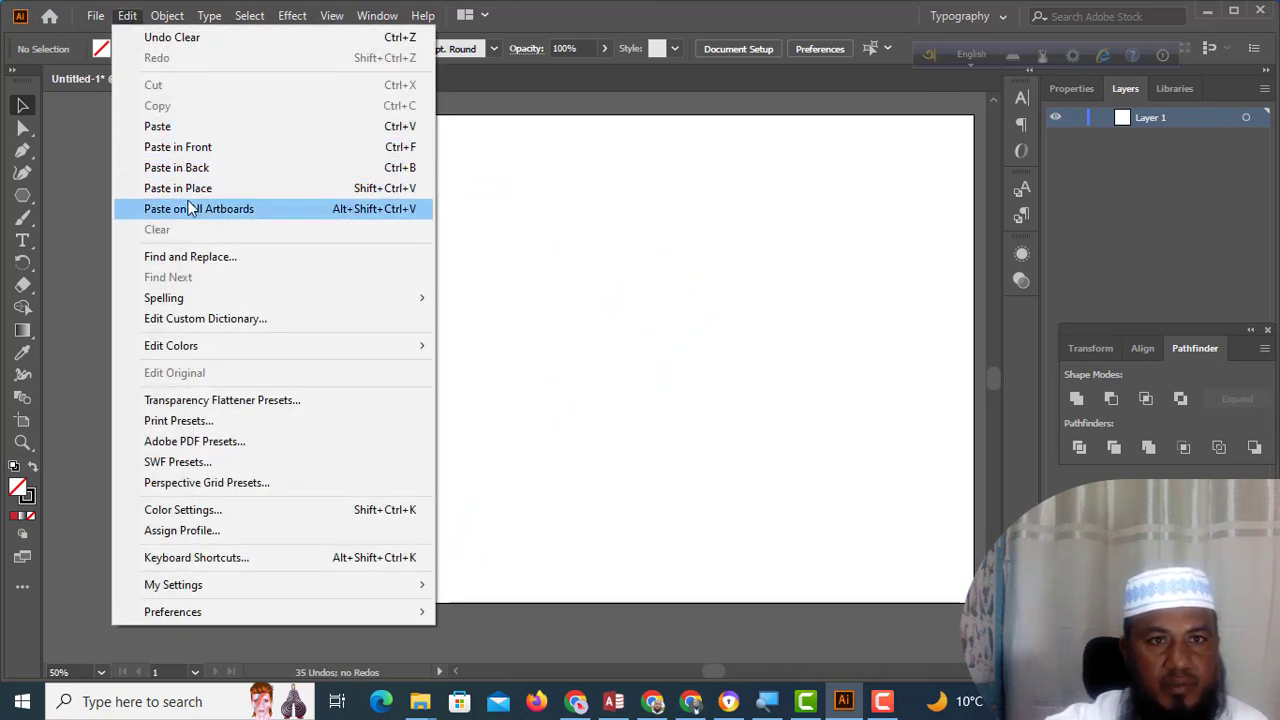
pyautogui.click(172, 147)
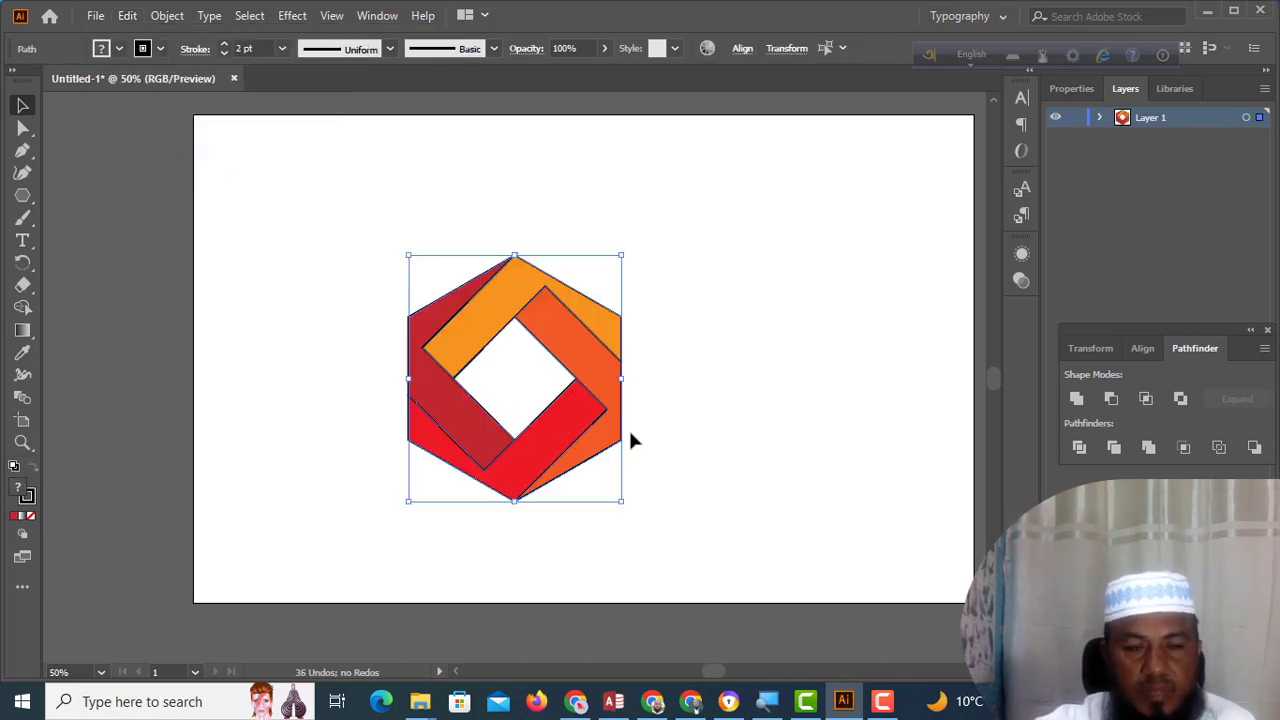
# Step: Enlarge the whole four-band logo proportionally from its centre to about one and a half times its size
pyautogui.click(23, 128)
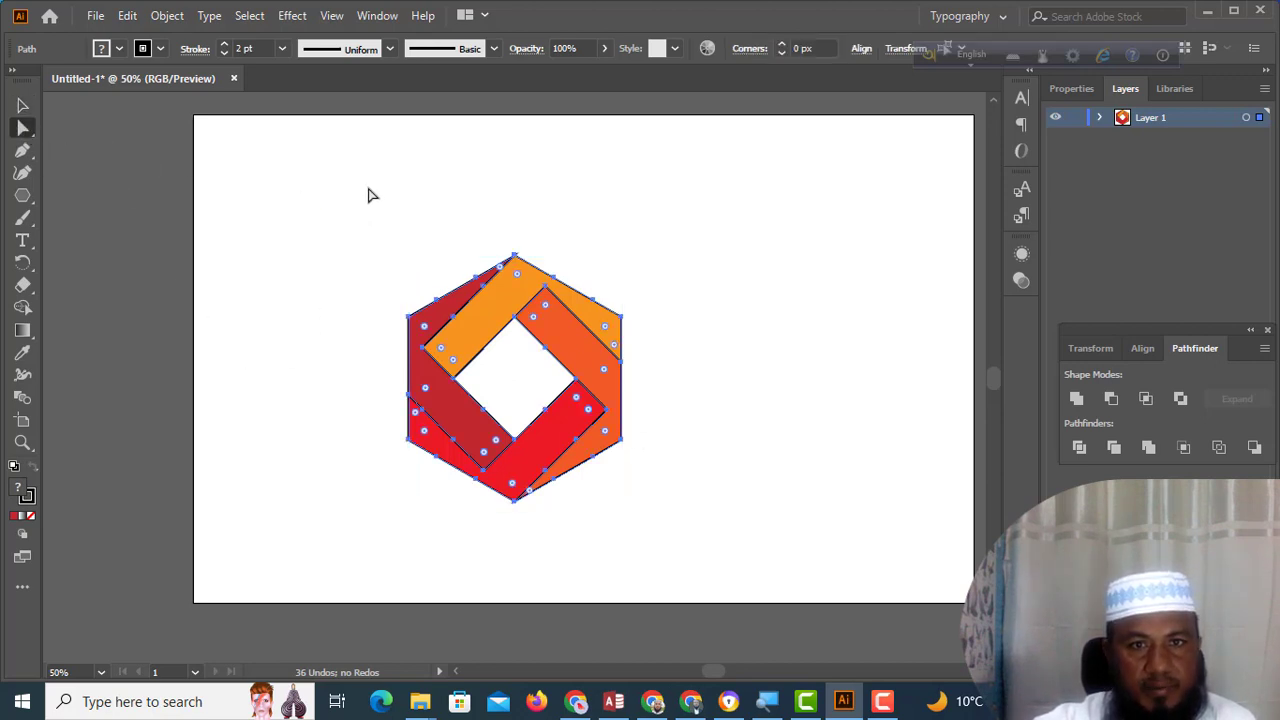
pyautogui.moveTo(368, 187); pyautogui.dragTo(643, 548)
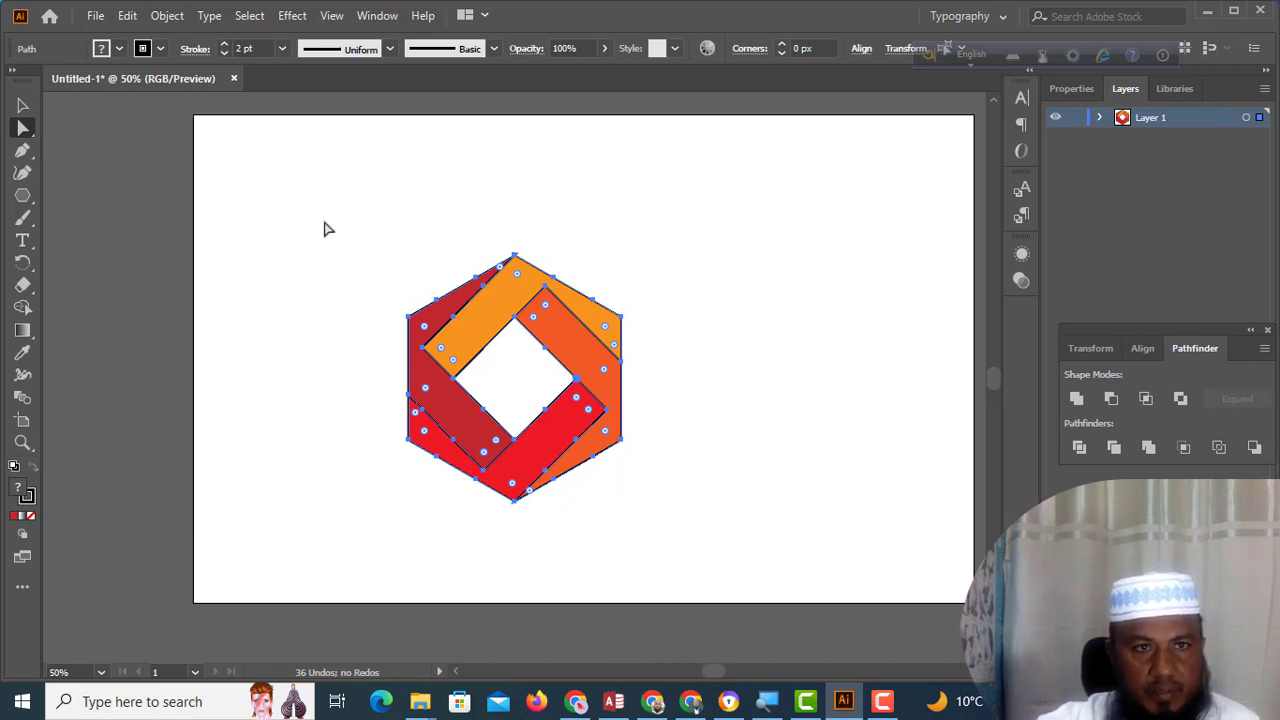
pyautogui.click(22, 105)
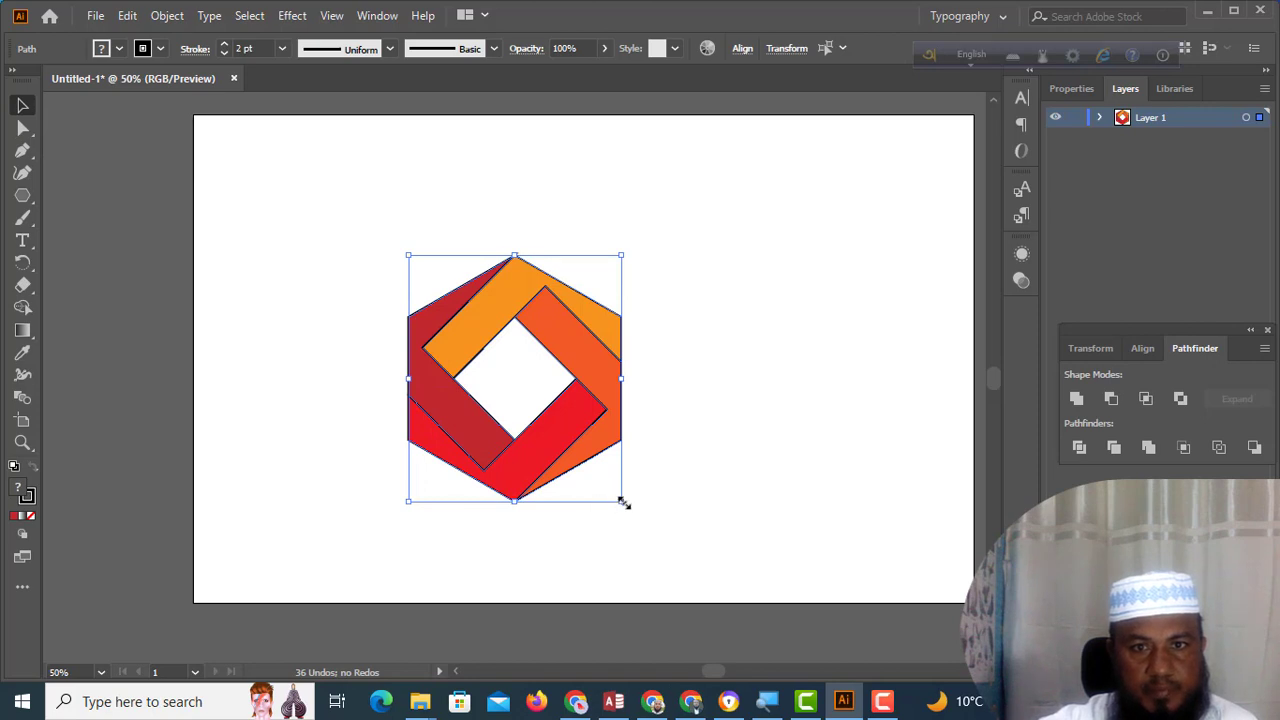
pyautogui.moveTo(622, 502); pyautogui.dragTo(718, 562)
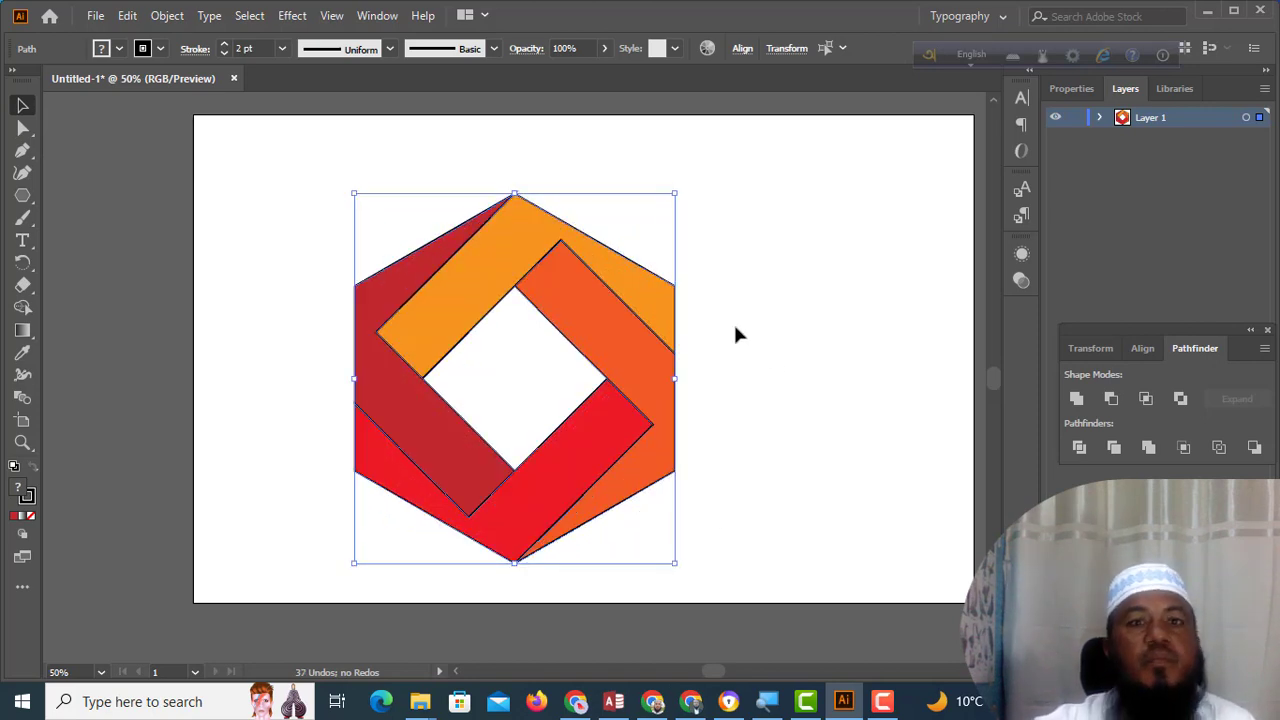
# Step: Round the pointed corner at the inner end of each of the four bands to a radius of about 58.71 px
pyautogui.click(23, 128)
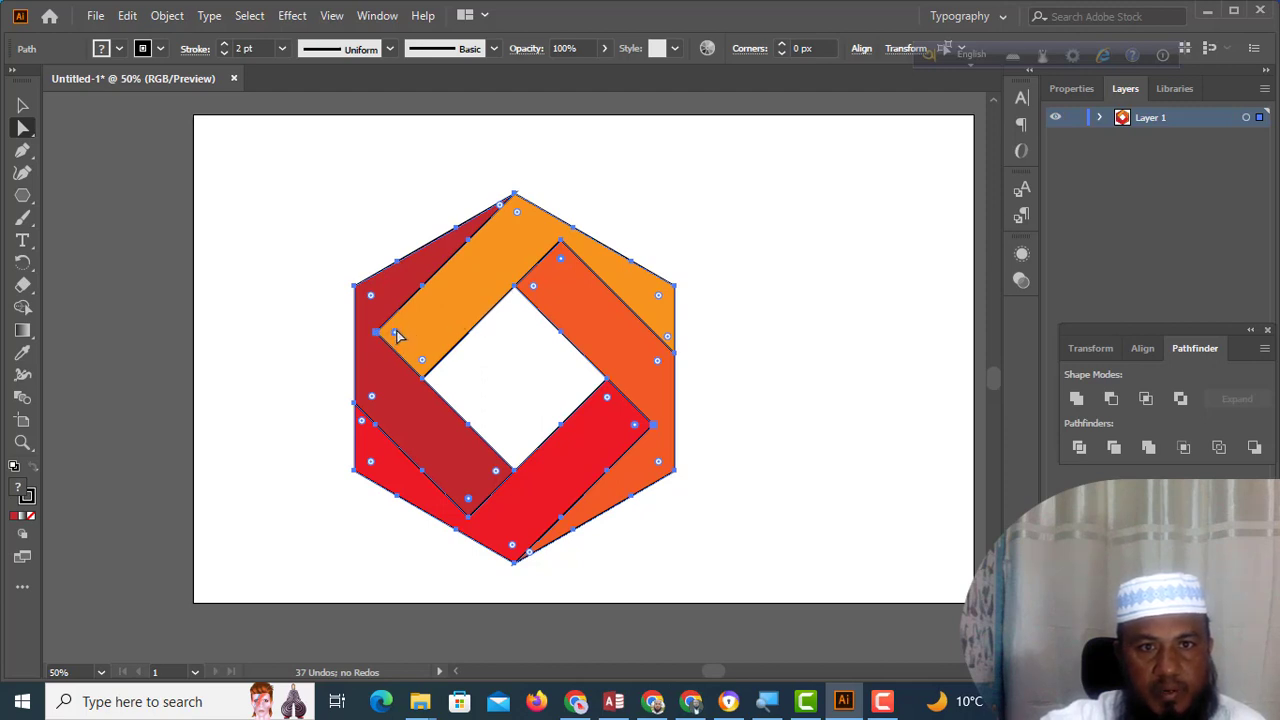
pyautogui.moveTo(396, 331); pyautogui.dragTo(433, 350)
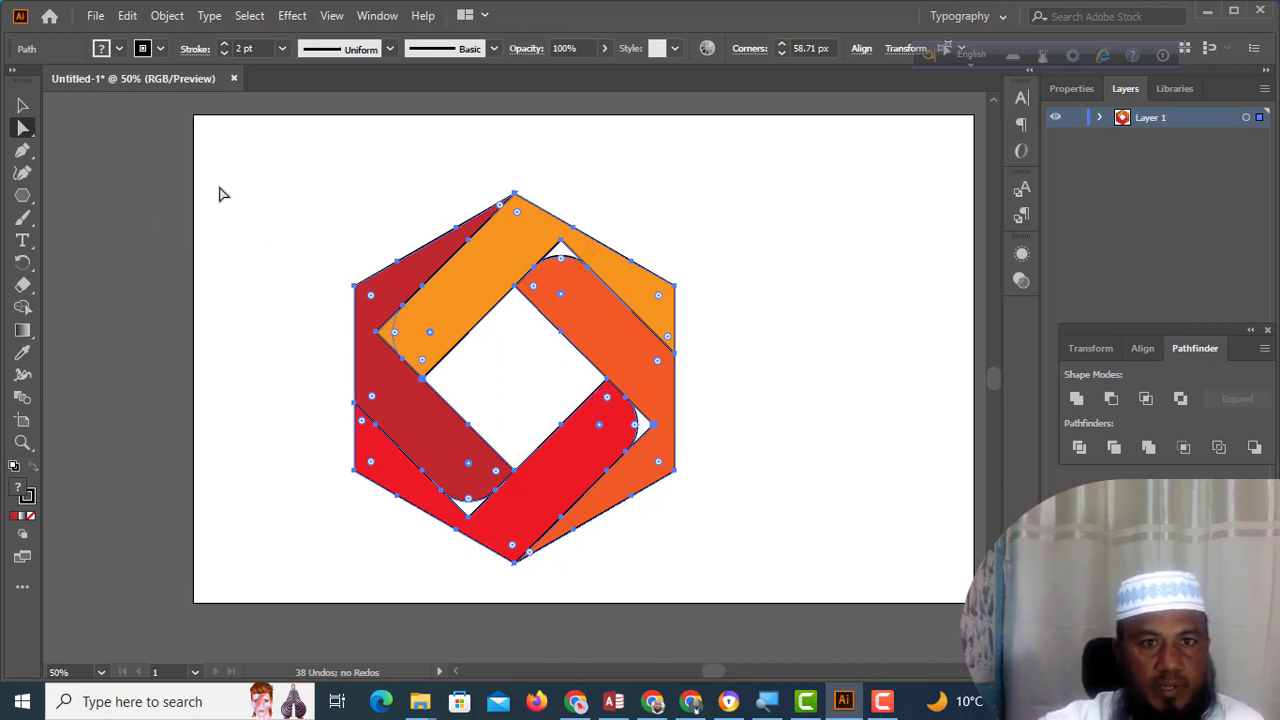
pyautogui.click(23, 106)
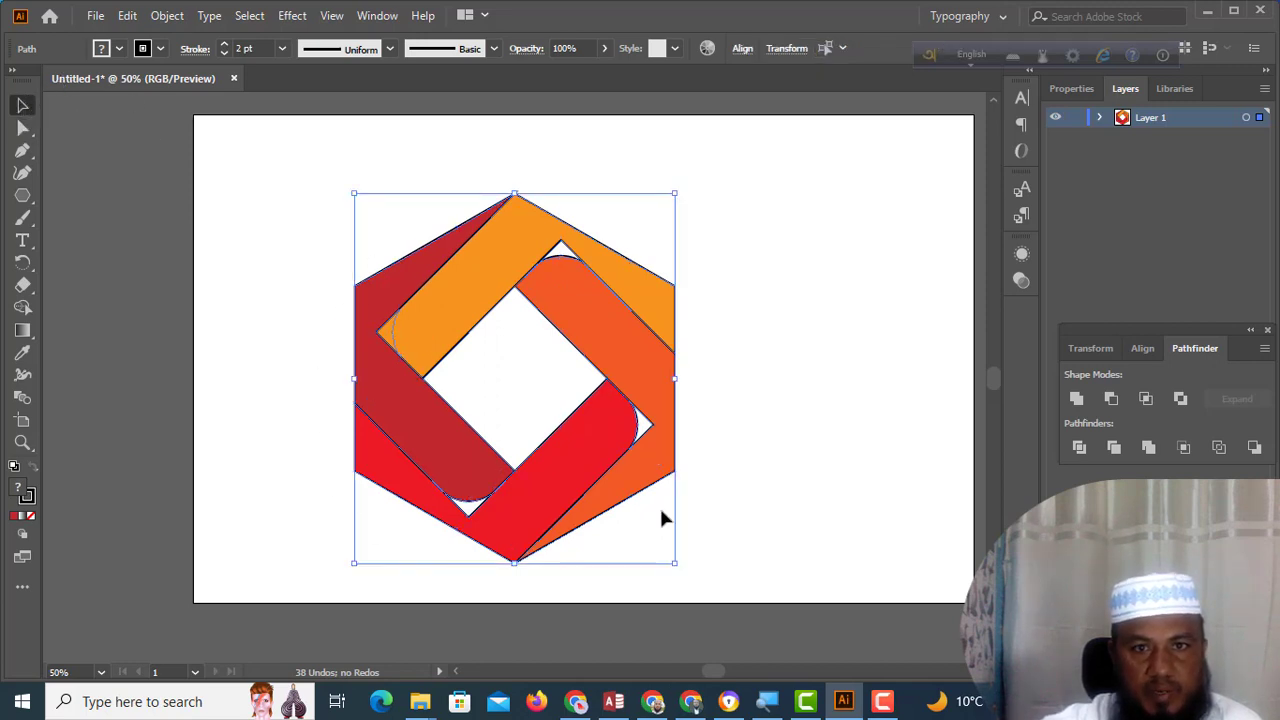
# Step: Set the fill to black and merge the left dark red band with its adjoining rounded-corner gap using Shape Builder
pyautogui.click(23, 307)
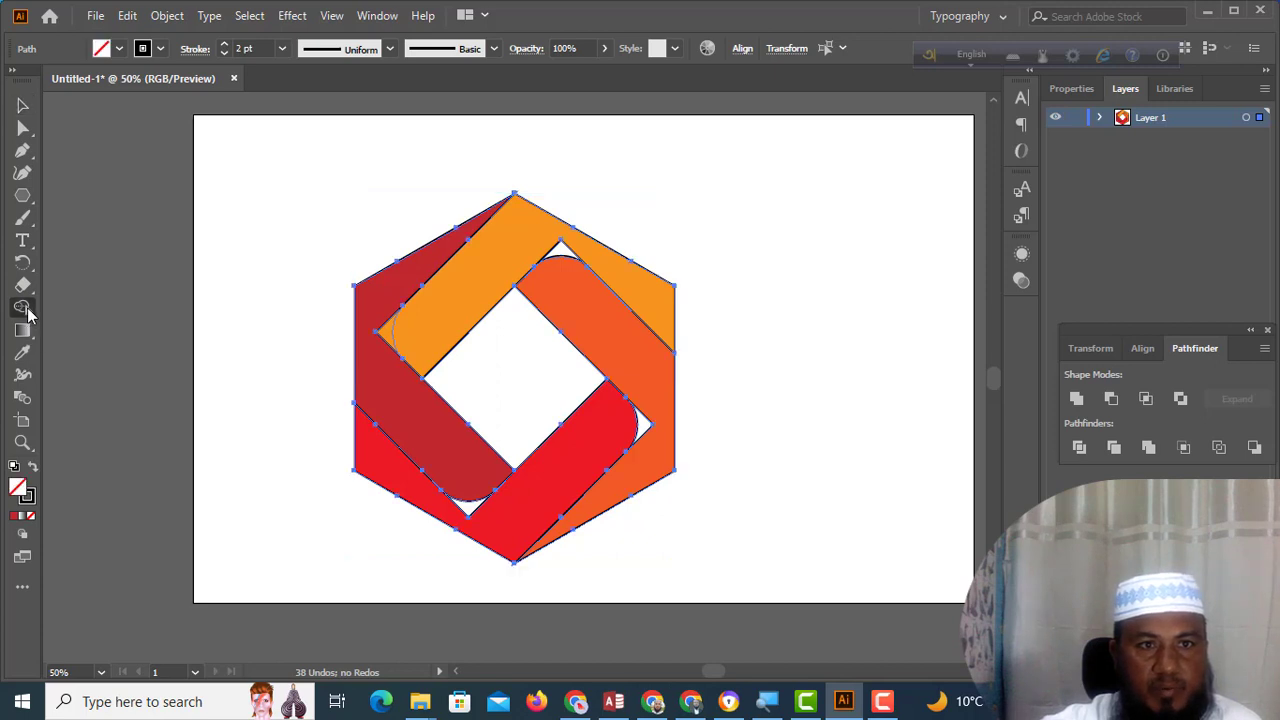
pyautogui.click(119, 51)
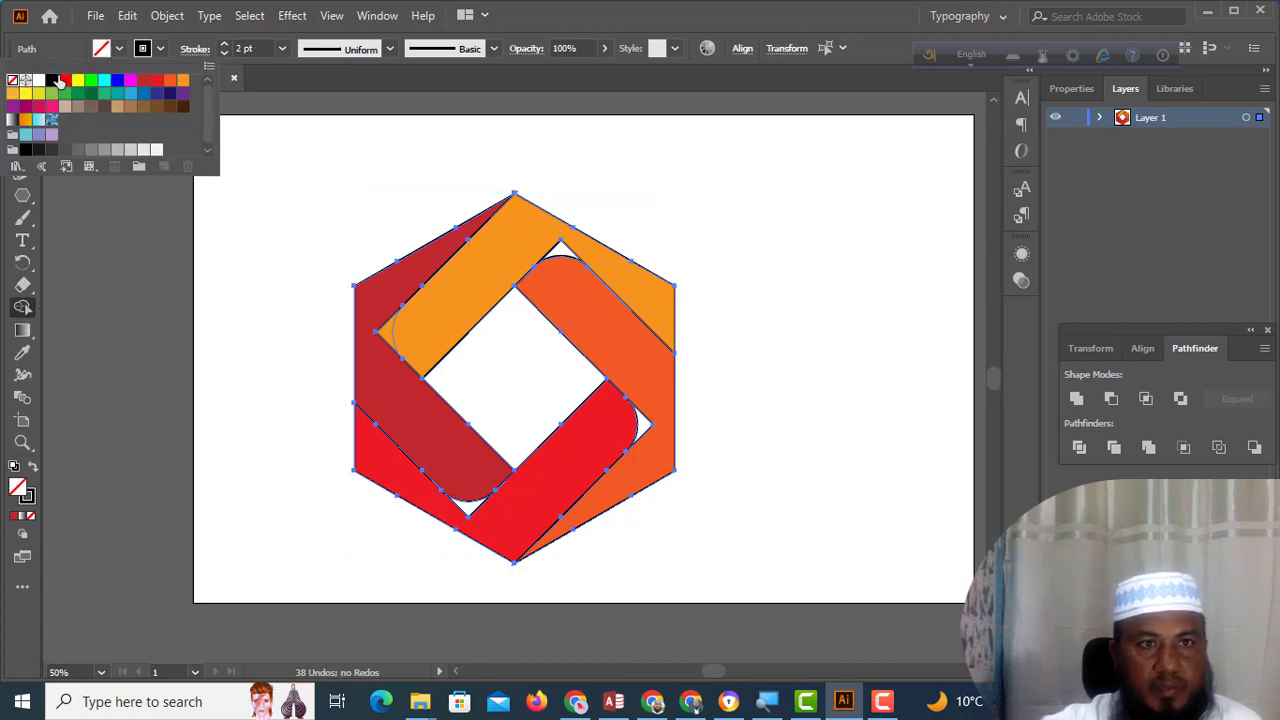
pyautogui.click(52, 81)
pyautogui.click(119, 49)
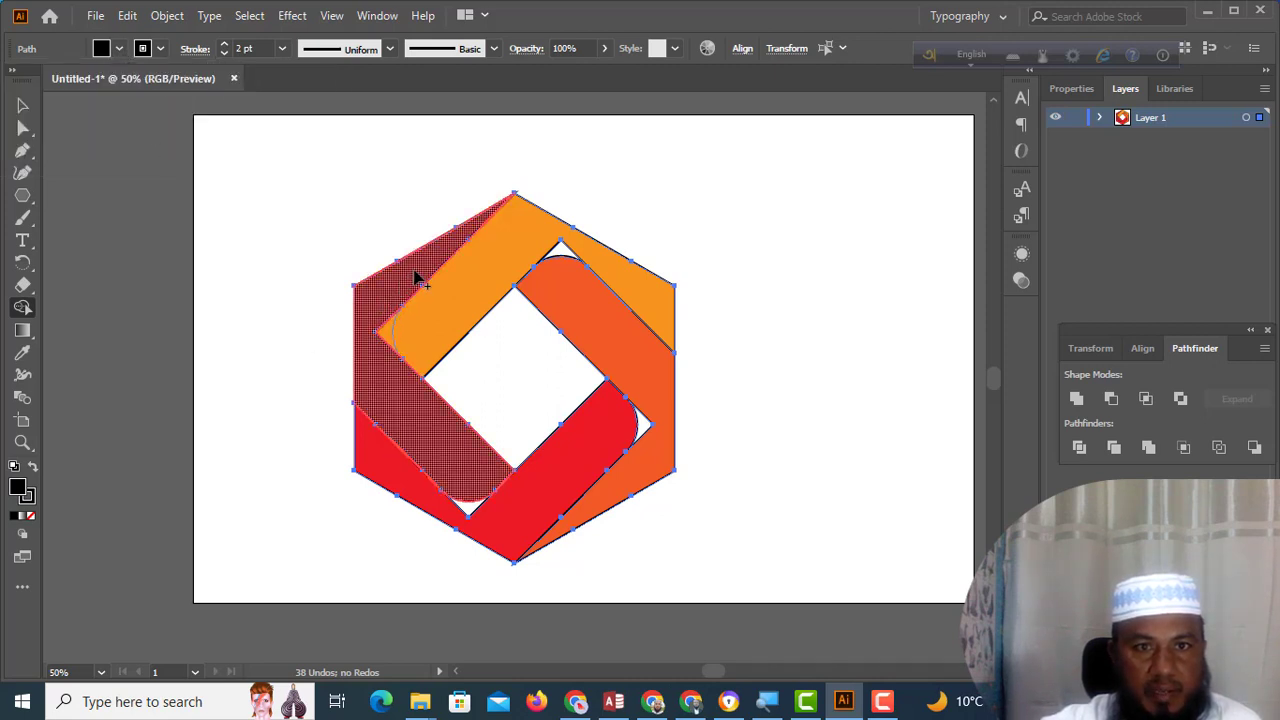
pyautogui.moveTo(417, 274)
pyautogui.mouseDown()
pyautogui.moveTo(380, 323)
pyautogui.moveTo(380, 355)
pyautogui.mouseUp()
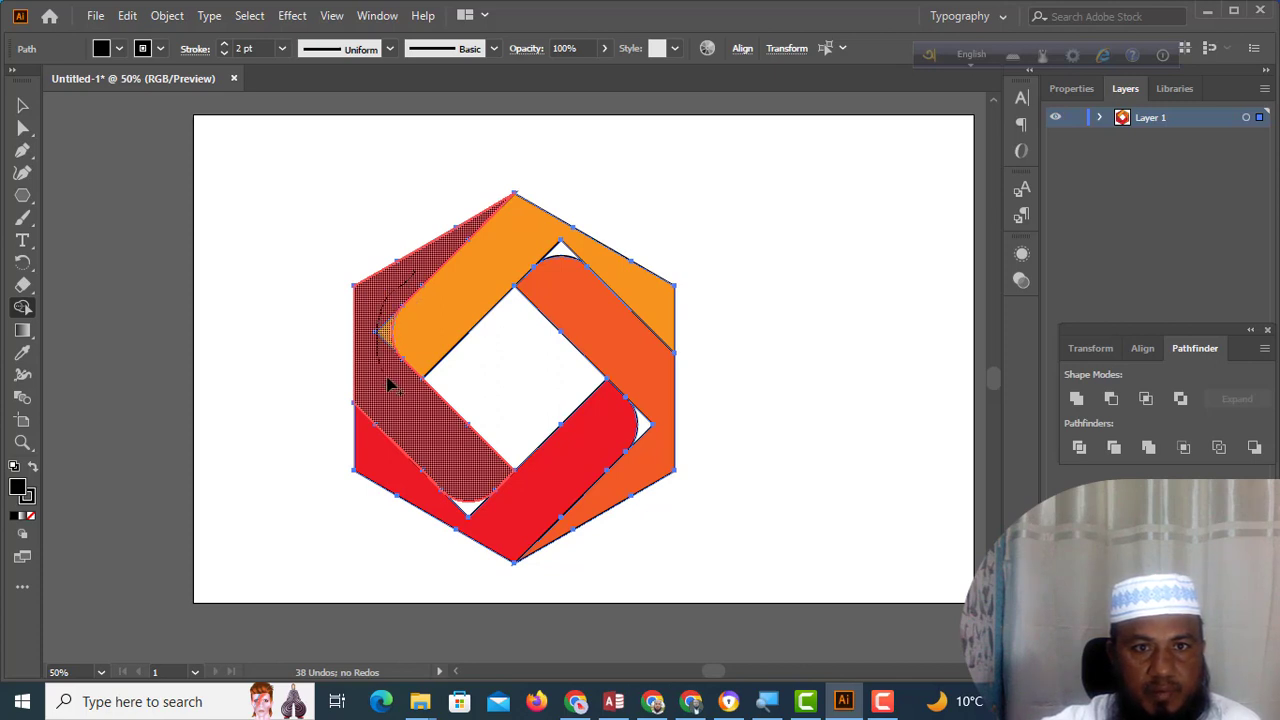
pyautogui.moveTo(407, 413); pyautogui.dragTo(408, 413)
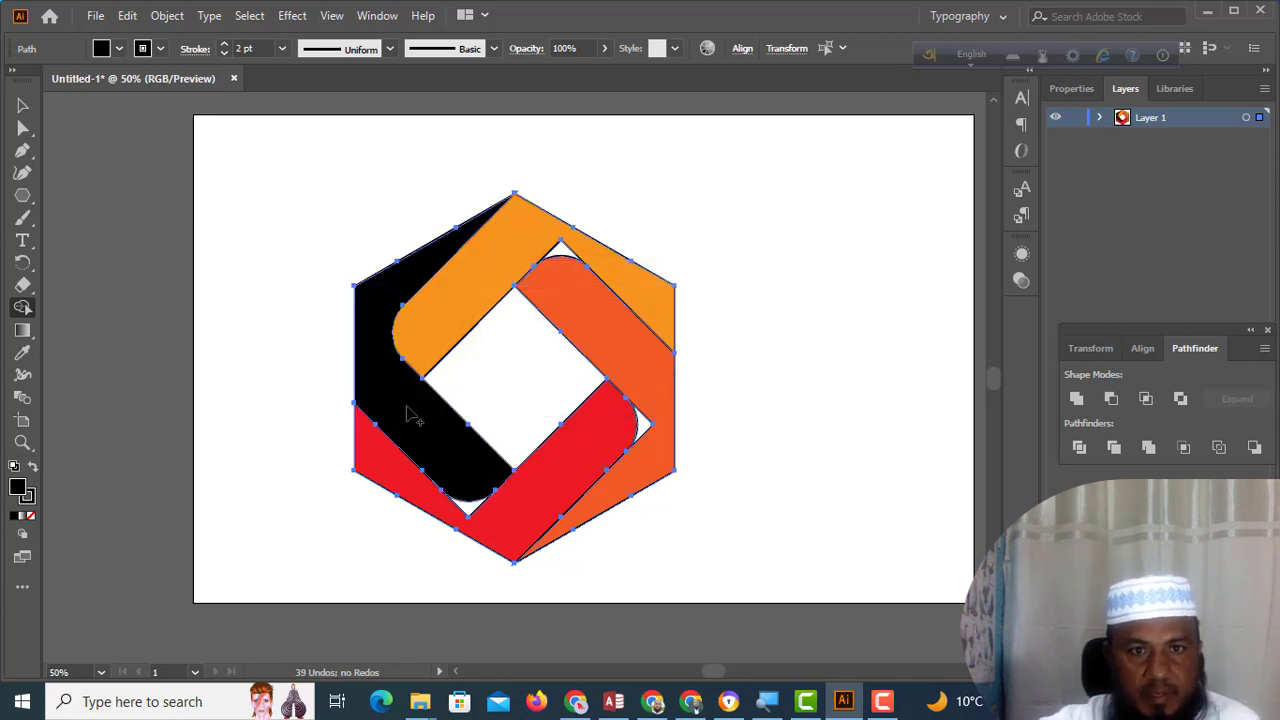
# Step: Merge the remaining bright red, orange and yellow-orange bands with their adjoining corner gaps, filling each one black
pyautogui.moveTo(378, 462)
pyautogui.mouseDown()
pyautogui.moveTo(432, 511)
pyautogui.moveTo(509, 511)
pyautogui.mouseUp()
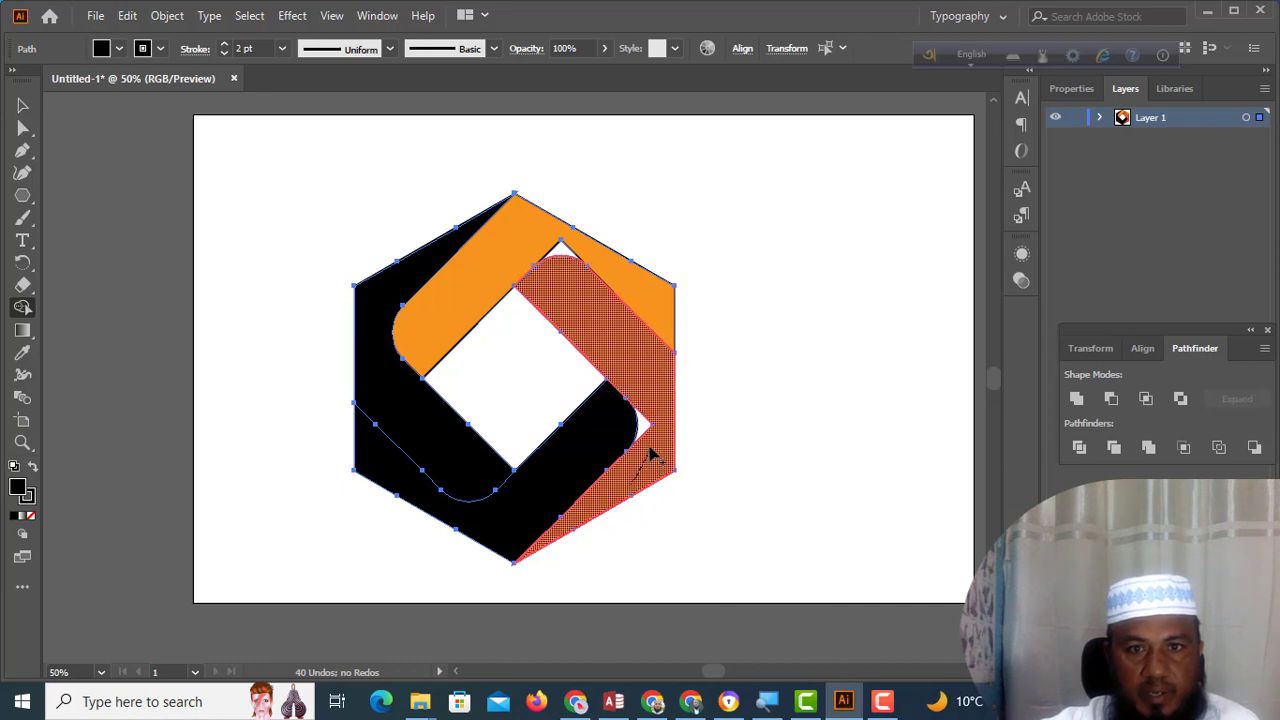
pyautogui.moveTo(650, 455); pyautogui.dragTo(651, 430)
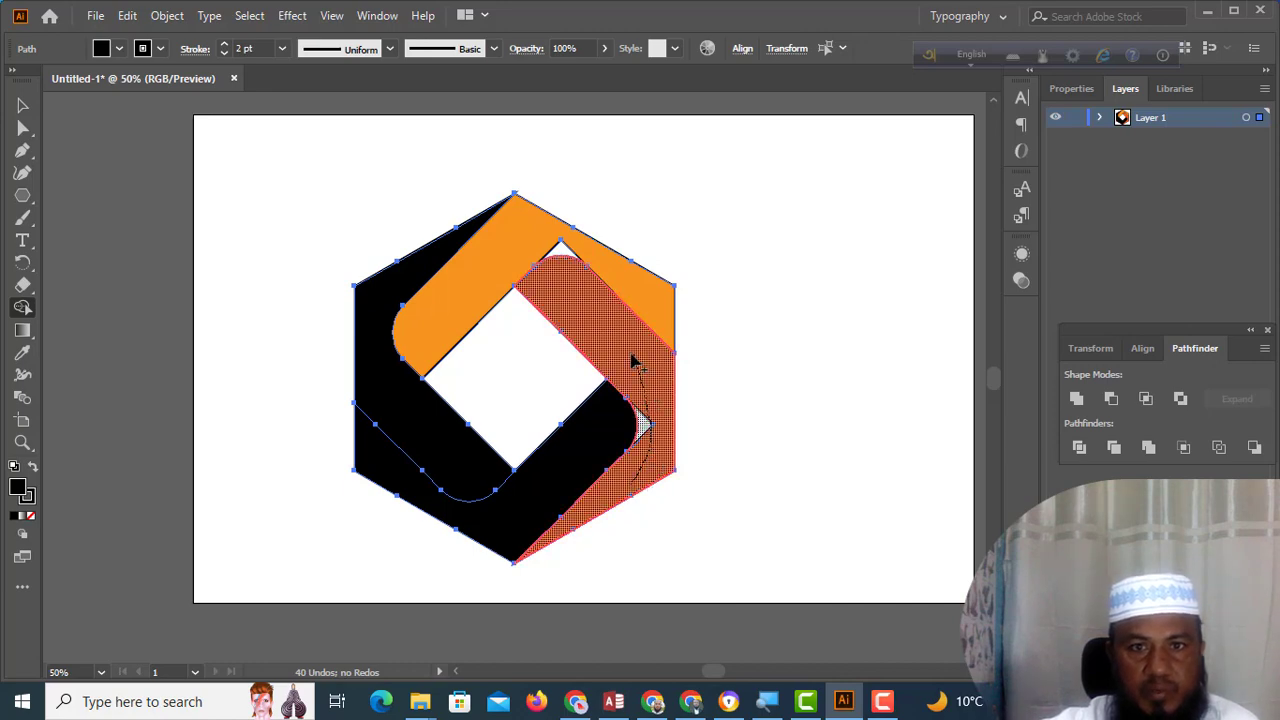
pyautogui.moveTo(632, 361); pyautogui.dragTo(632, 362)
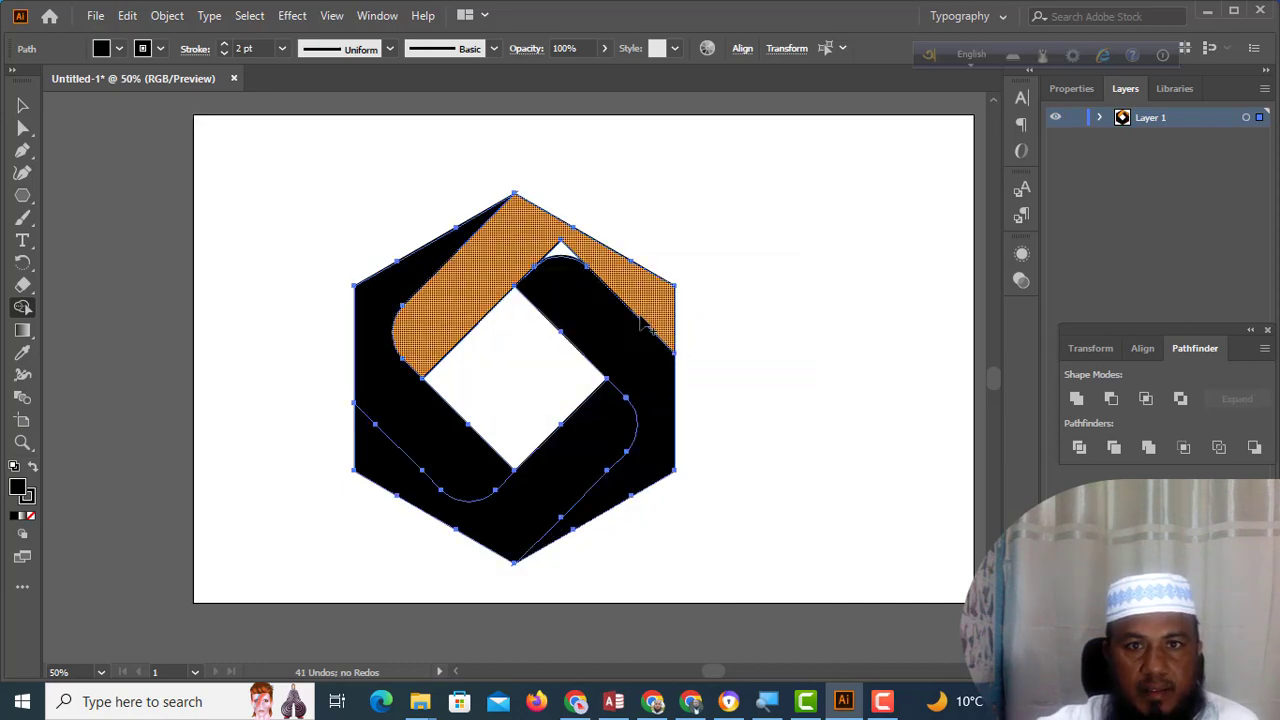
pyautogui.moveTo(463, 292)
pyautogui.mouseDown()
pyautogui.moveTo(520, 258)
pyautogui.moveTo(577, 250)
pyautogui.mouseUp()
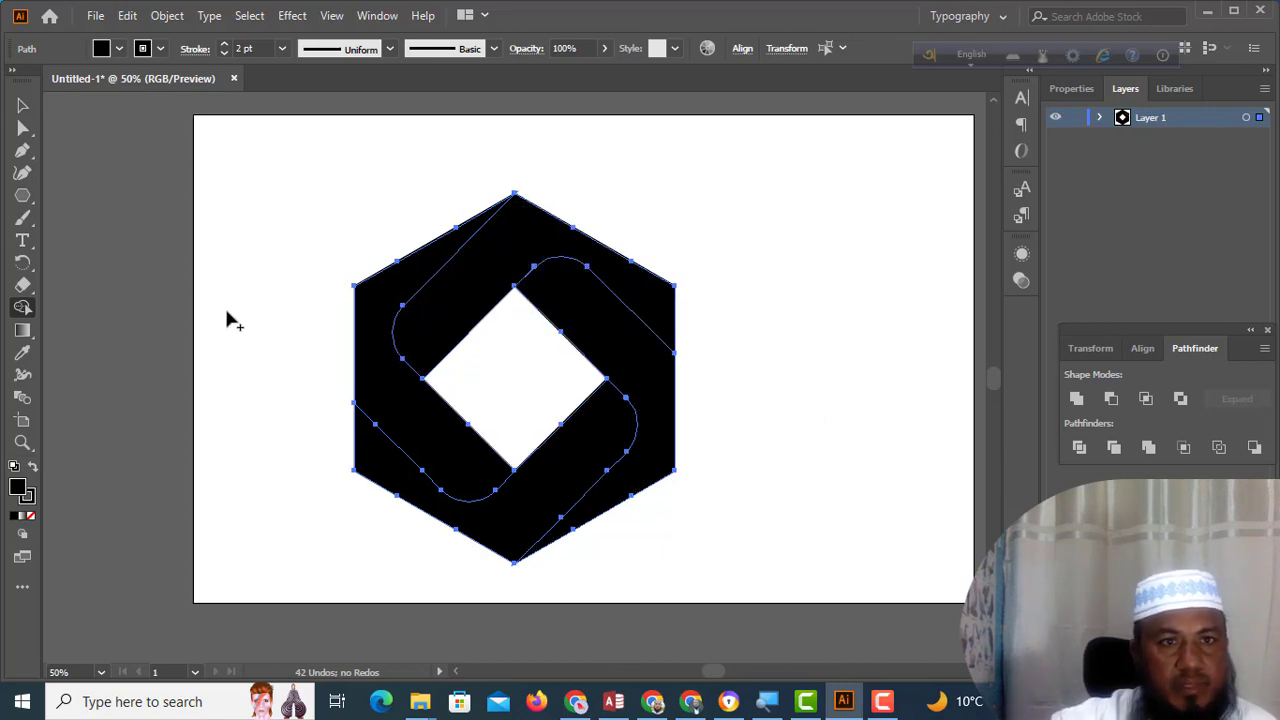
# Step: Round the hexagon's four outer side corners to a radius of about 82.6 px, leaving the top and bottom vertices sharp
pyautogui.click(24, 130)
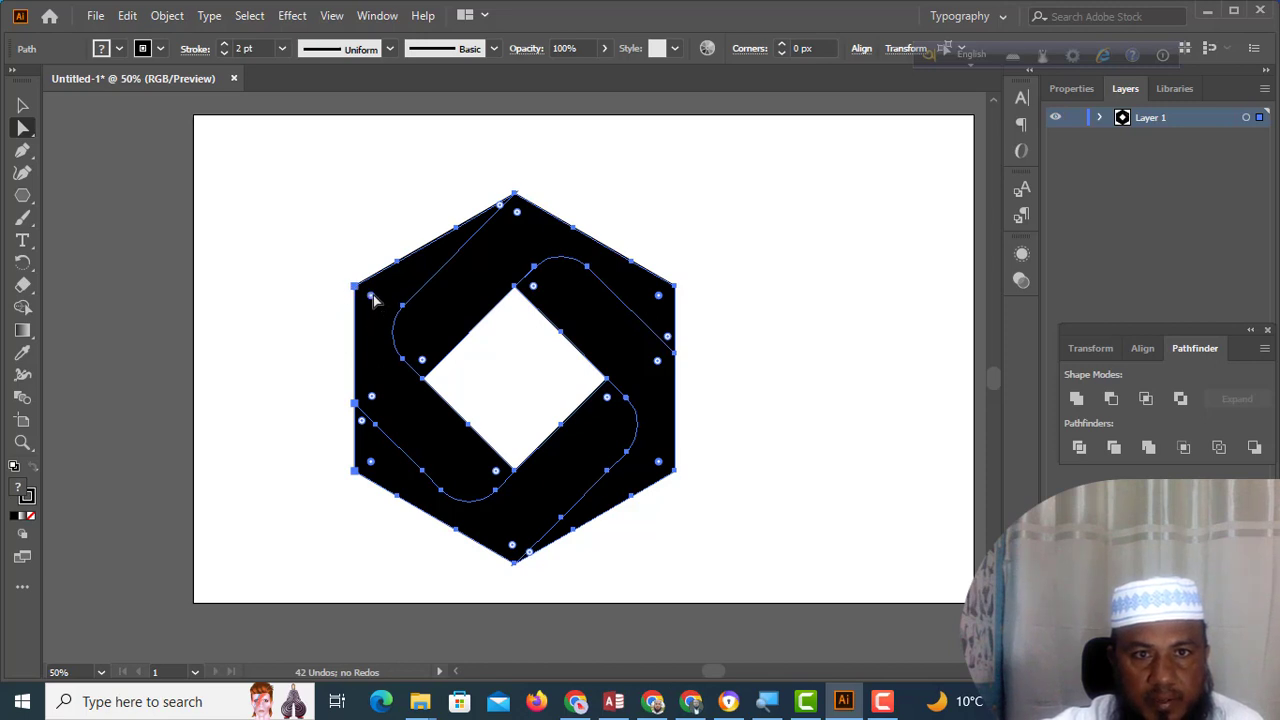
pyautogui.moveTo(373, 299); pyautogui.dragTo(416, 310)
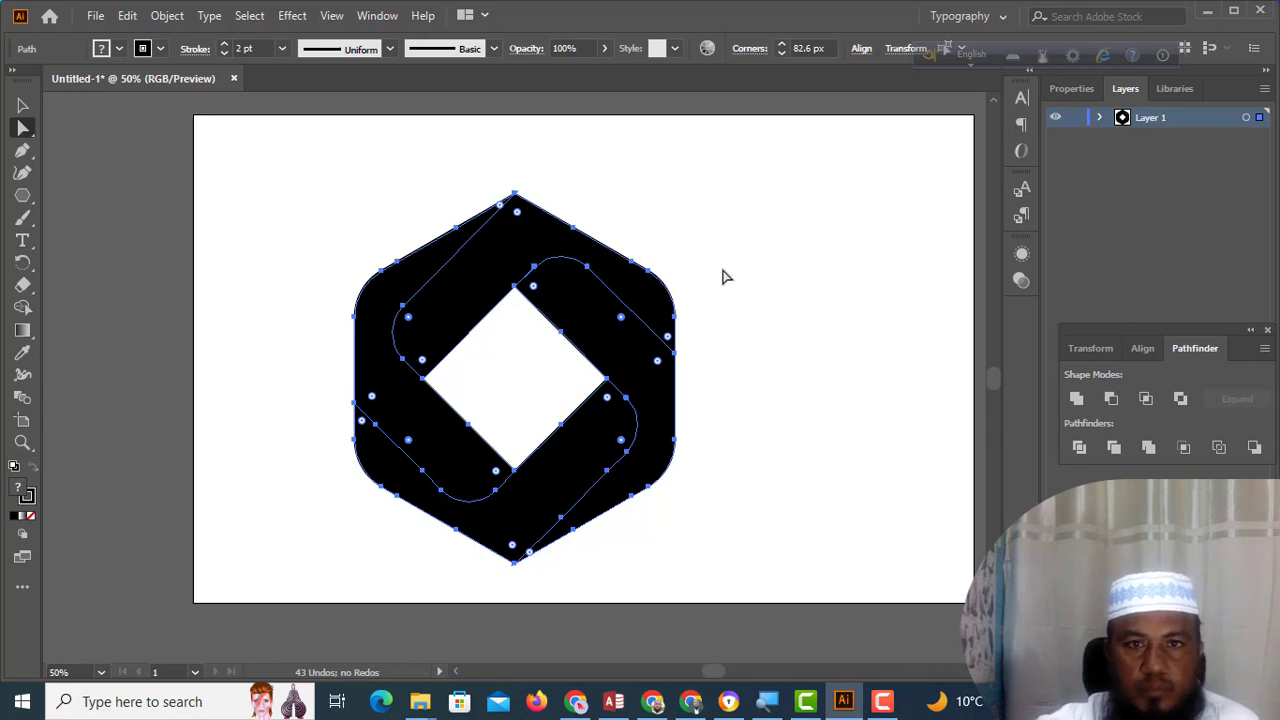
pyautogui.click(23, 105)
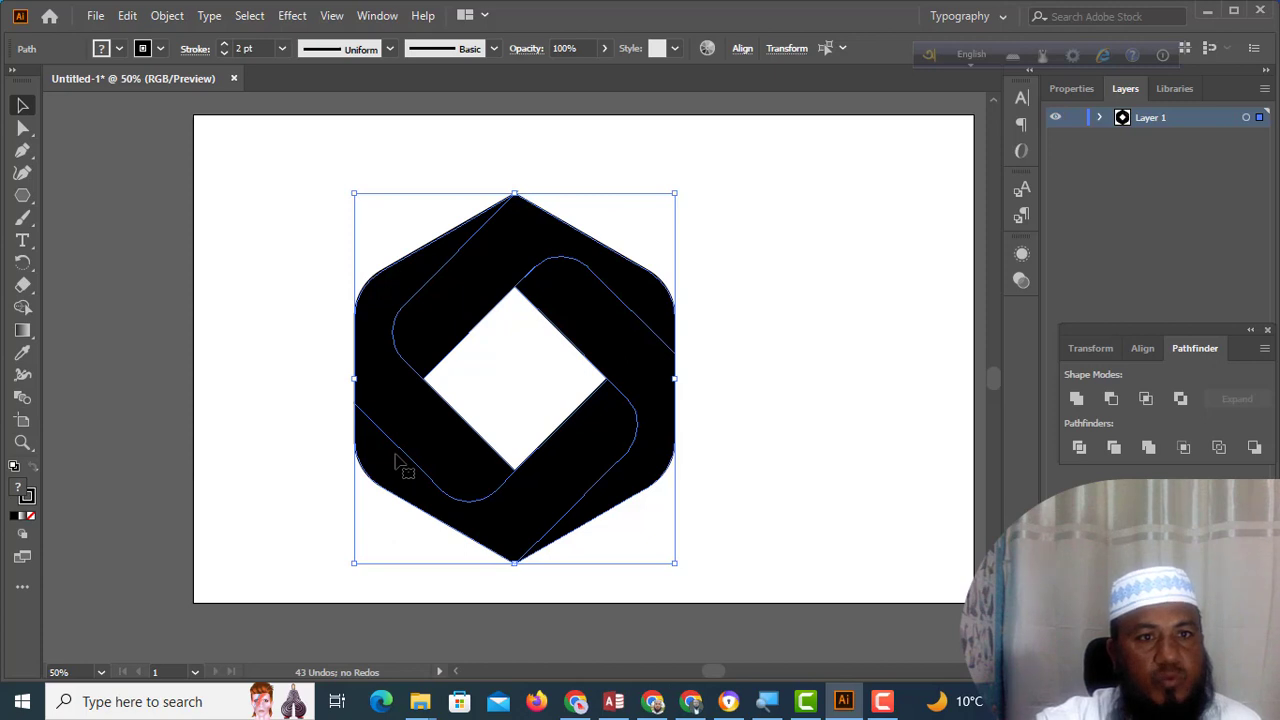
# Step: Fill the lower band of the hexagon with the White, Black linear gradient preset
pyautogui.doubleClick(519, 503)
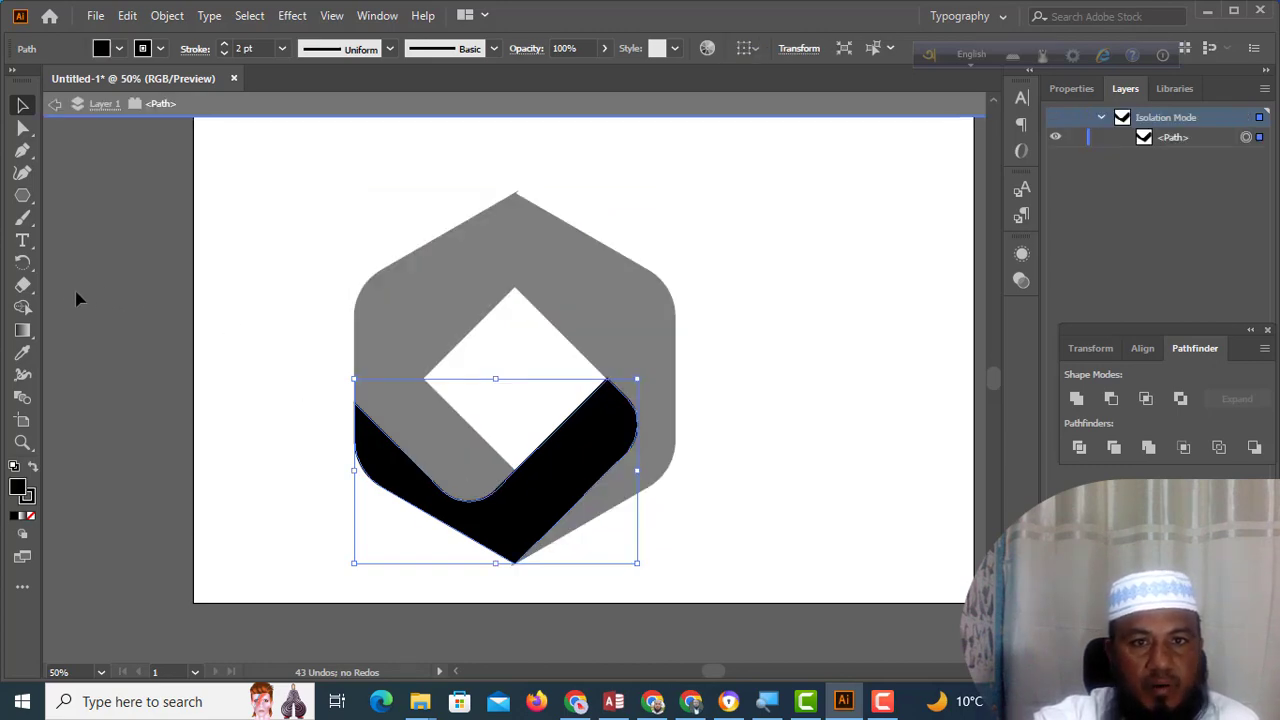
pyautogui.click(24, 332)
pyautogui.doubleClick(24, 332)
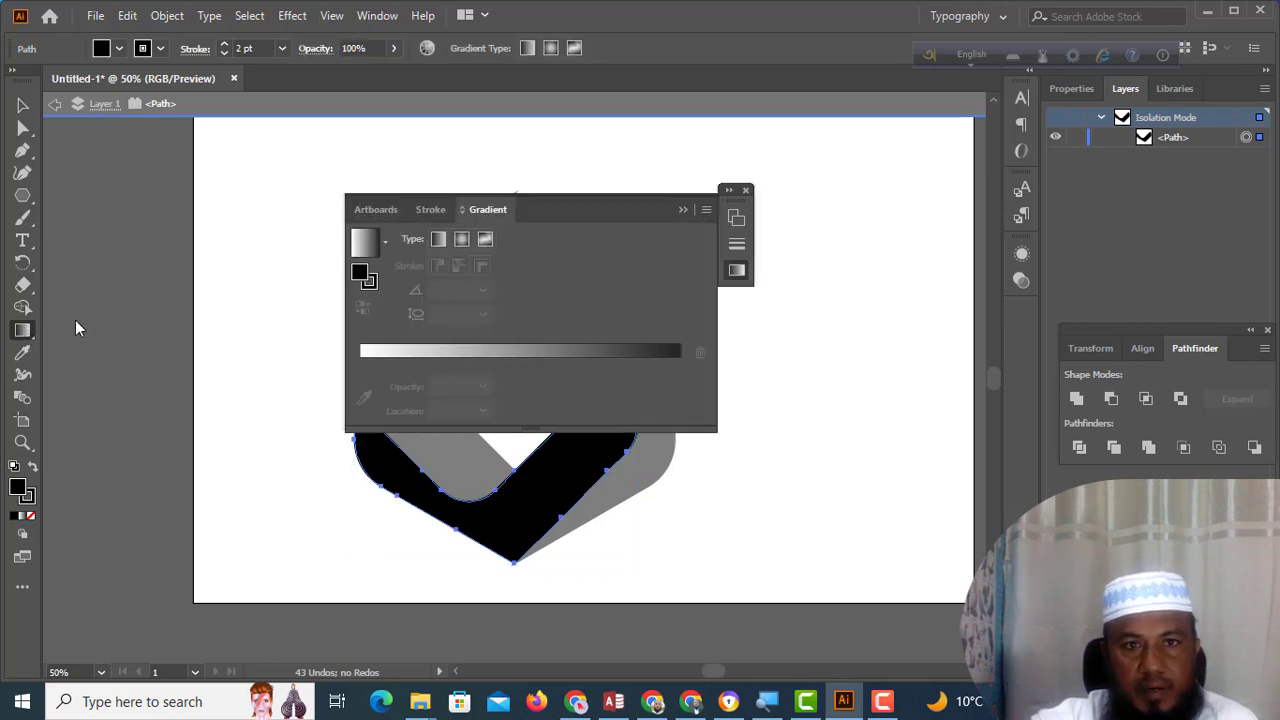
pyautogui.moveTo(551, 199); pyautogui.dragTo(968, 225)
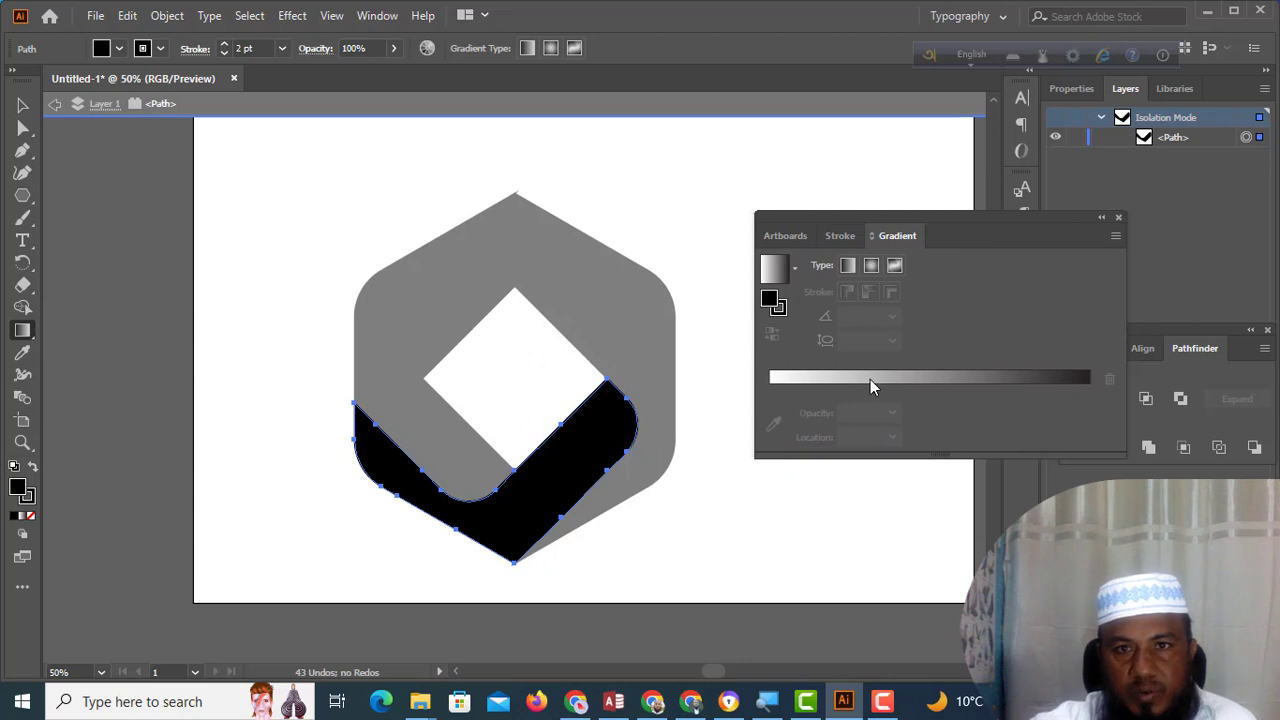
pyautogui.click(797, 268)
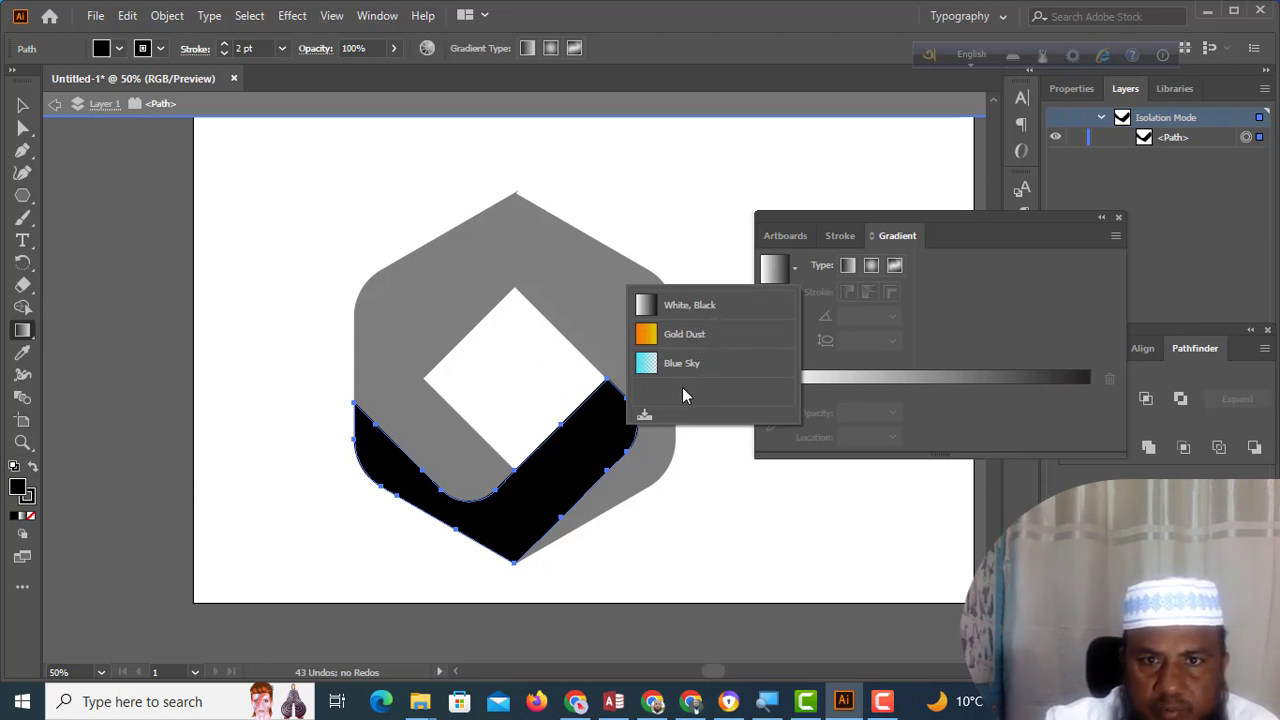
pyautogui.click(647, 310)
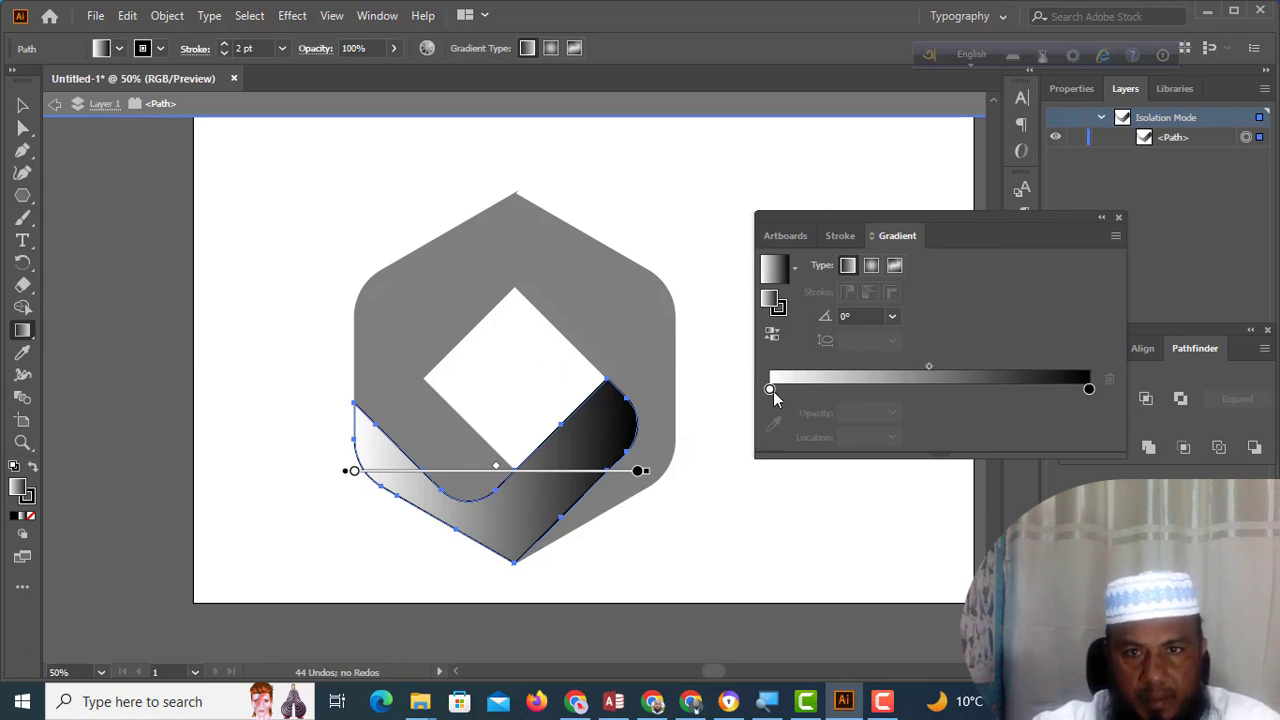
# Step: Leave the isolated lower band, select all four bands and apply the white-to-black linear gradient to them
pyautogui.click(24, 108)
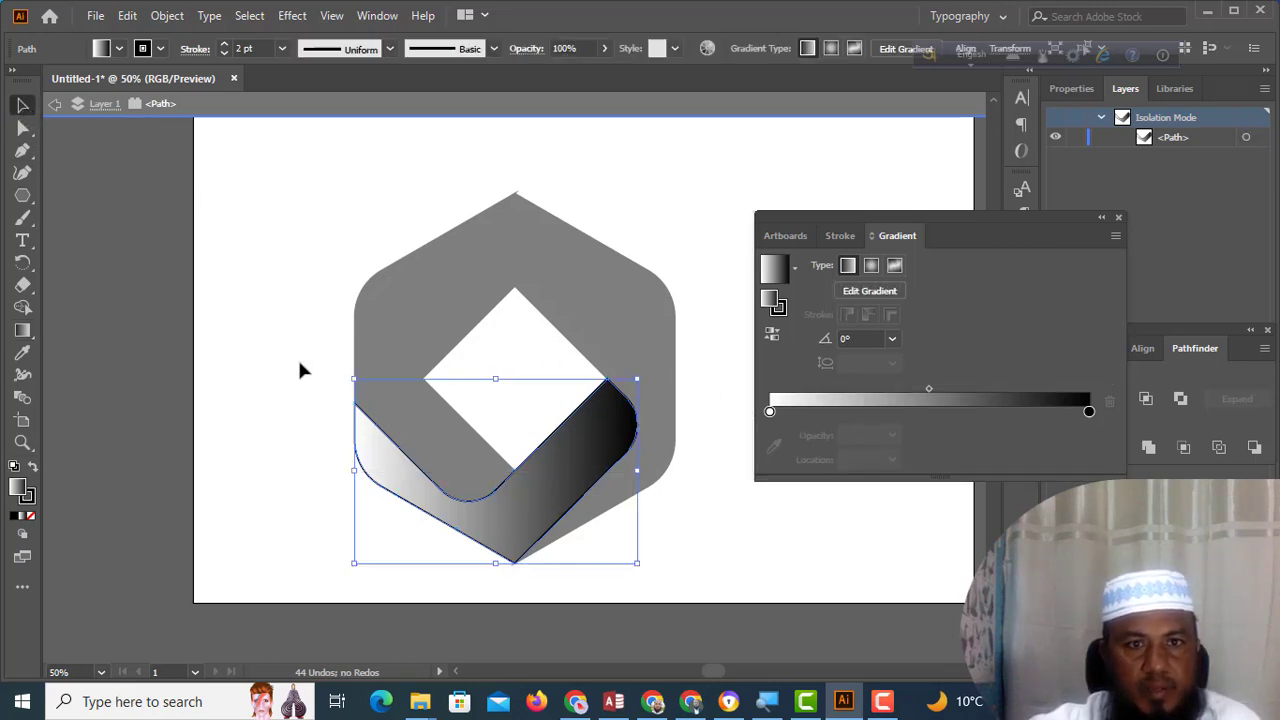
pyautogui.click(212, 330)
pyautogui.moveTo(321, 162); pyautogui.dragTo(679, 546)
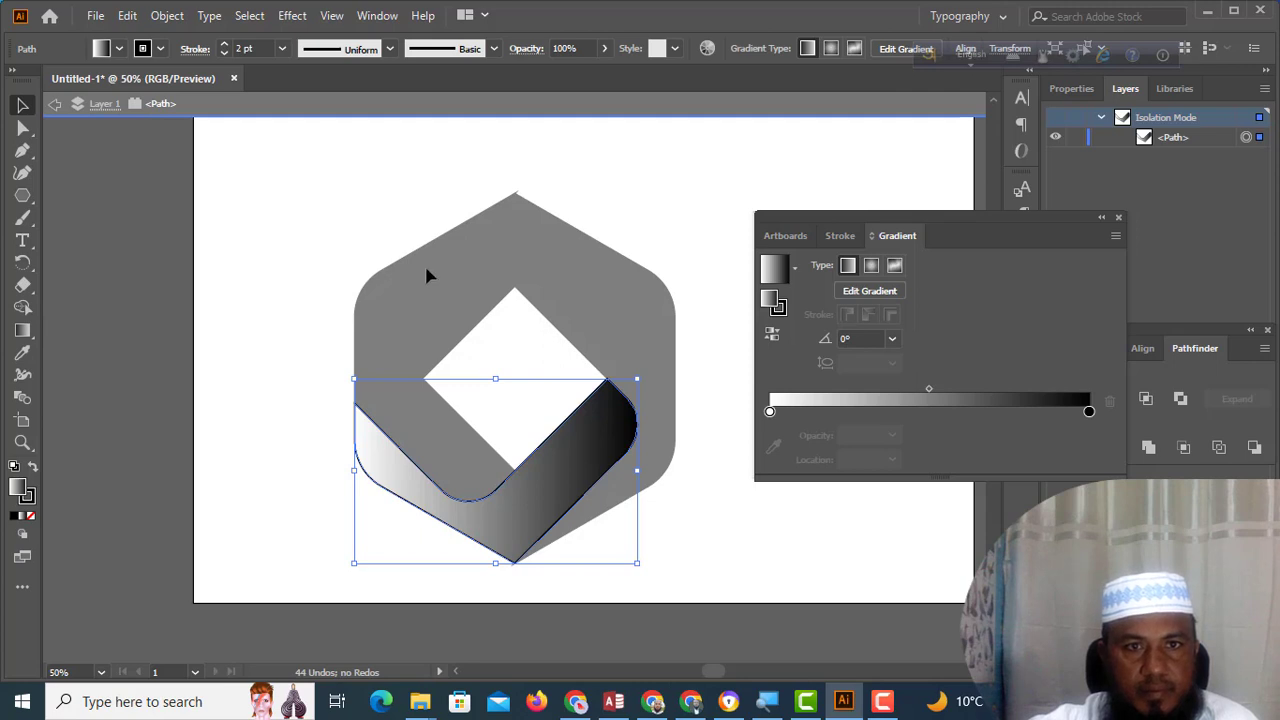
pyautogui.click(289, 221)
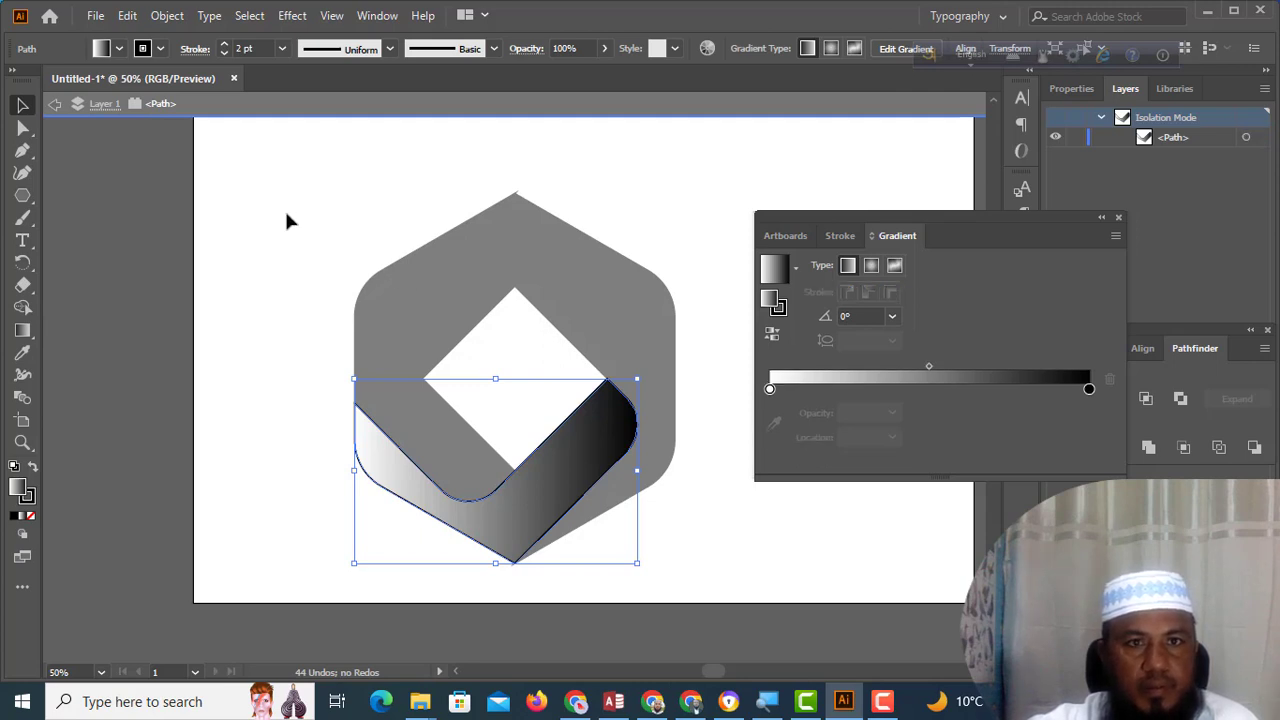
pyautogui.click(341, 112)
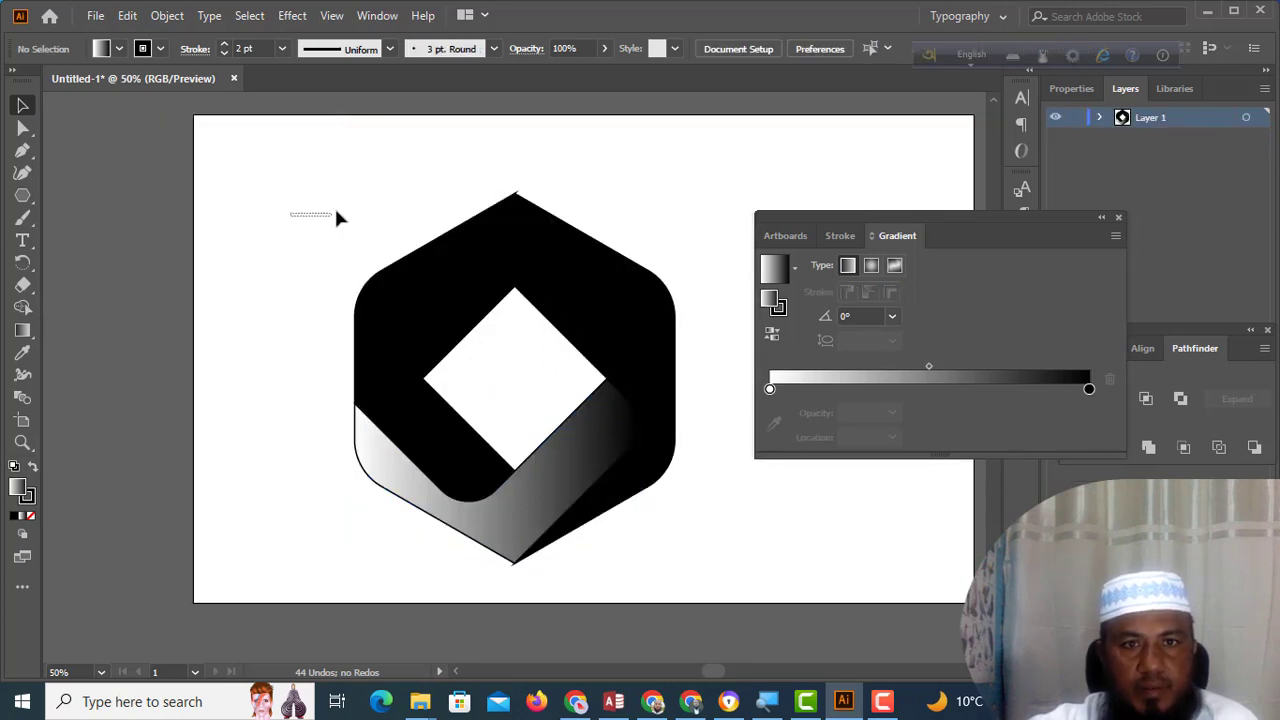
pyautogui.moveTo(336, 213); pyautogui.dragTo(708, 580)
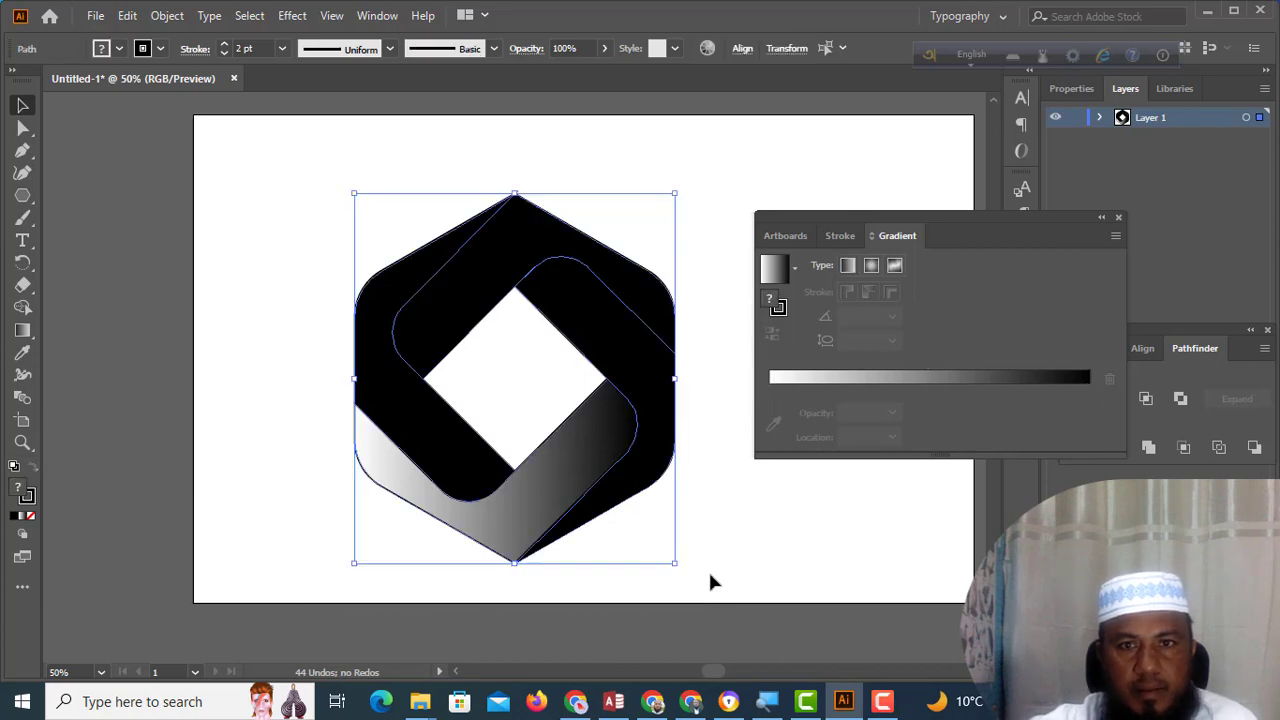
pyautogui.click(886, 376)
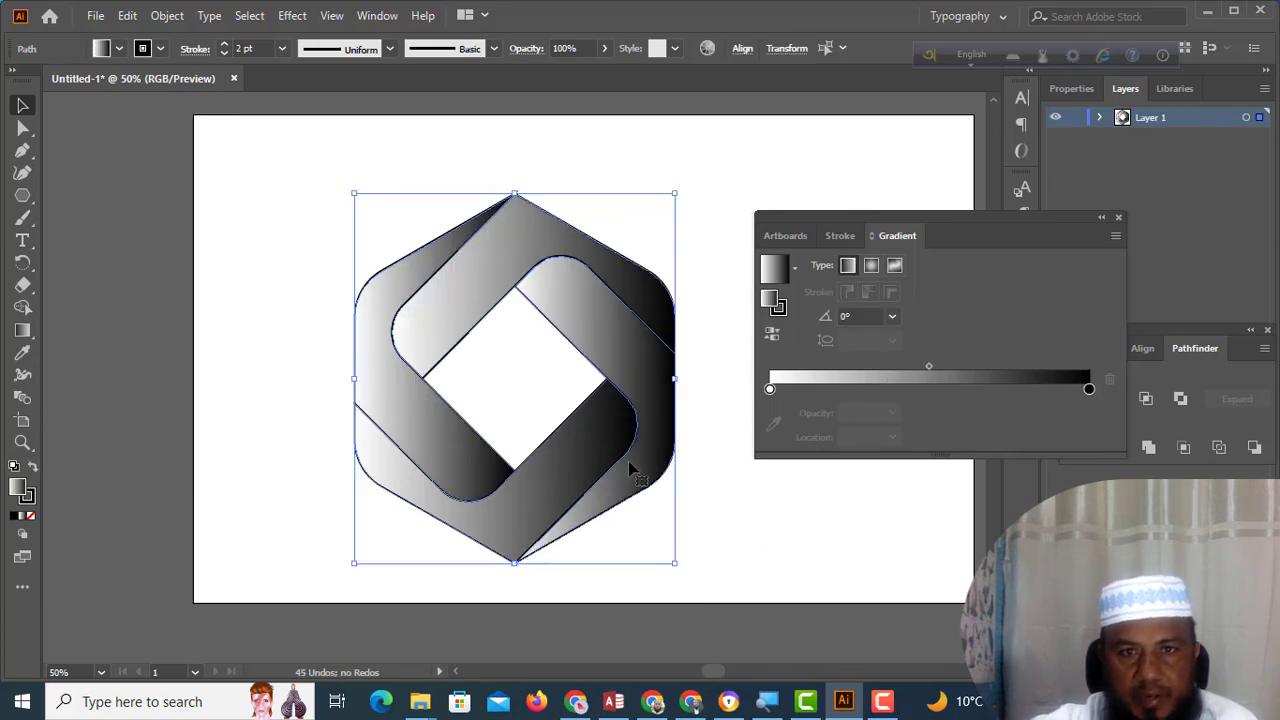
# Step: Isolate the lower band and set its gradient's starting colour stop to the dark navy blue swatch
pyautogui.doubleClick(402, 479)
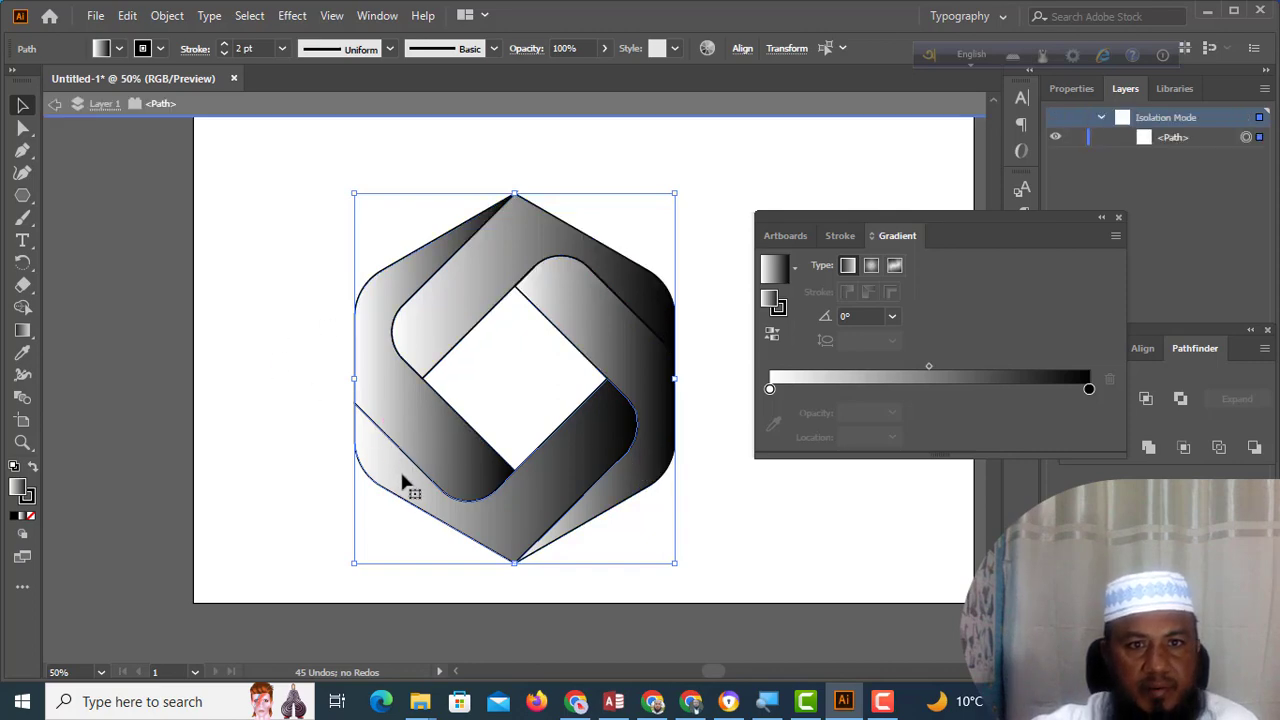
pyautogui.click(402, 477)
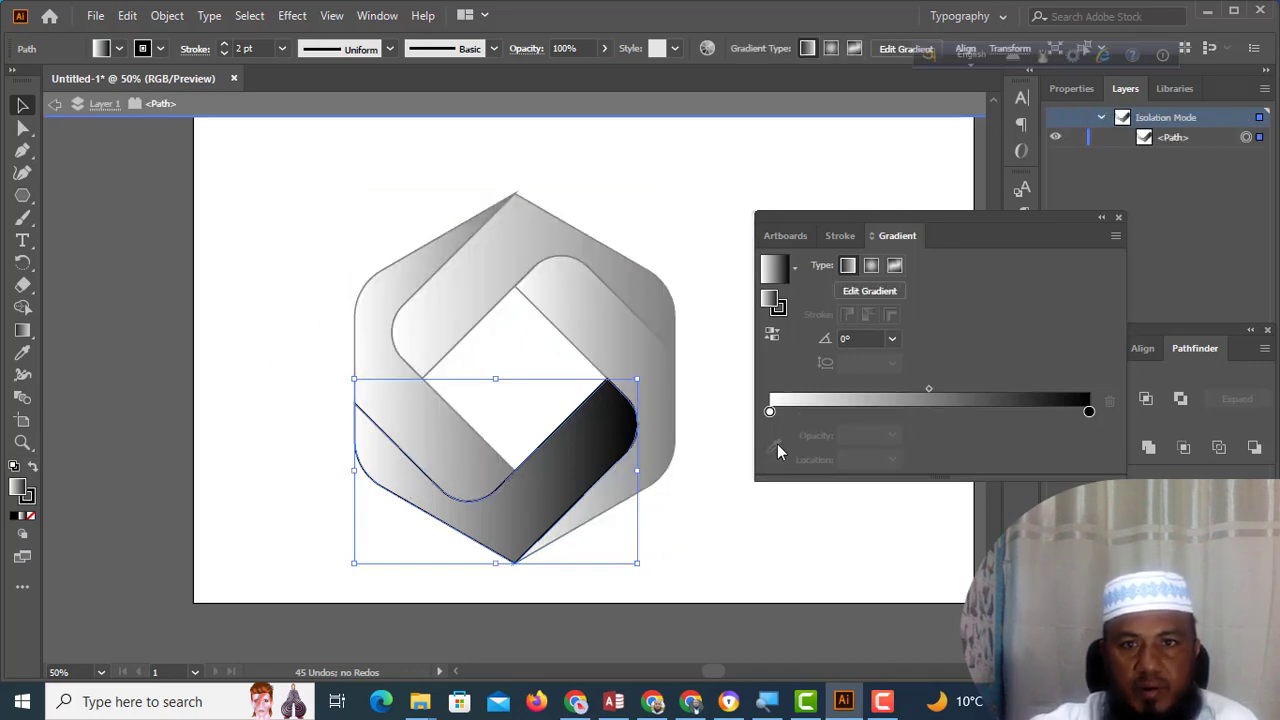
pyautogui.click(770, 413)
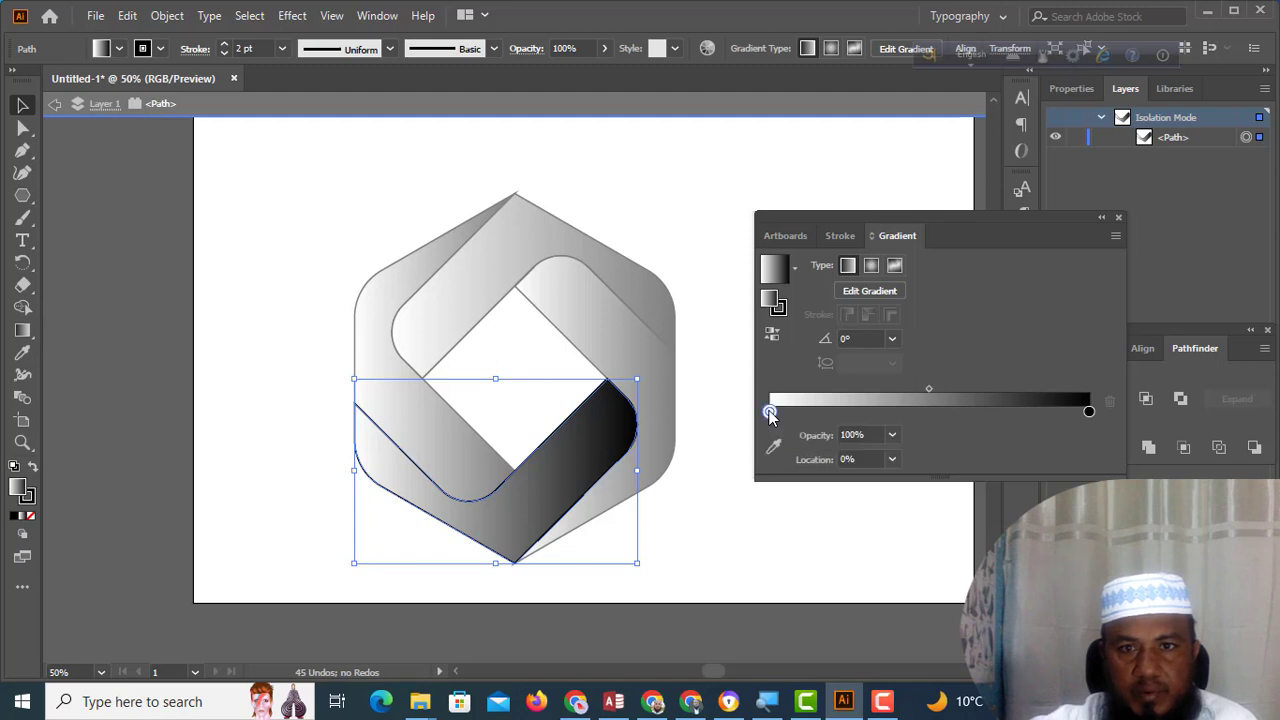
pyautogui.doubleClick(770, 412)
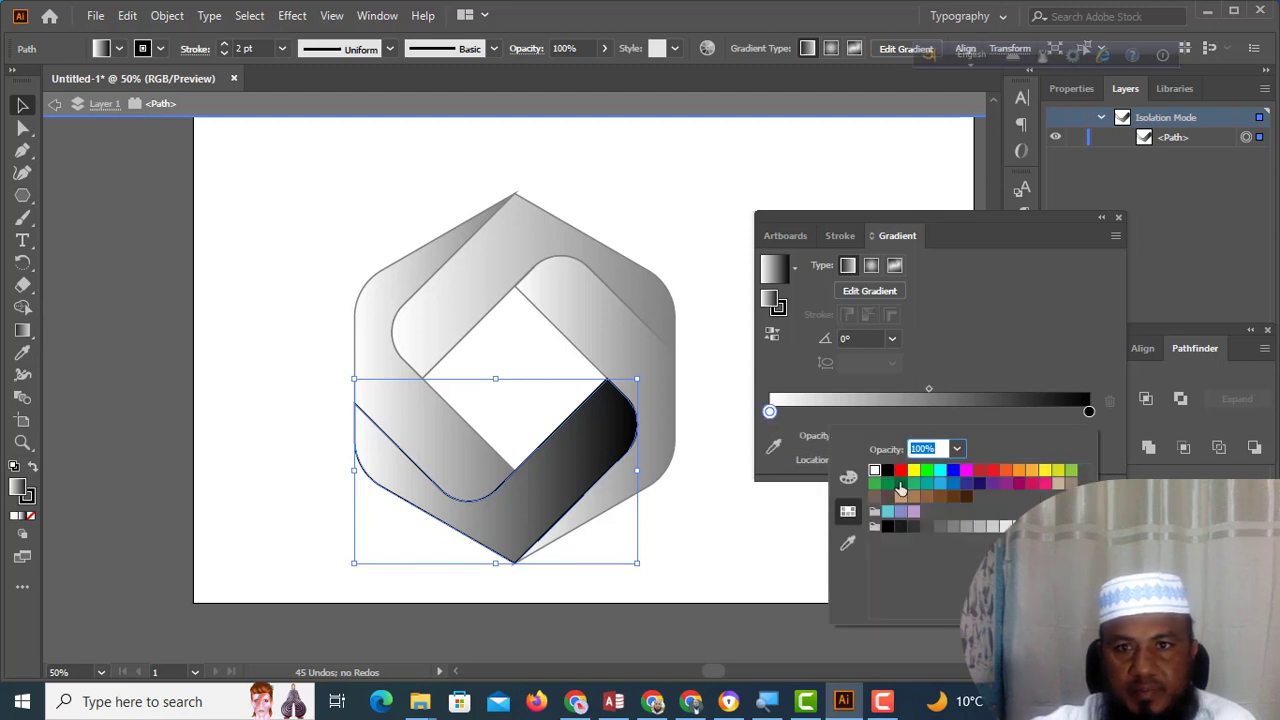
pyautogui.click(979, 484)
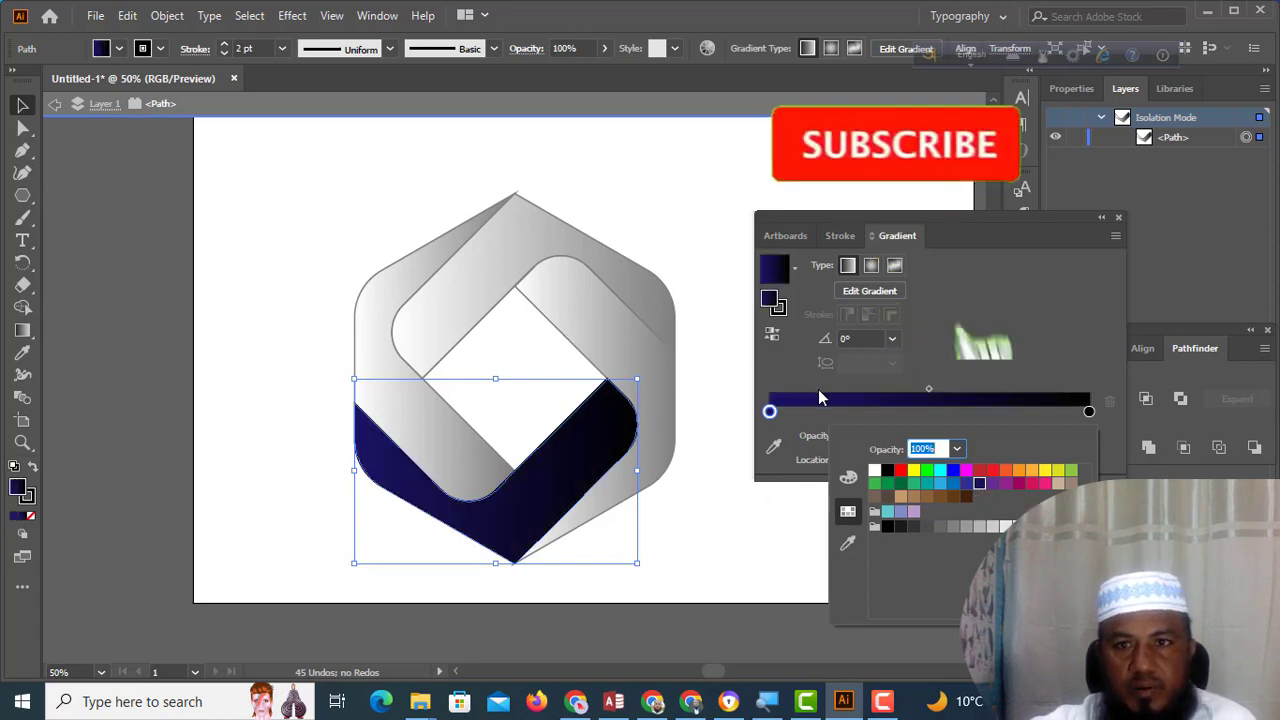
# Step: Set the ending colour stop of the lower band's gradient to the same dark navy blue swatch
pyautogui.click(1088, 413)
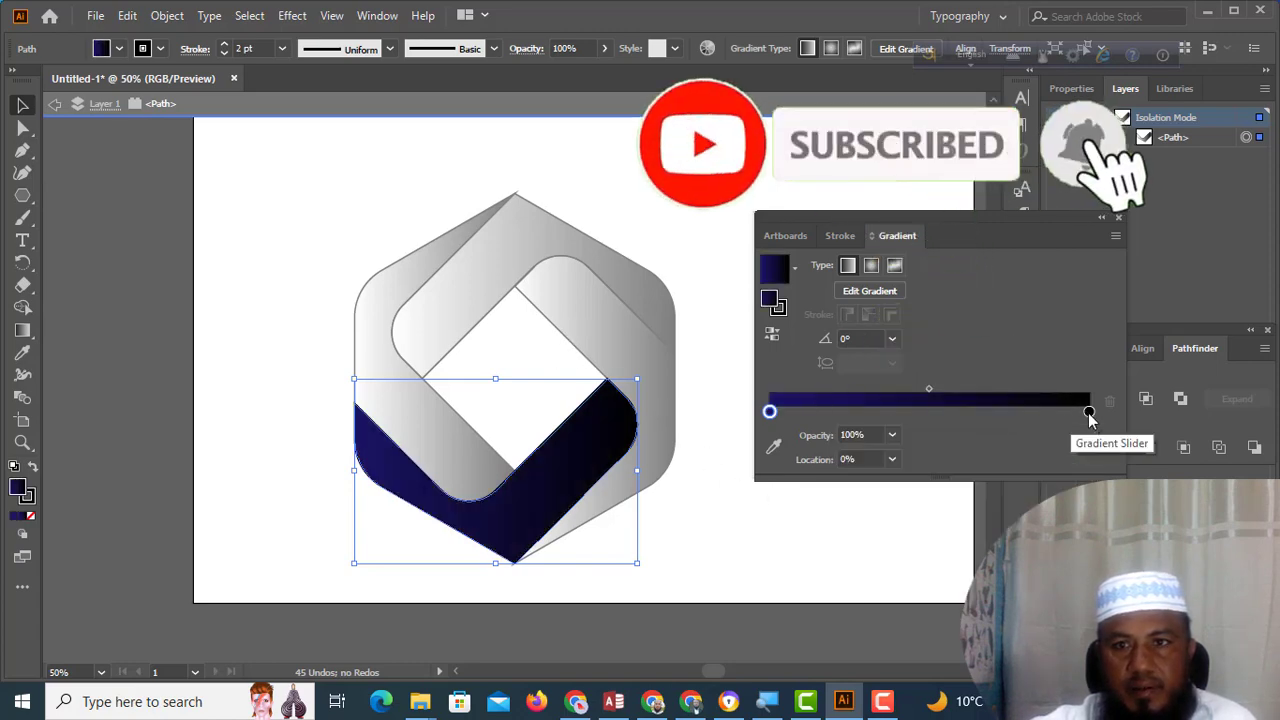
pyautogui.doubleClick(1089, 413)
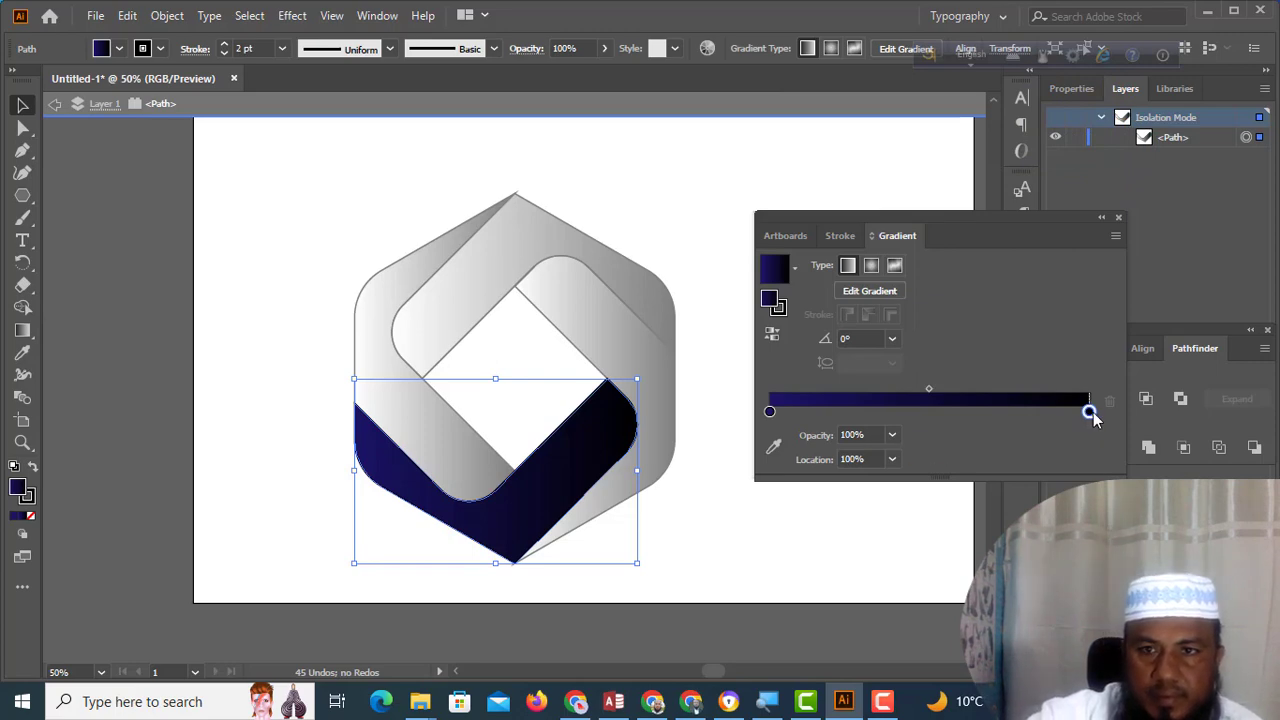
pyautogui.doubleClick(1089, 411)
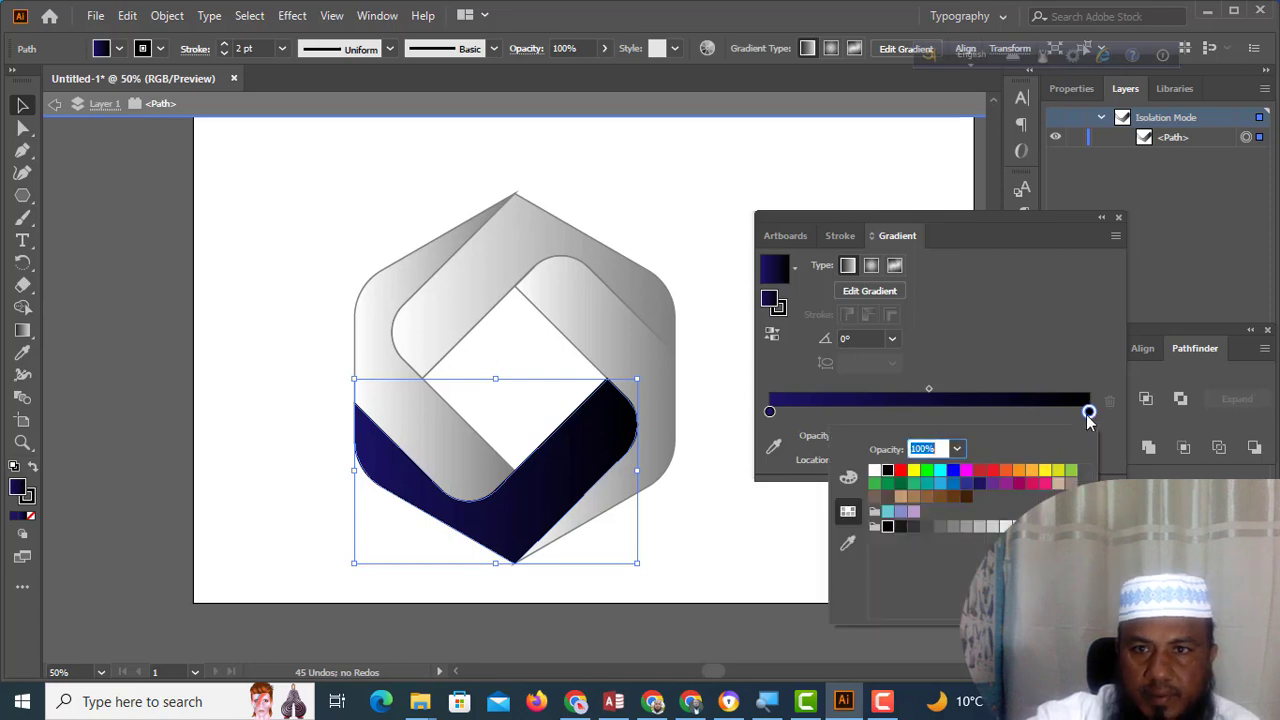
pyautogui.click(979, 484)
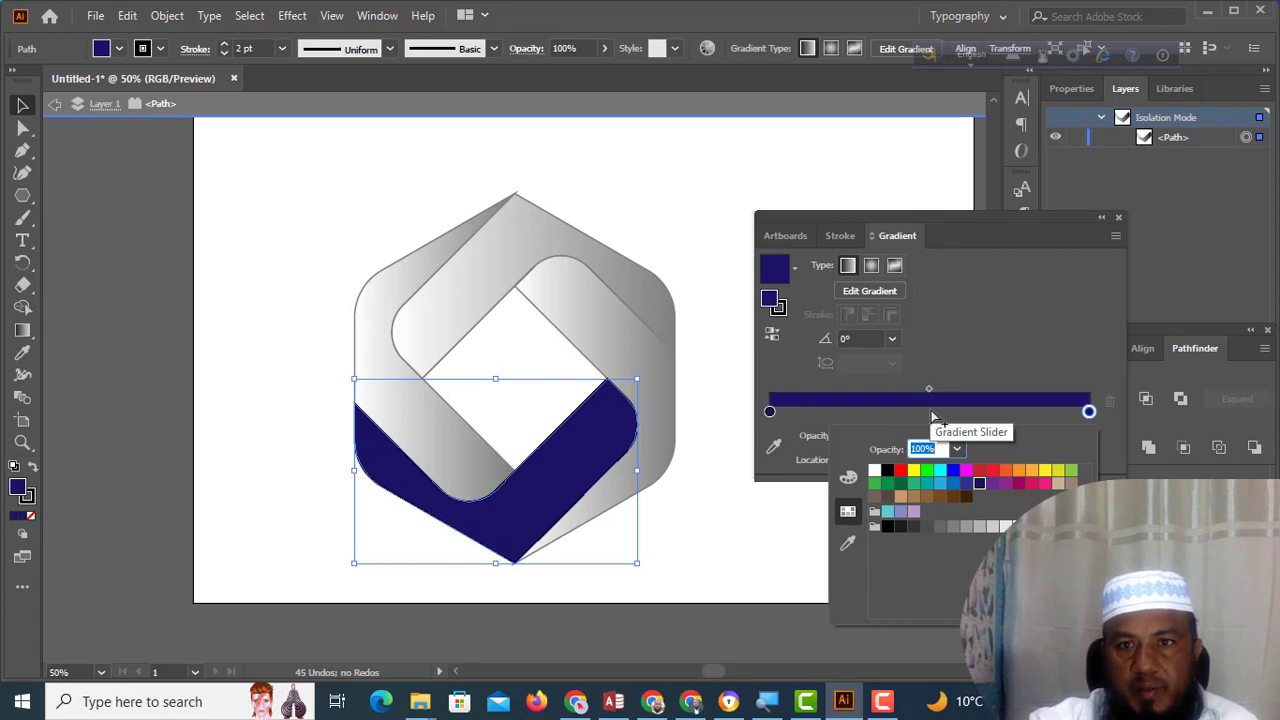
pyautogui.press('Escape')
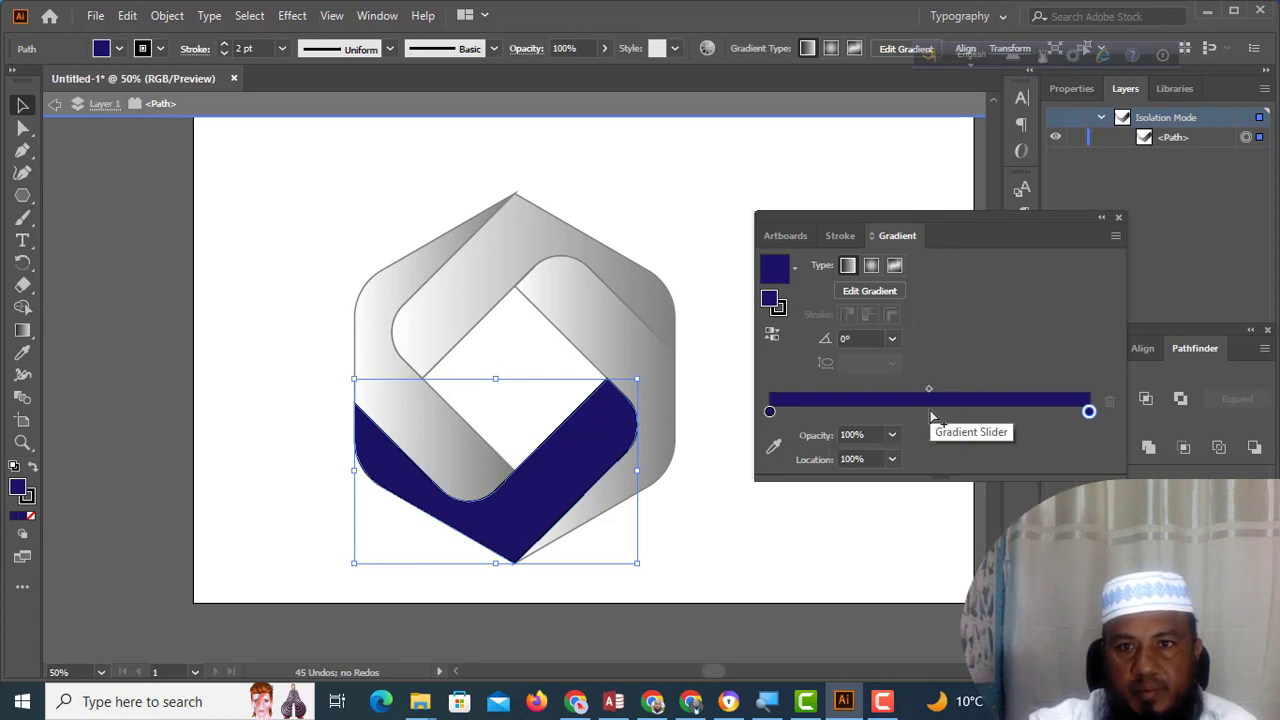
# Step: Add a cyan colour stop at 50% in the lower band's gradient and exit isolation mode
pyautogui.click(930, 411)
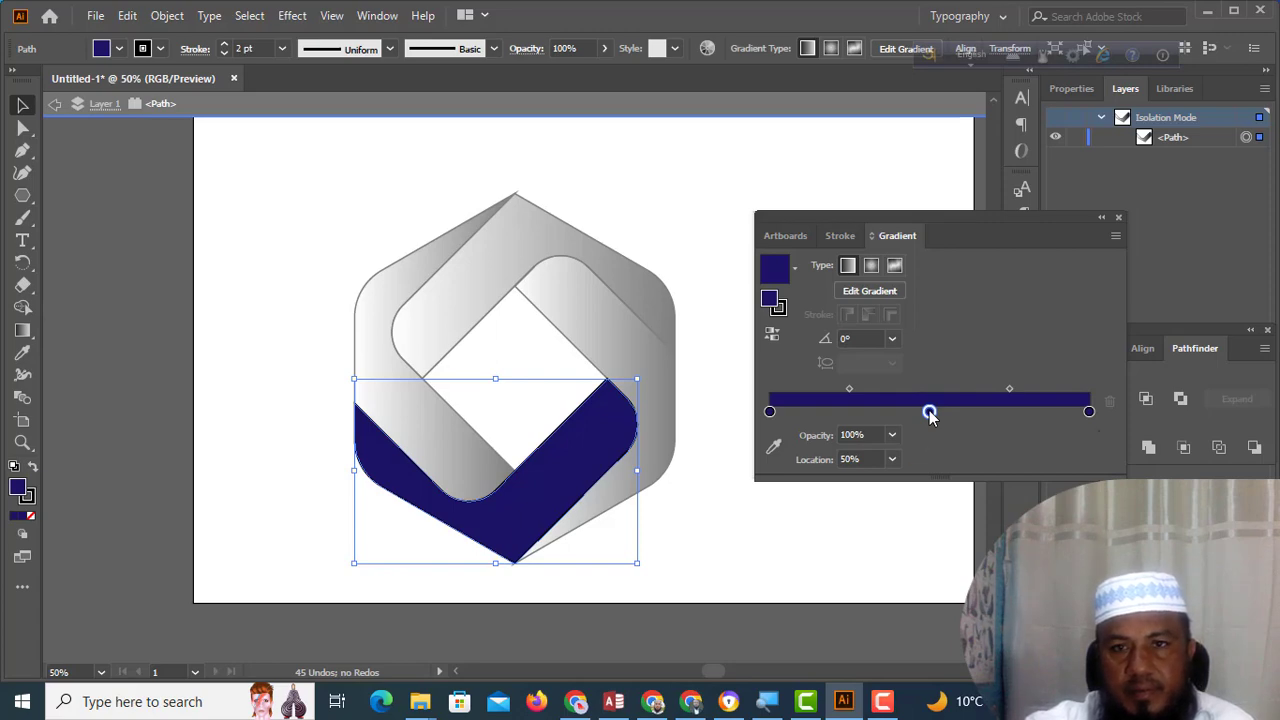
pyautogui.doubleClick(930, 411)
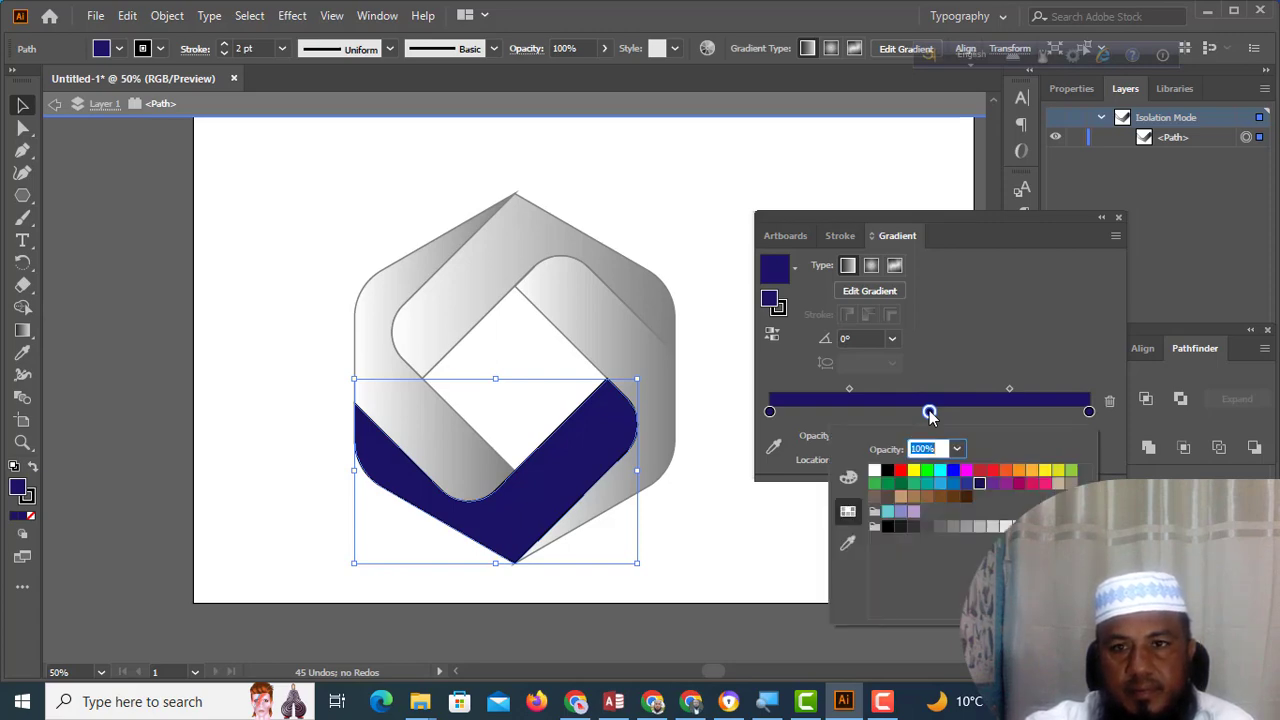
pyautogui.click(940, 471)
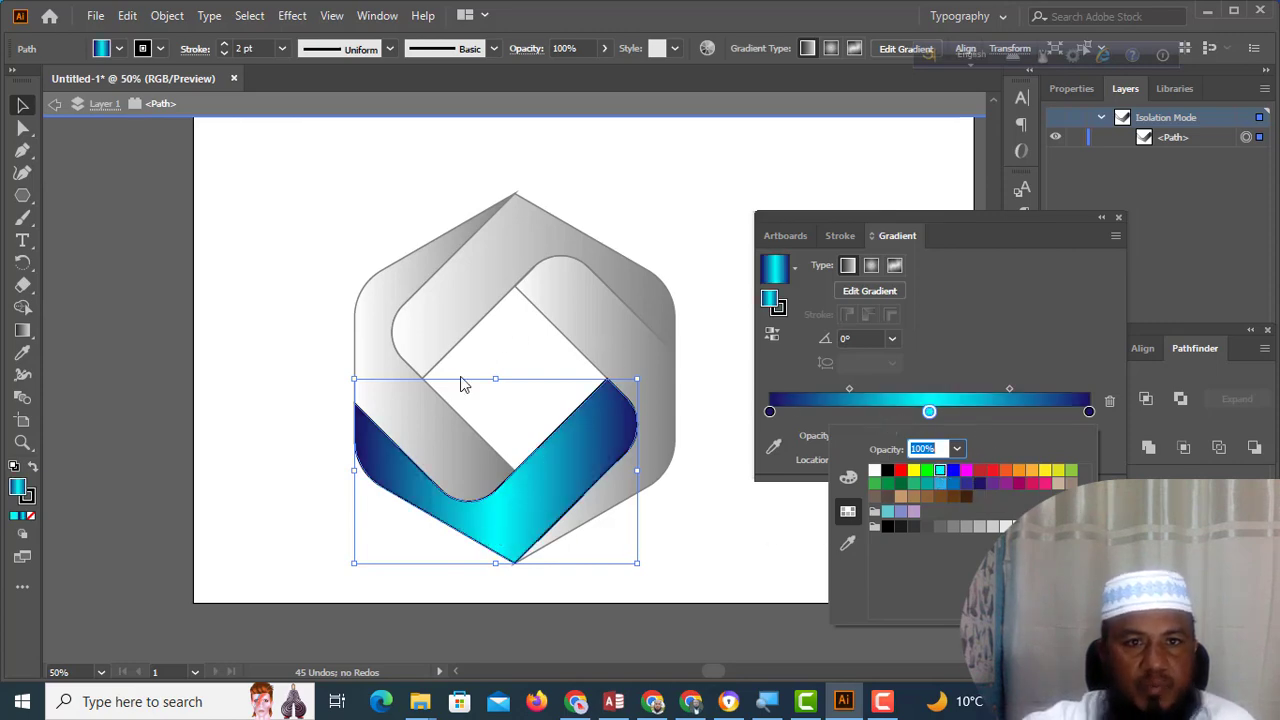
pyautogui.click(22, 106)
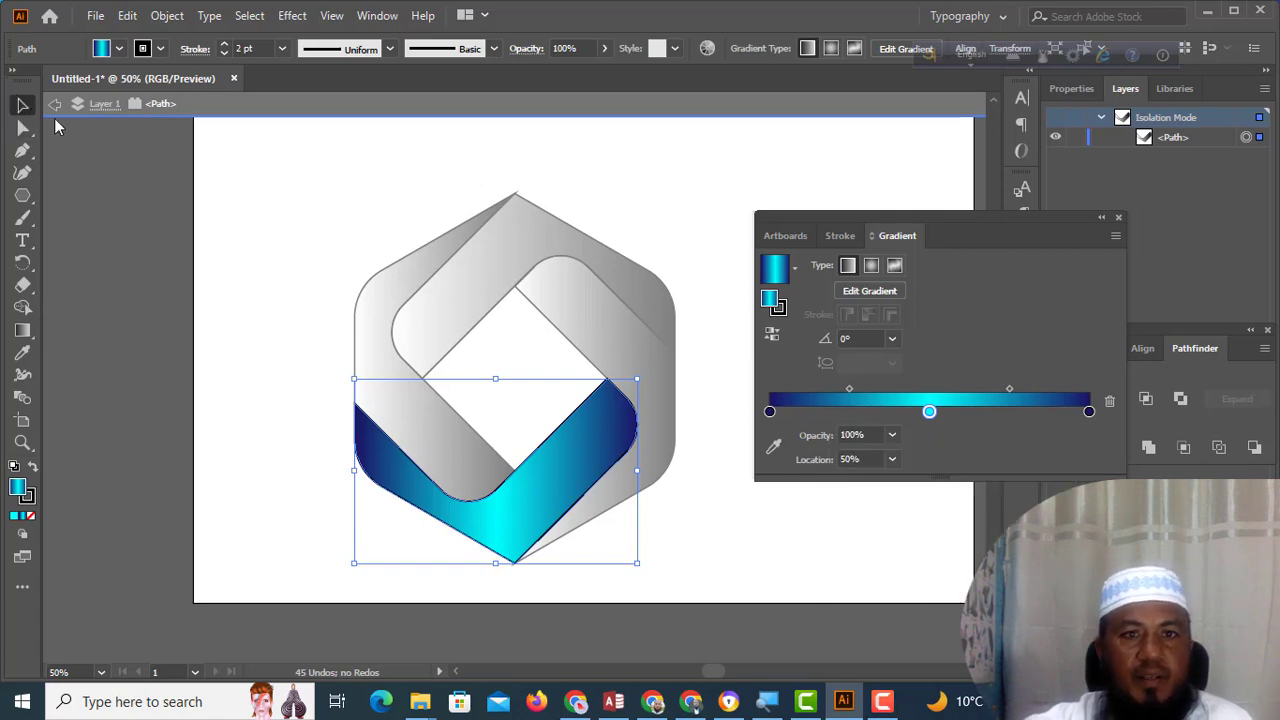
pyautogui.click(358, 103)
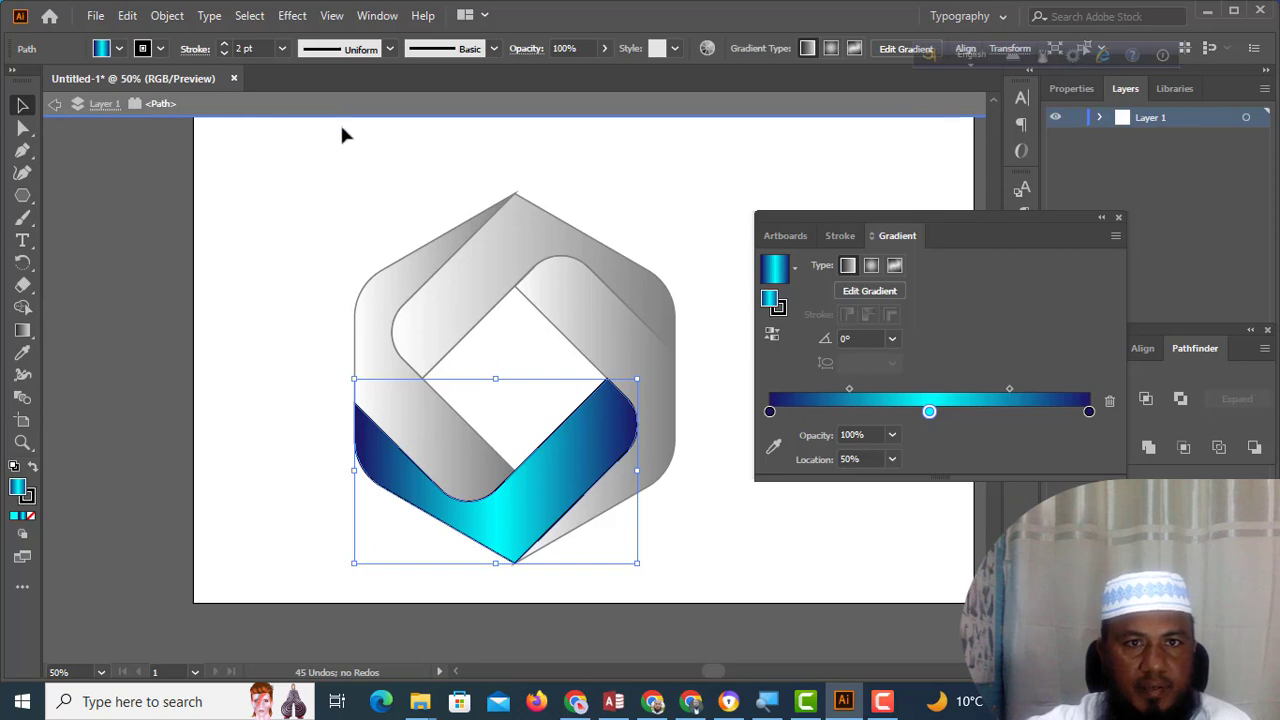
pyautogui.doubleClick(340, 123)
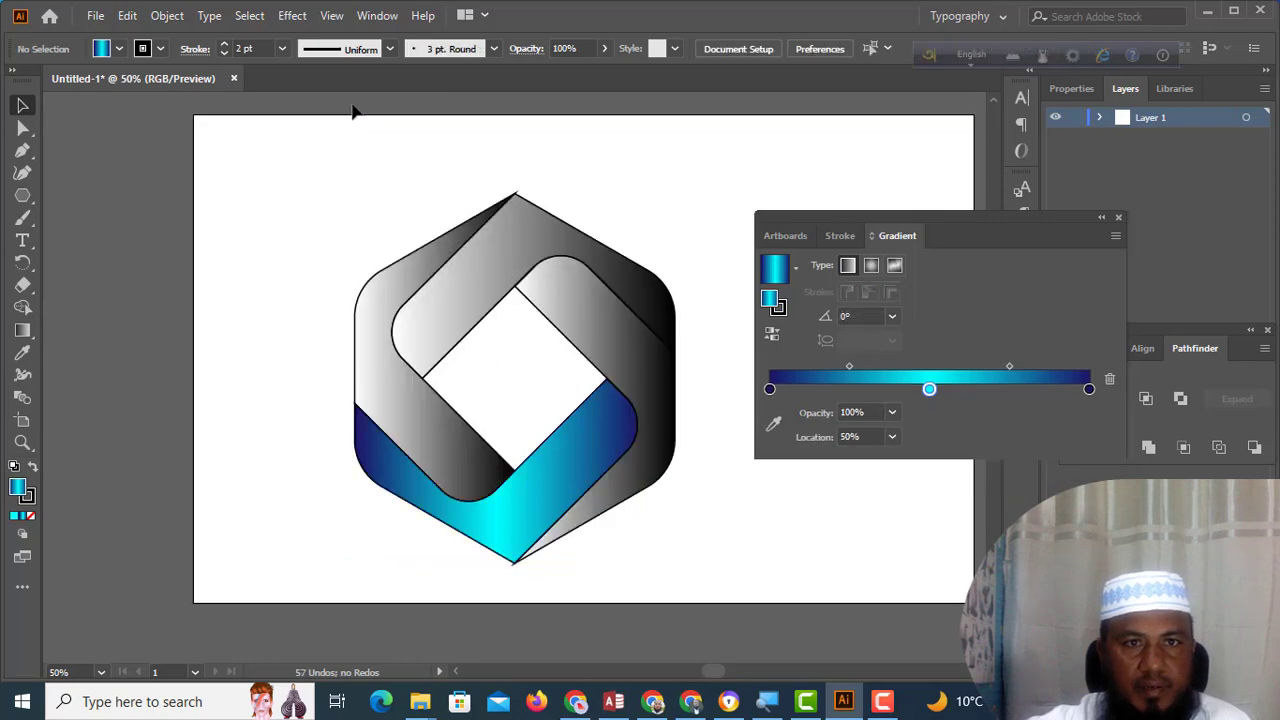
# Step: Copy the lower band's navy-cyan-navy gradient onto the left band with the Eyedropper
pyautogui.click(391, 400)
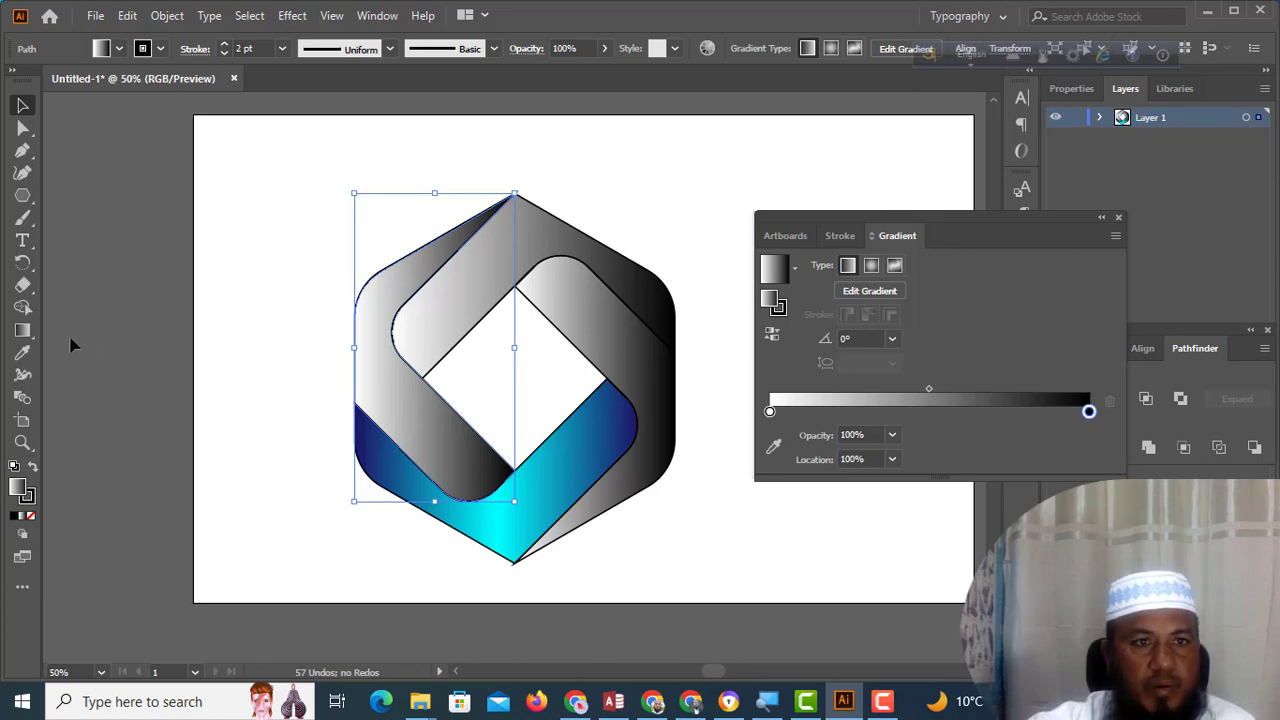
pyautogui.click(23, 354)
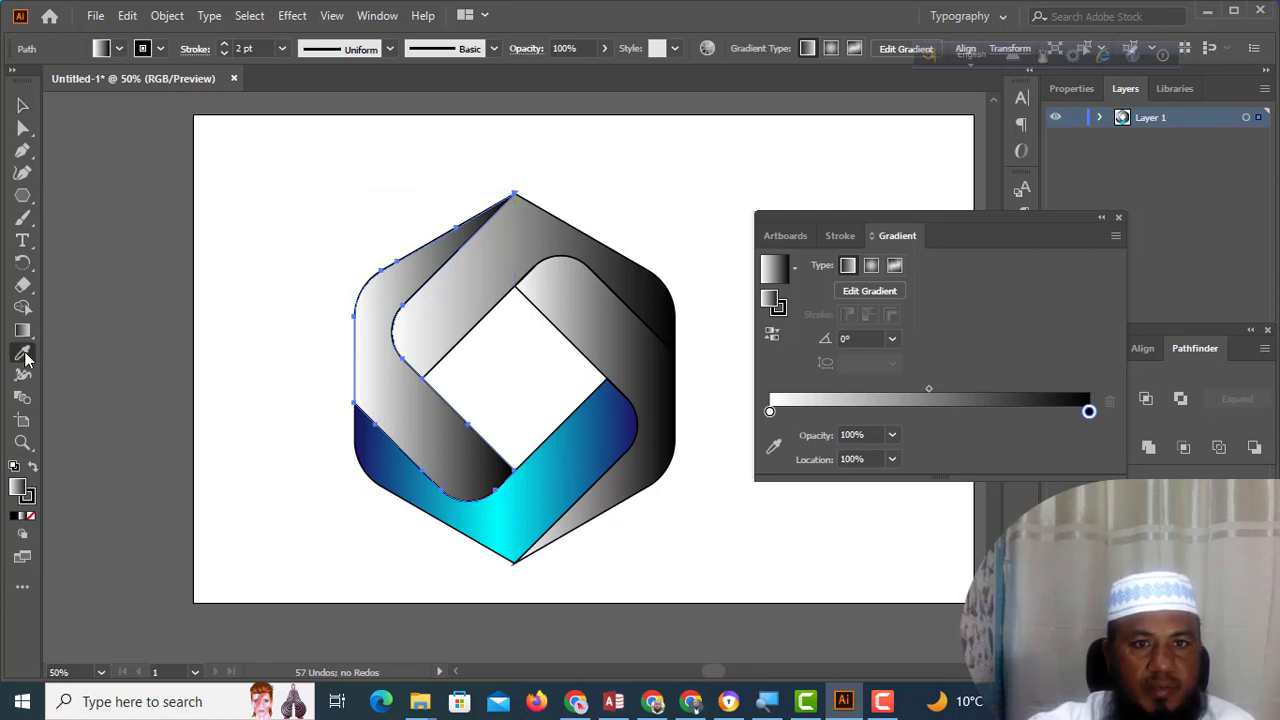
pyautogui.click(530, 486)
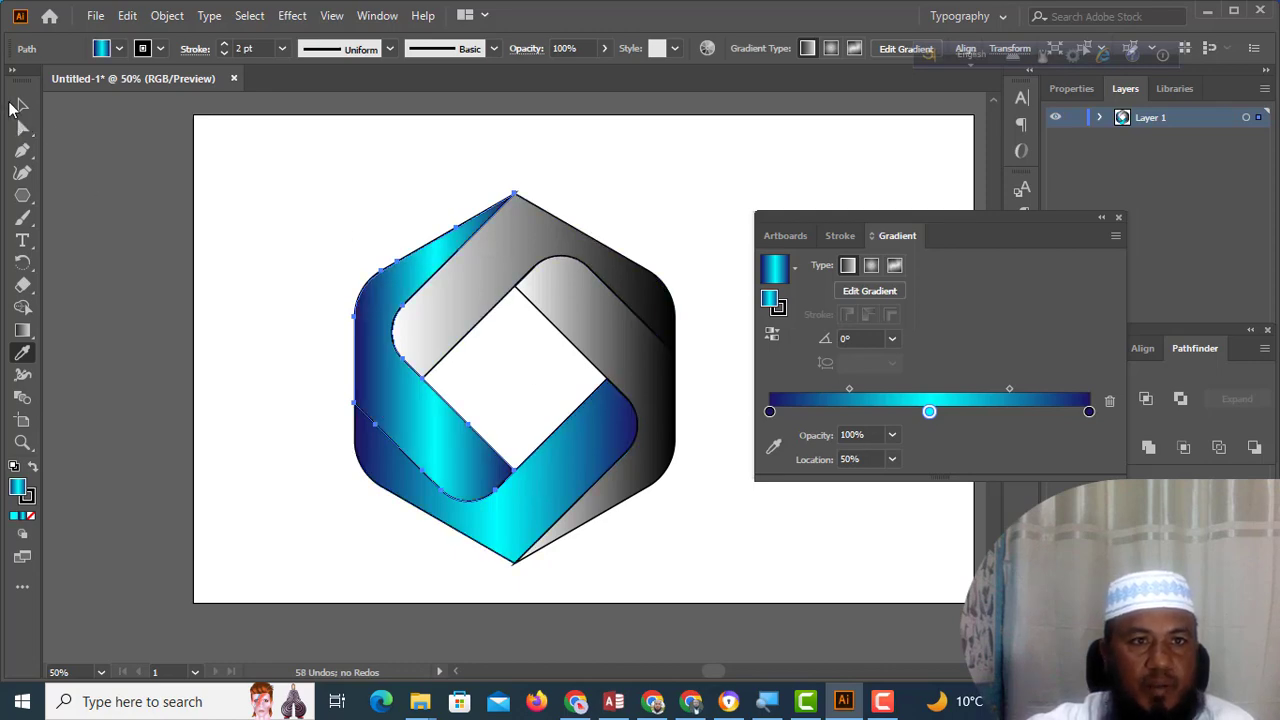
pyautogui.click(23, 107)
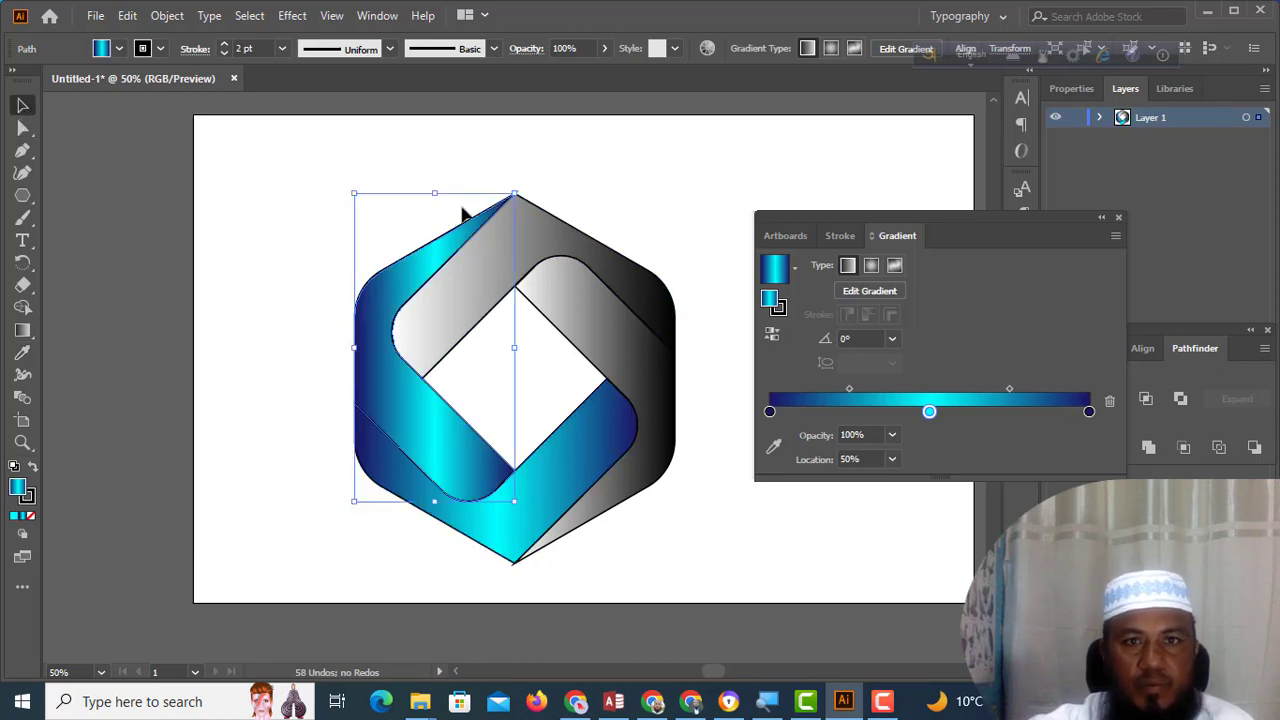
# Step: Isolate the top band and sample the left band's navy-cyan-navy gradient onto it with the Eyedropper
pyautogui.doubleClick(545, 240)
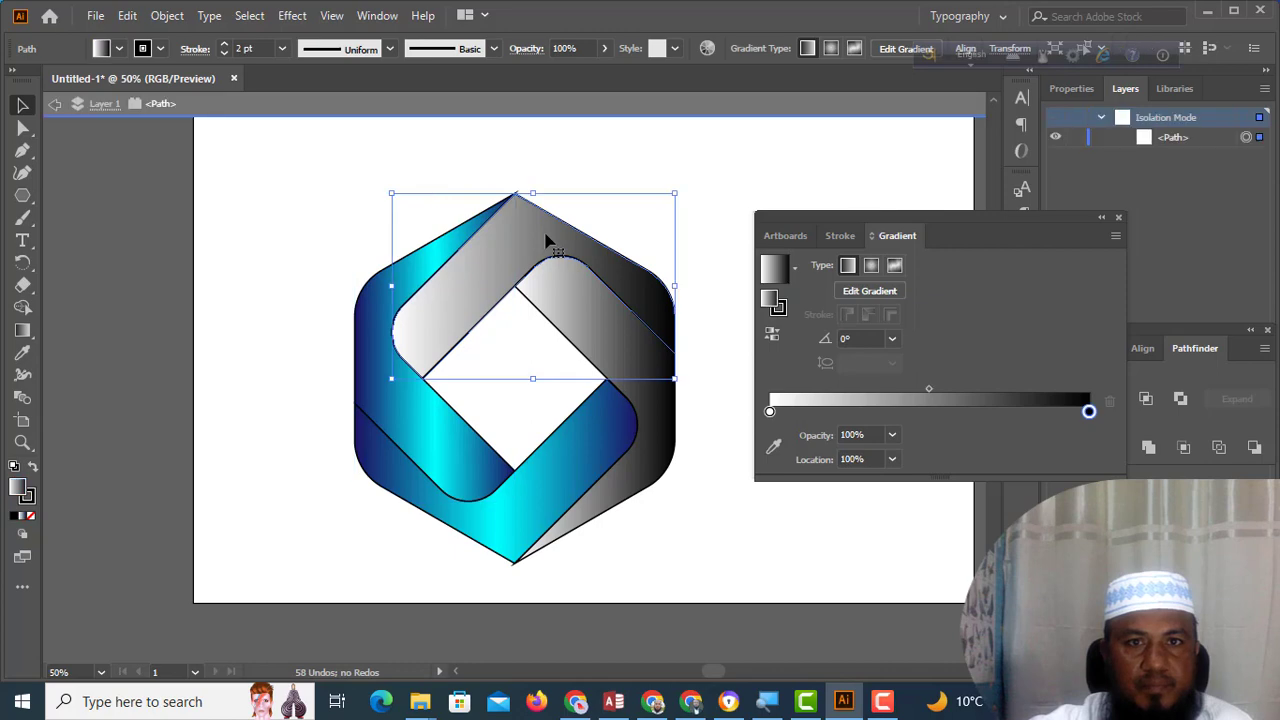
pyautogui.click(24, 356)
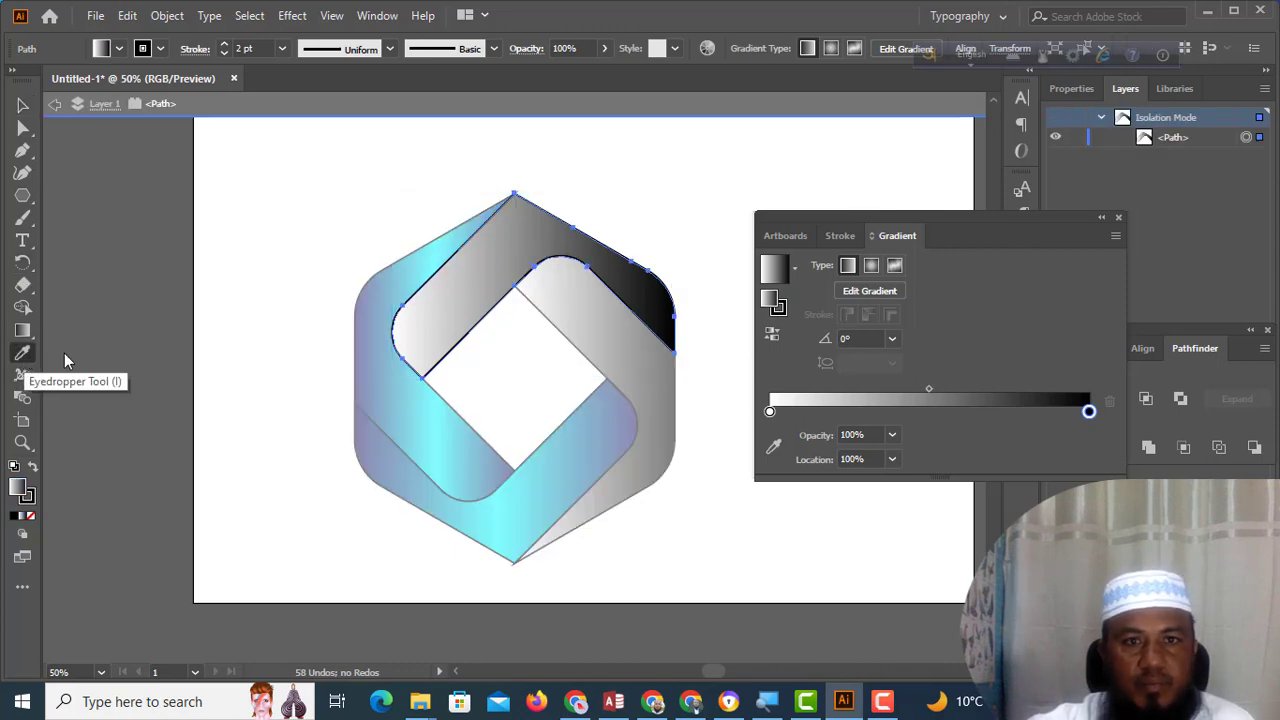
pyautogui.click(418, 402)
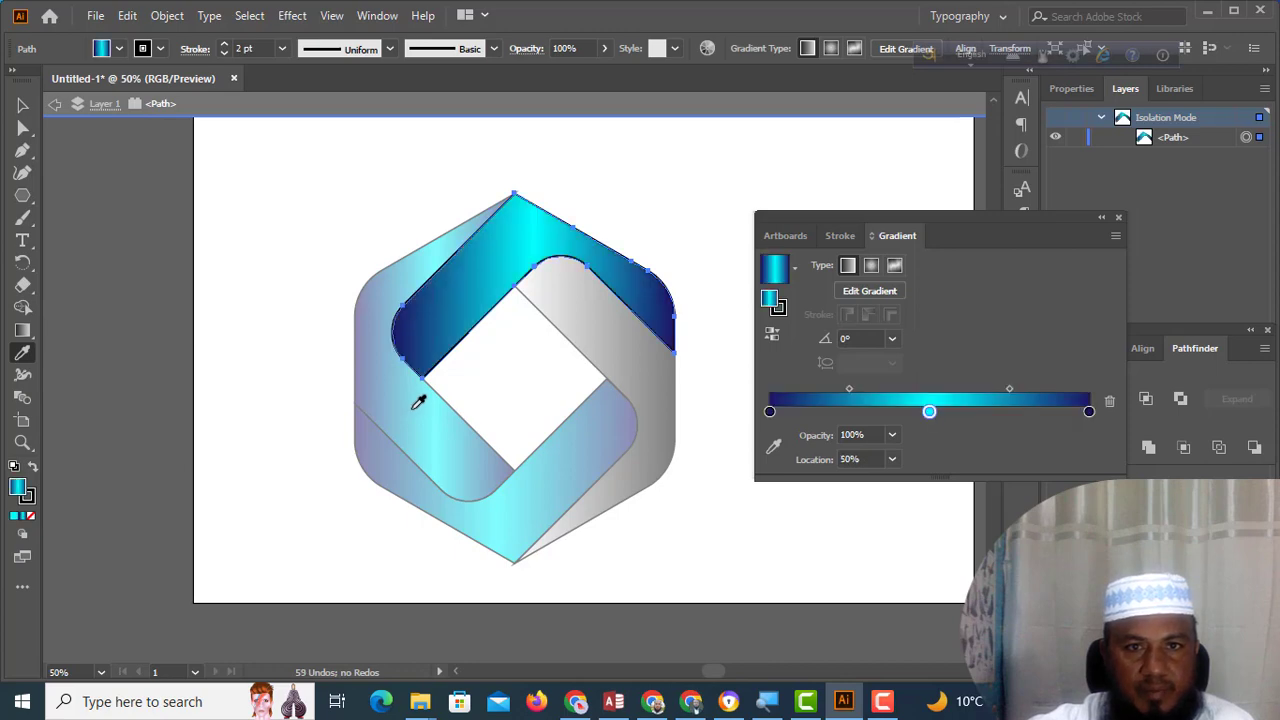
pyautogui.click(24, 107)
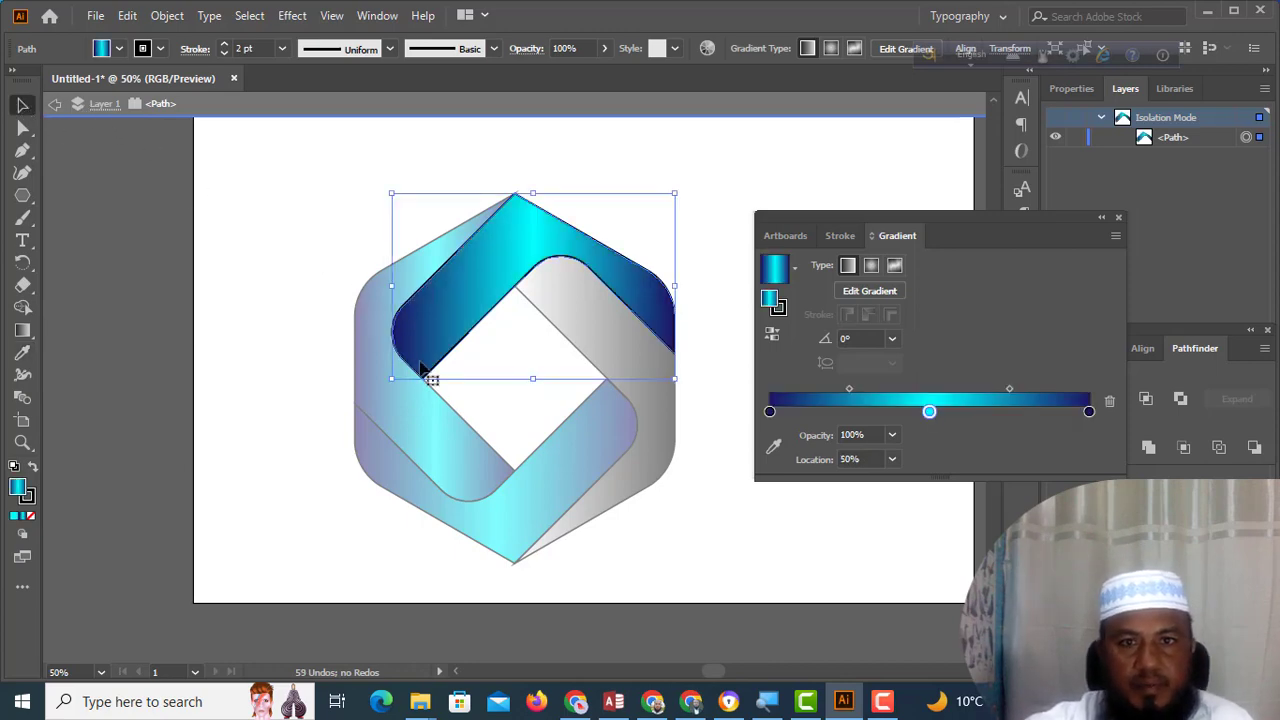
# Step: Leave isolation mode and copy the left band's navy-cyan-navy gradient onto the right band with the Eyedropper
pyautogui.doubleClick(639, 403)
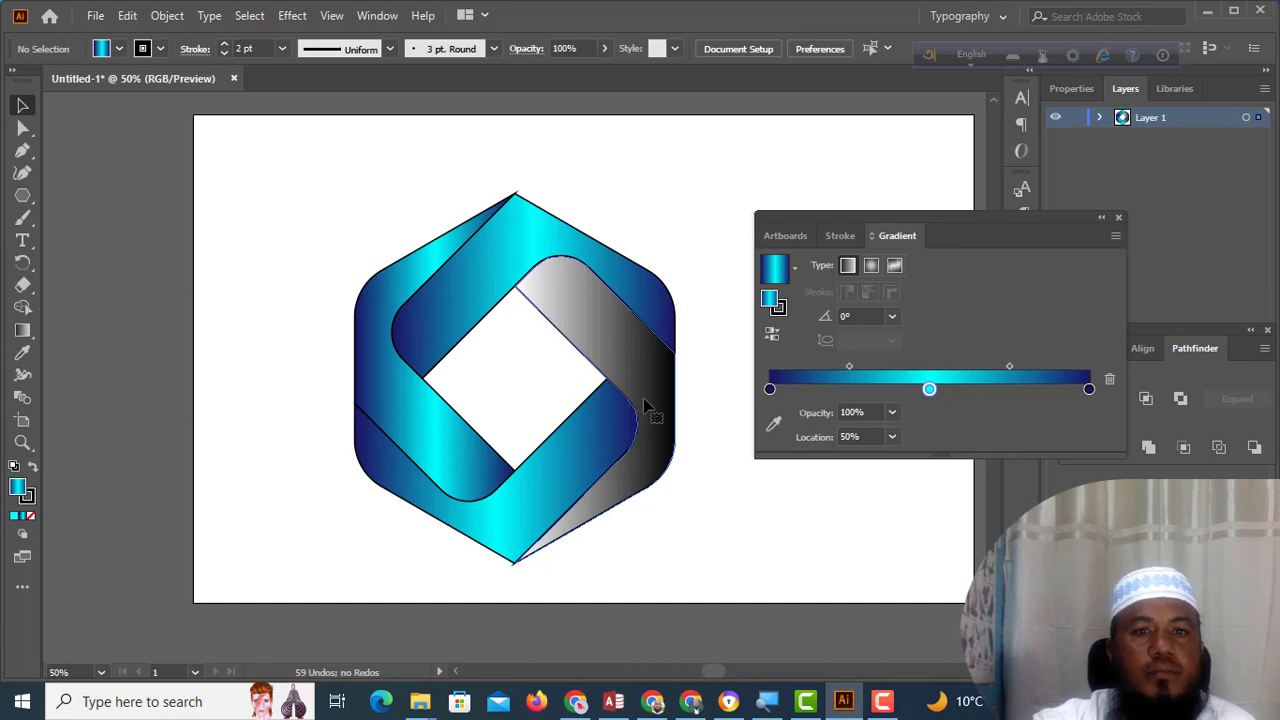
pyautogui.click(645, 405)
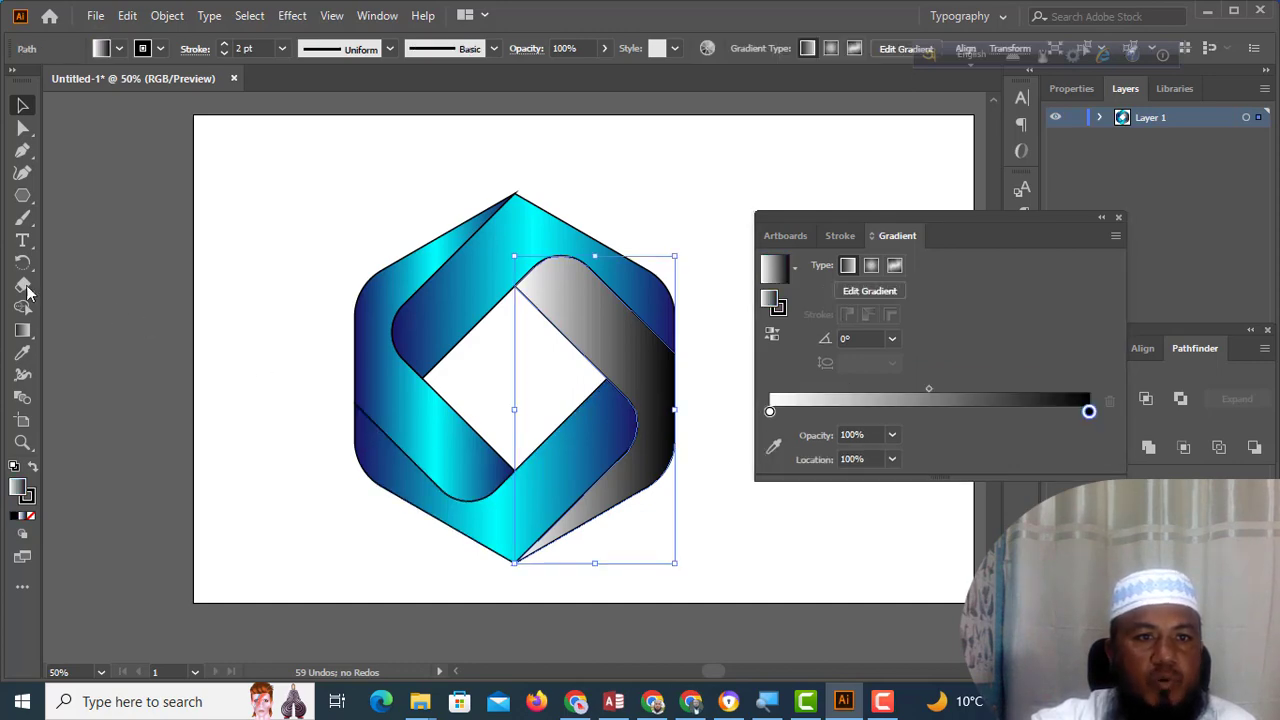
pyautogui.click(22, 353)
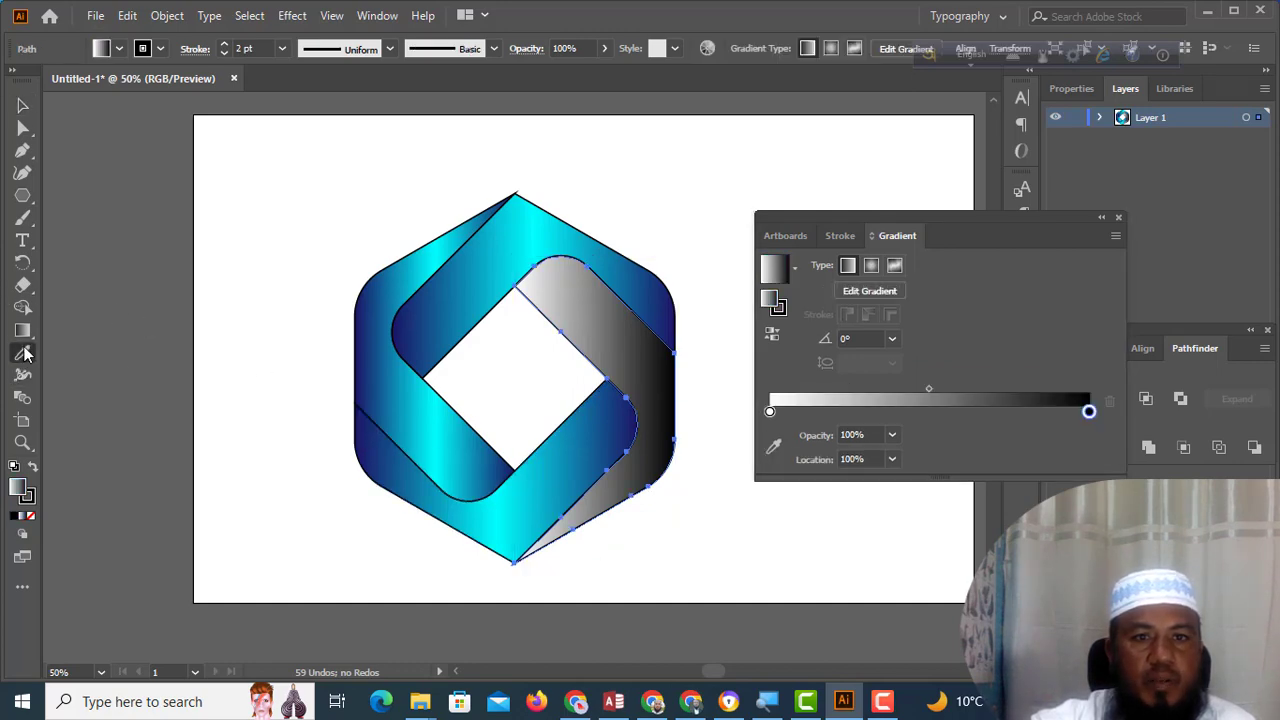
pyautogui.click(426, 408)
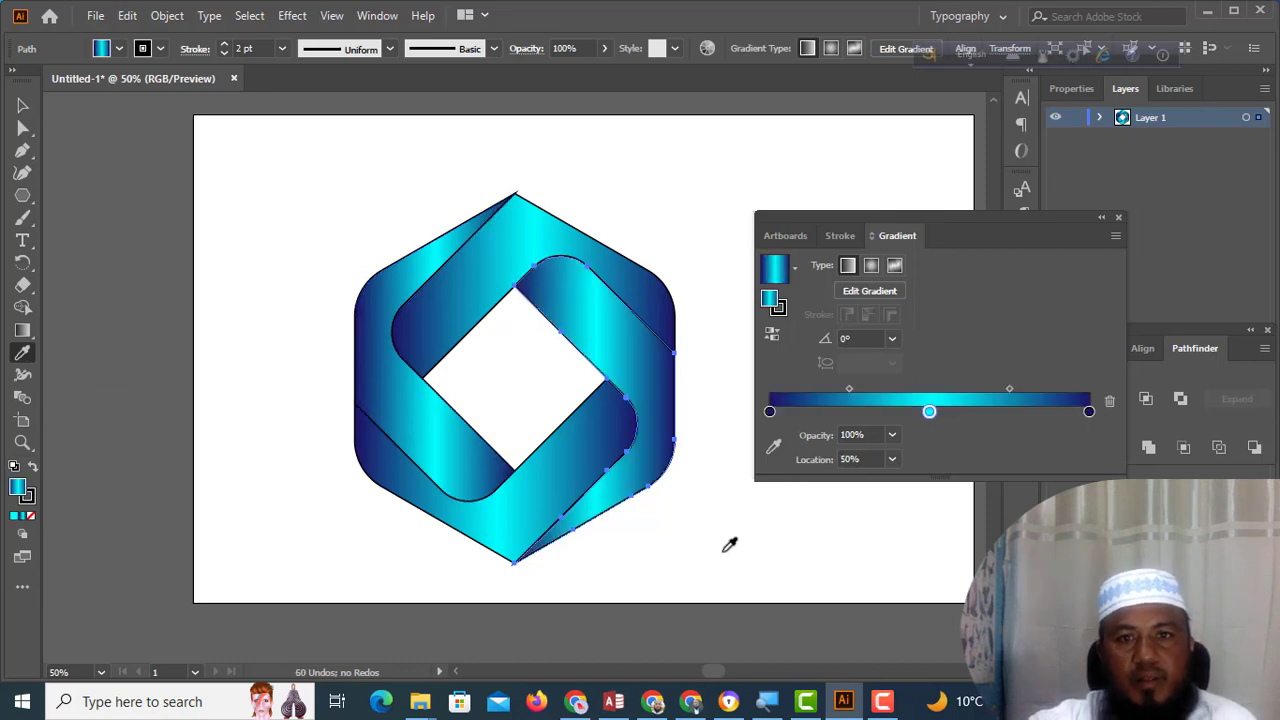
pyautogui.click(23, 106)
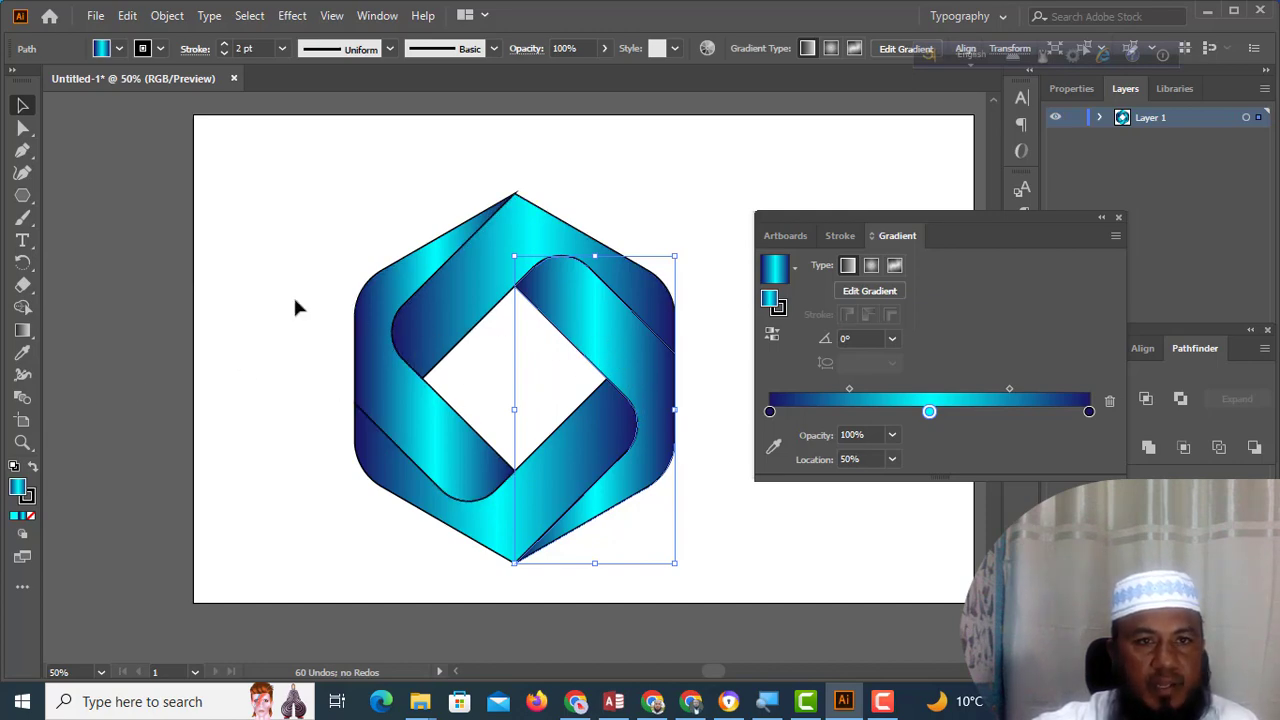
# Step: Redraw the right band's gradient diagonally with the Gradient tool, at an angle of about 134°
pyautogui.click(22, 333)
pyautogui.click(594, 409)
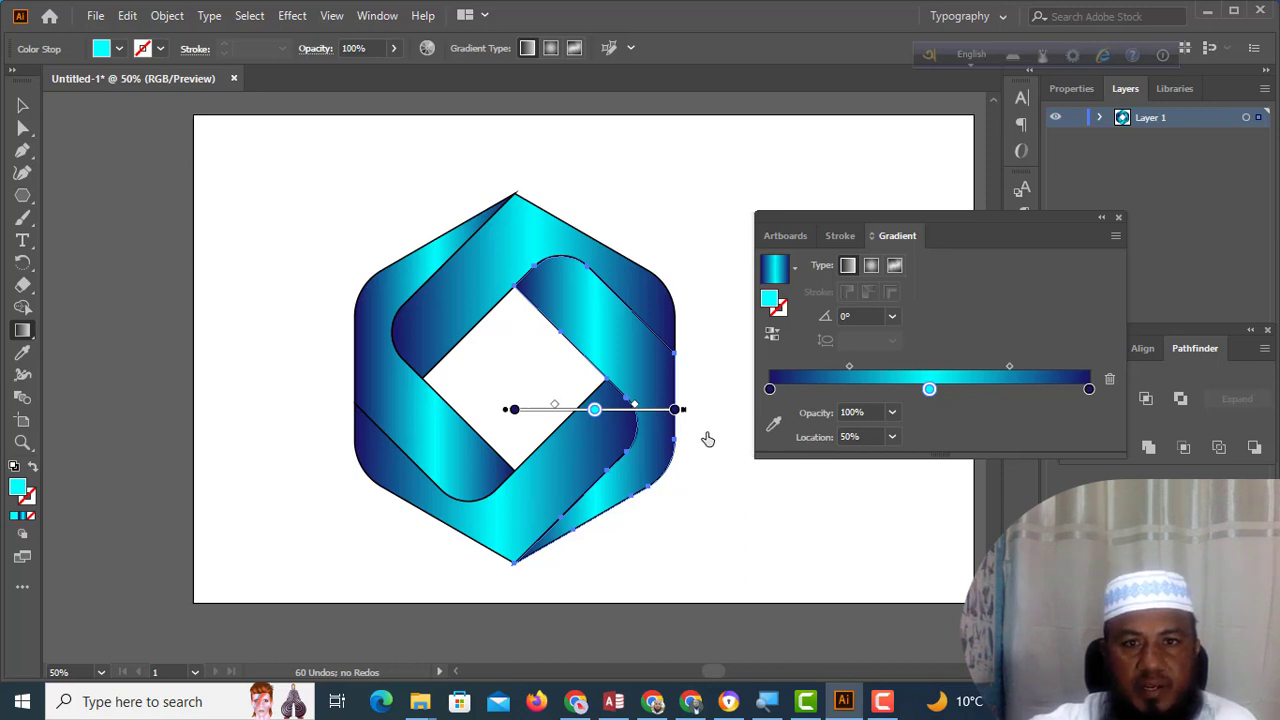
pyautogui.moveTo(707, 439)
pyautogui.mouseDown()
pyautogui.moveTo(534, 253)
pyautogui.moveTo(540, 267)
pyautogui.mouseUp()
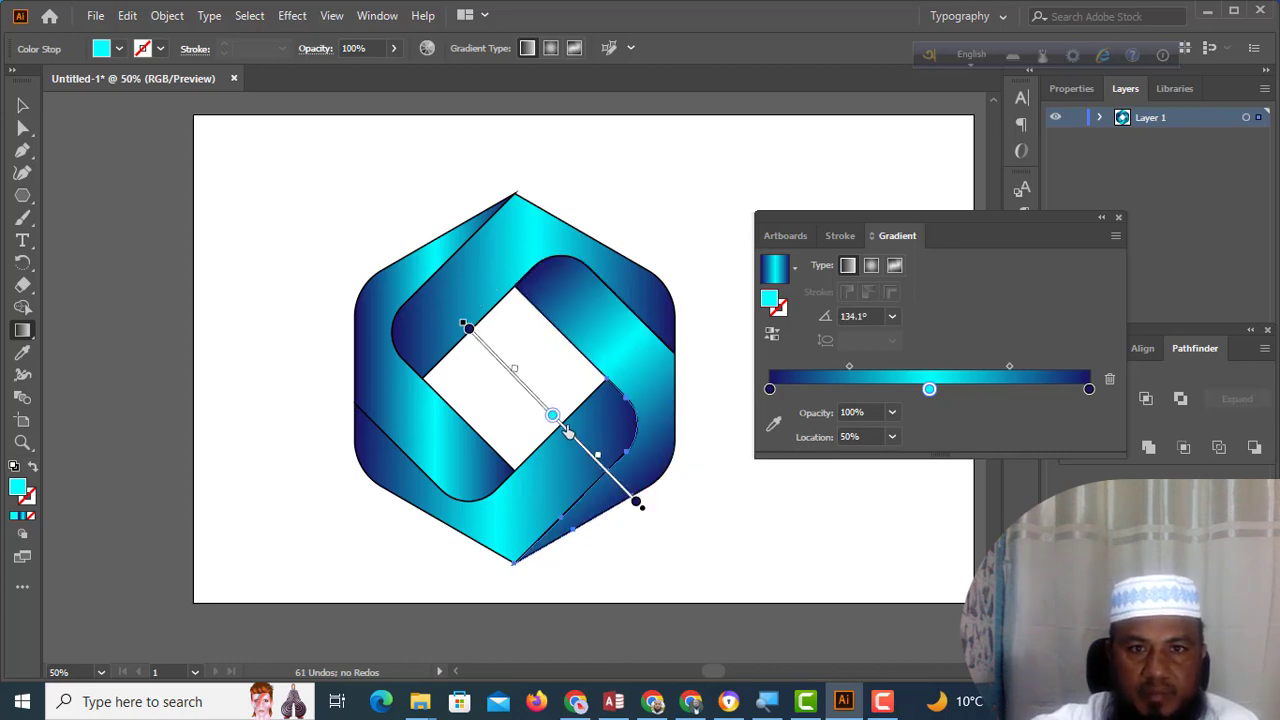
pyautogui.click(24, 105)
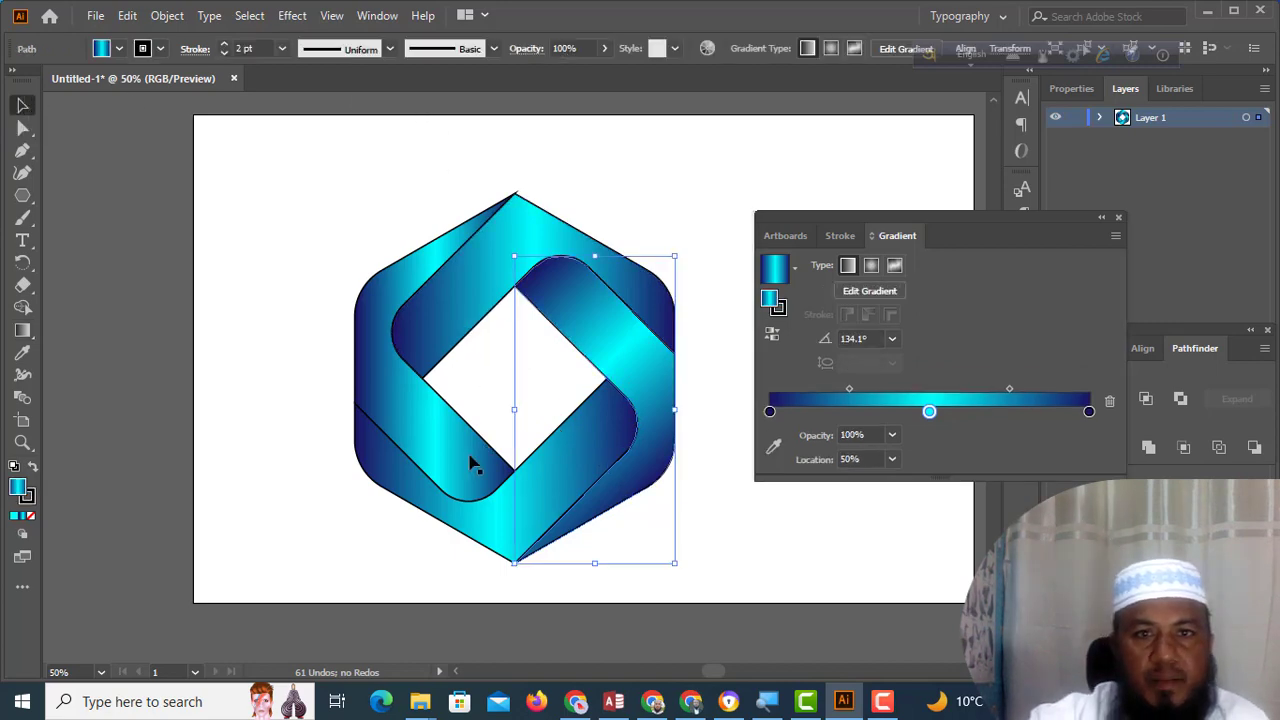
# Step: Redraw the top band's gradient diagonally from upper right to lower left, at an angle of about -135°
pyautogui.click(477, 292)
pyautogui.click(477, 292)
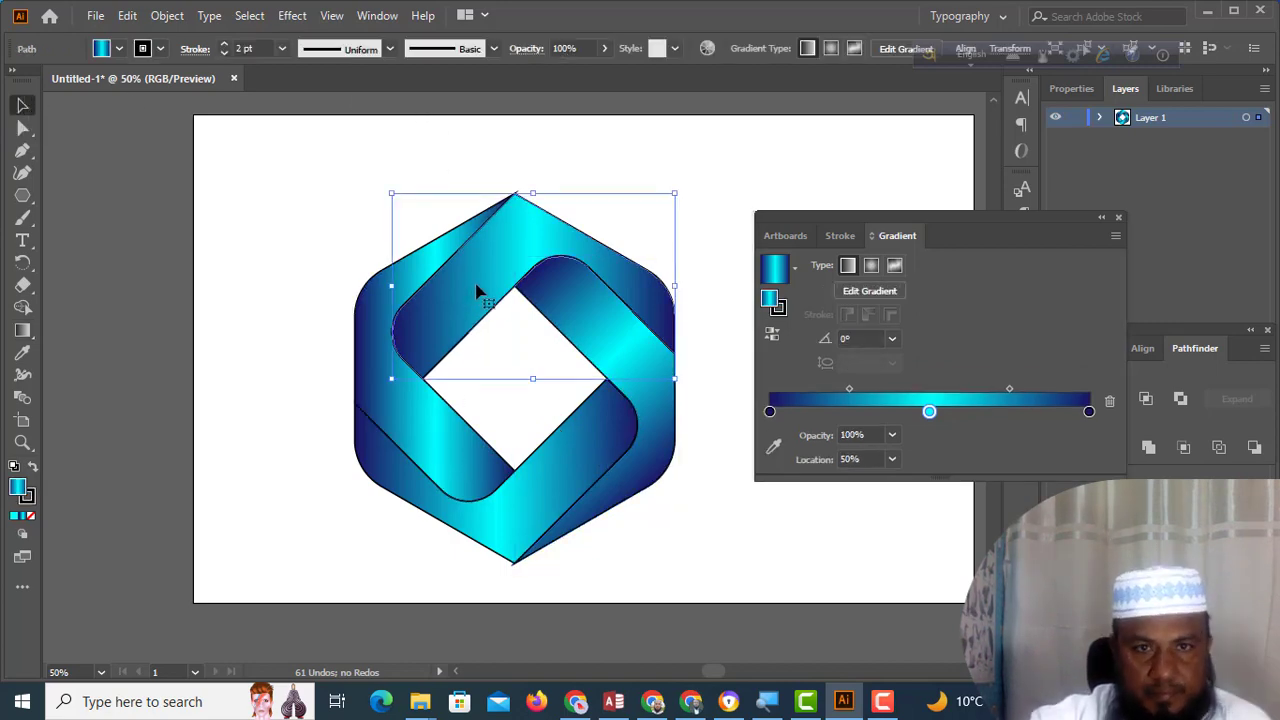
pyautogui.click(22, 335)
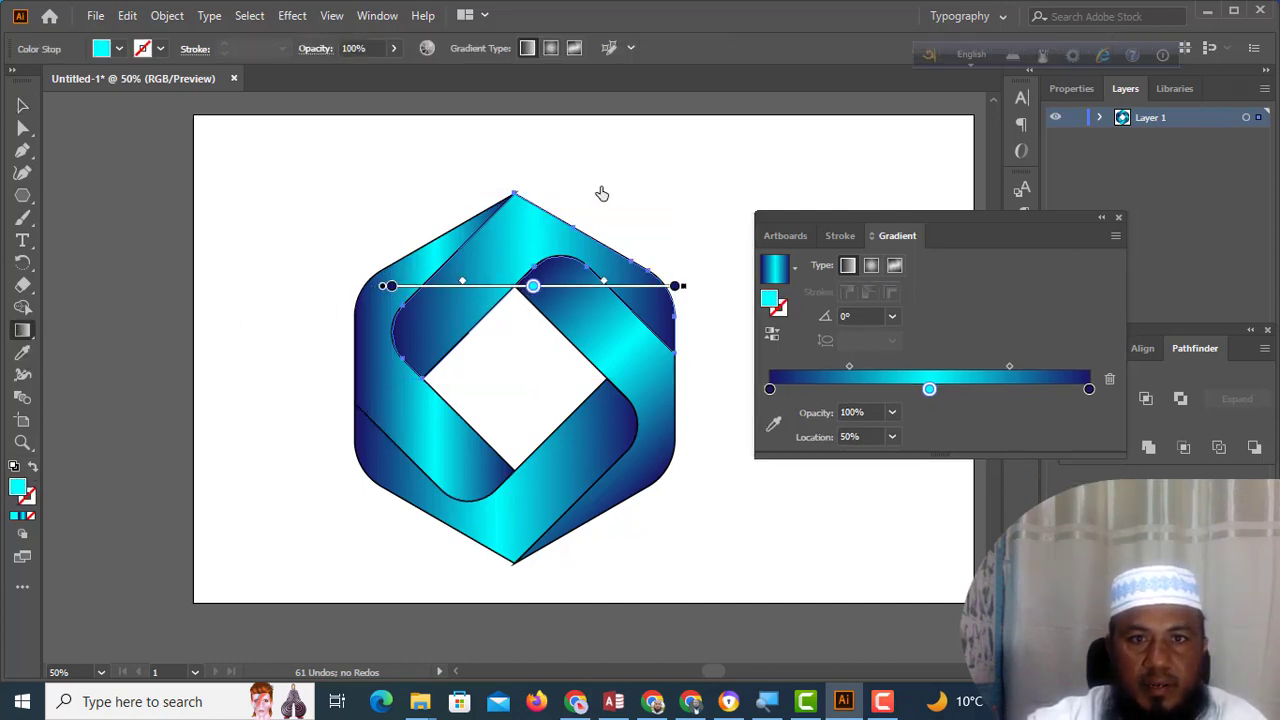
pyautogui.moveTo(624, 142); pyautogui.dragTo(362, 401)
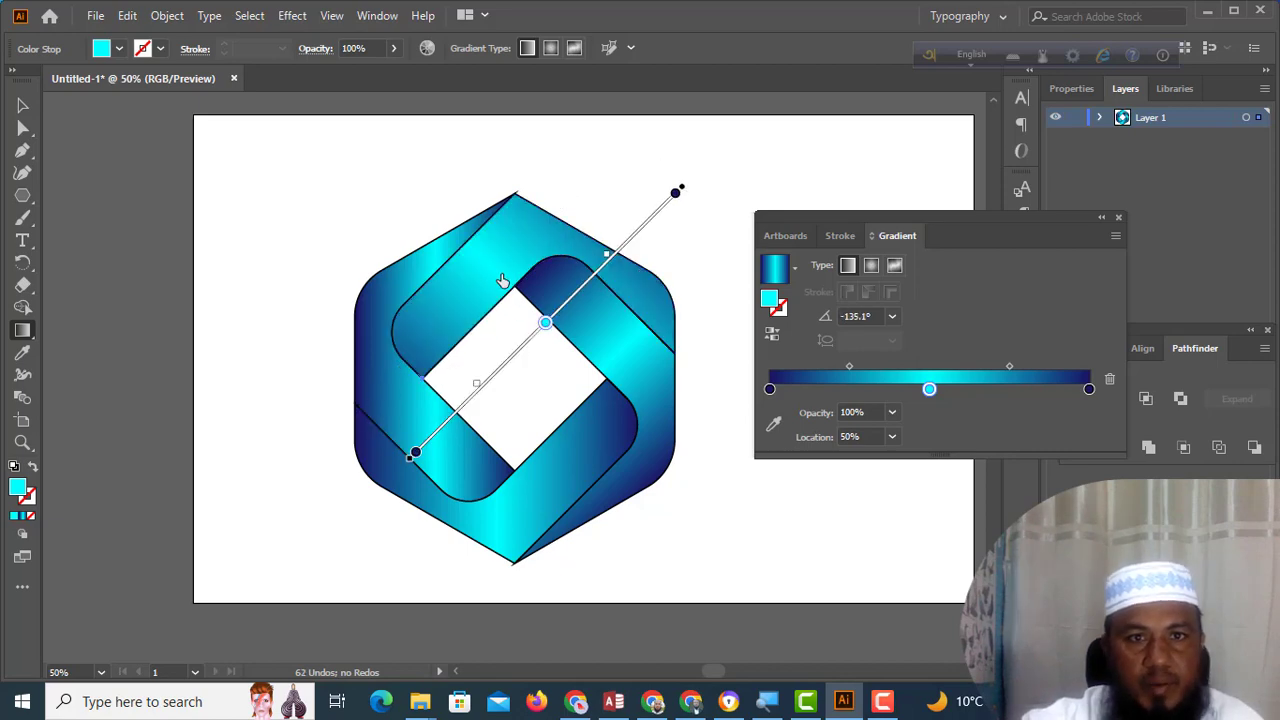
pyautogui.click(21, 106)
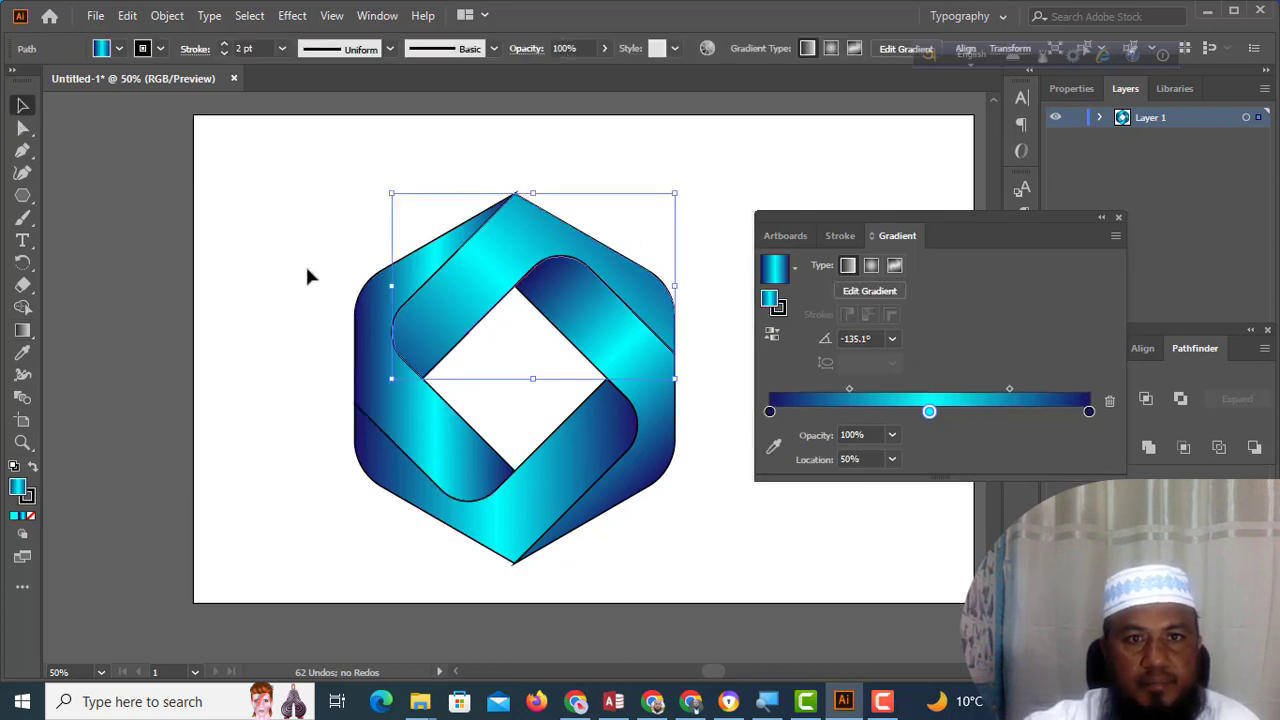
# Step: Redraw the left band's gradient diagonally from upper left to lower right, at an angle of about -40°
pyautogui.click(390, 415)
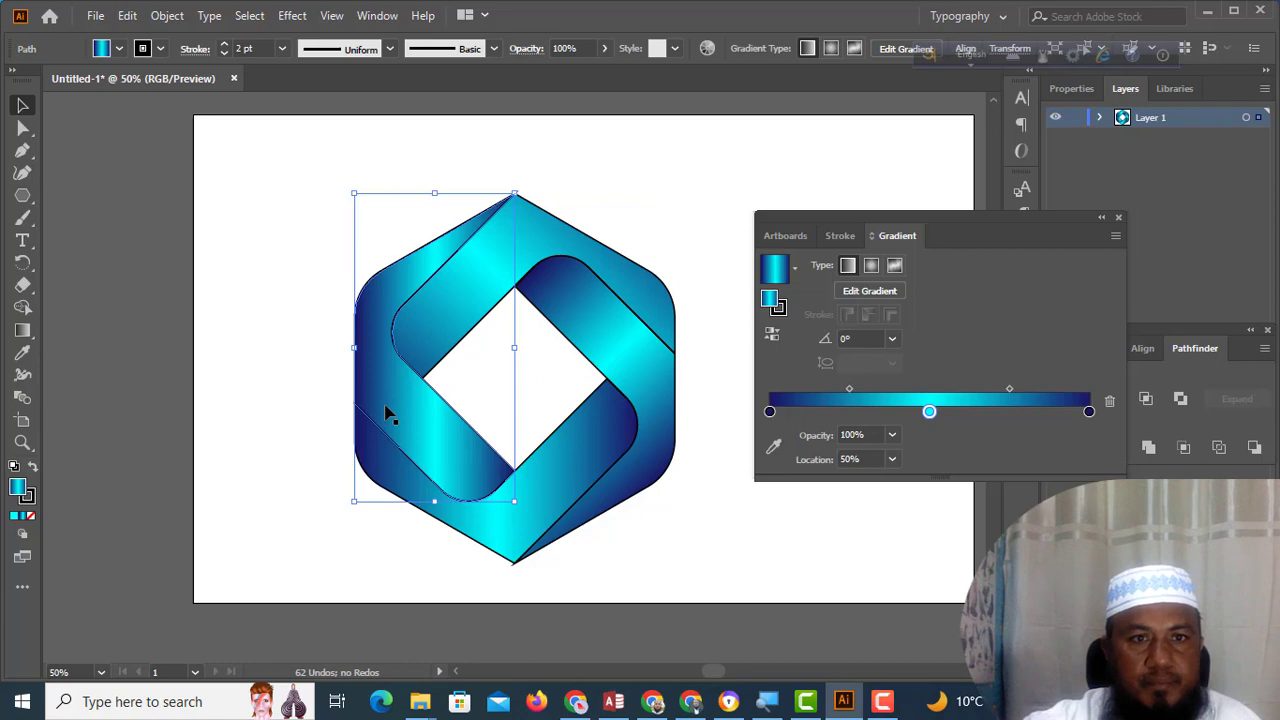
pyautogui.click(22, 332)
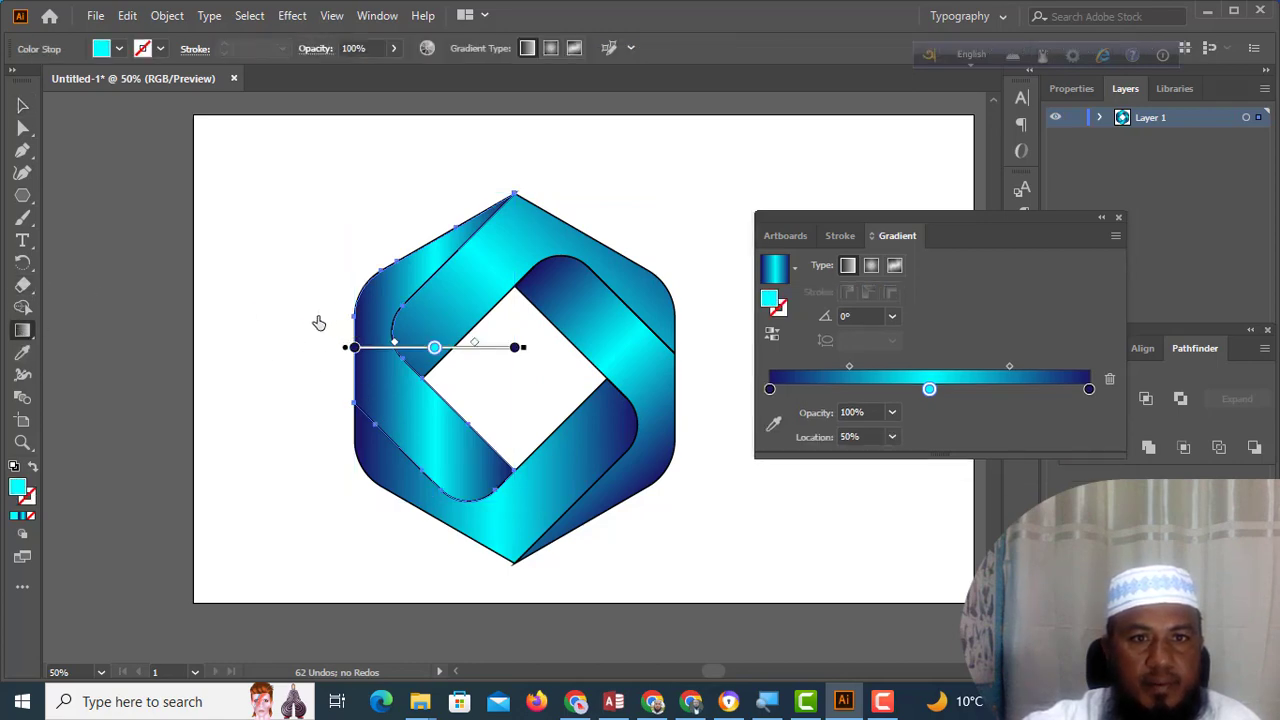
pyautogui.moveTo(306, 318)
pyautogui.mouseDown()
pyautogui.moveTo(434, 443)
pyautogui.moveTo(509, 491)
pyautogui.mouseUp()
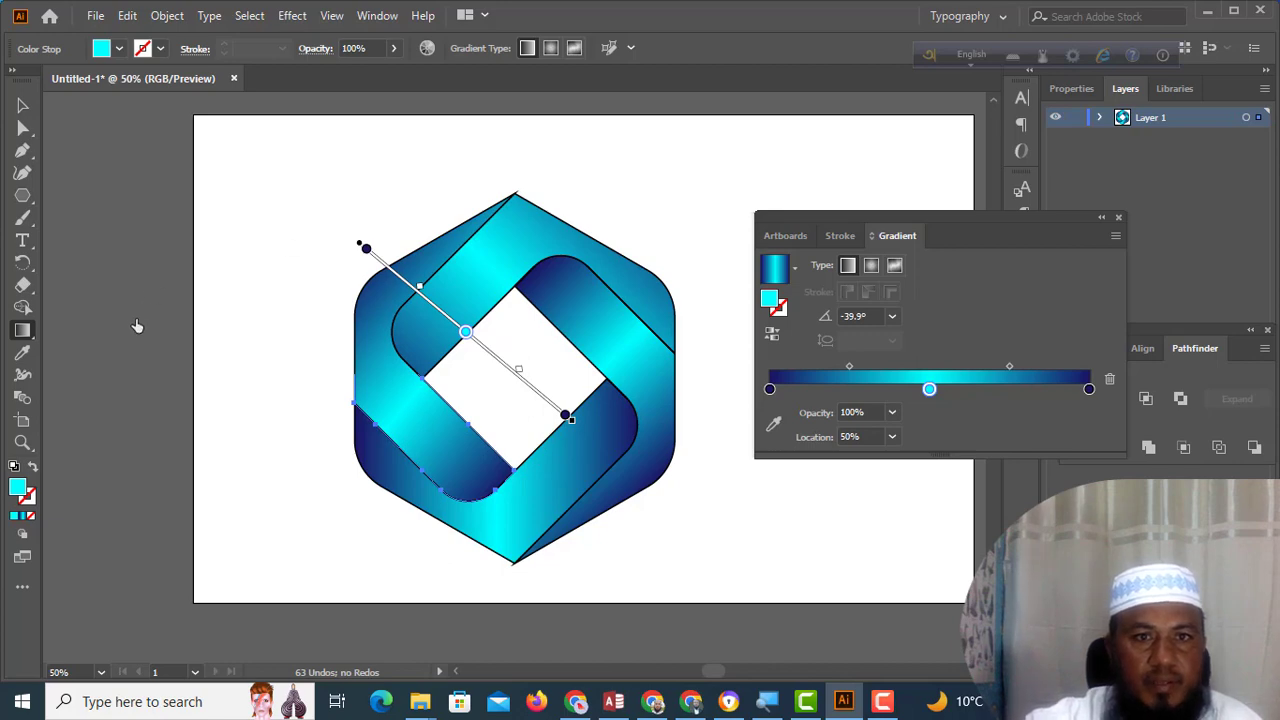
pyautogui.click(20, 103)
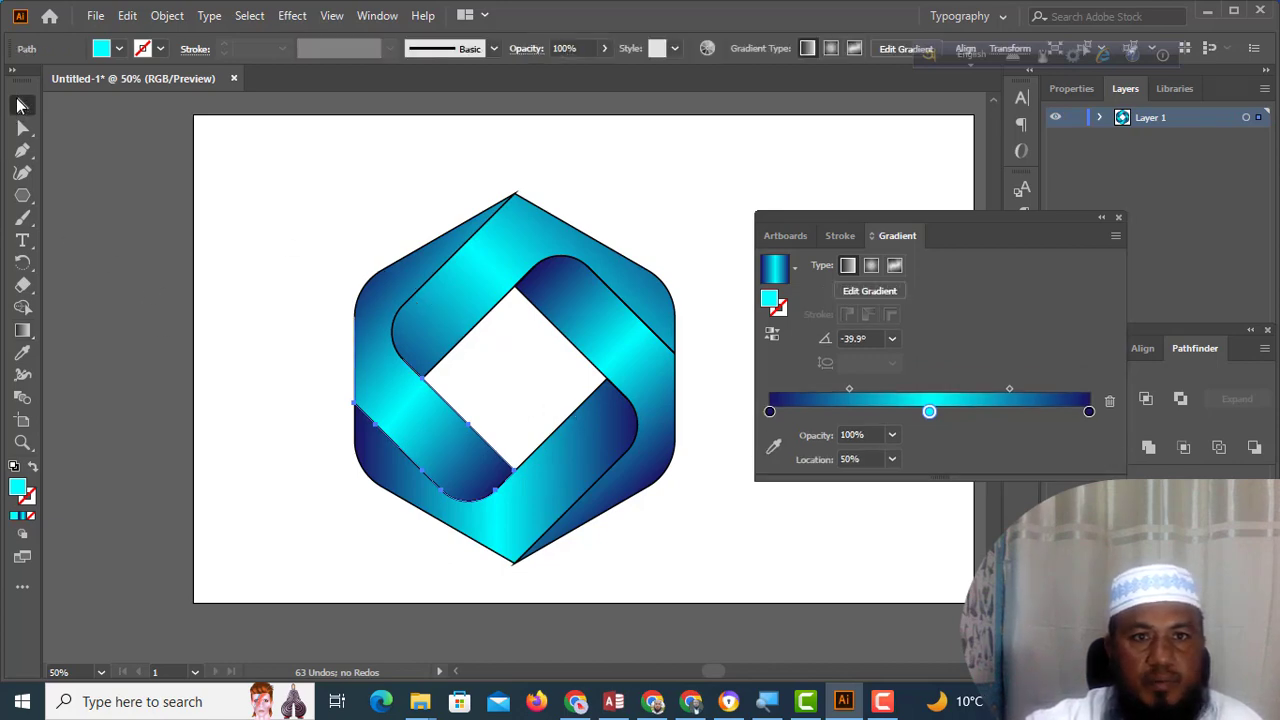
# Step: Redraw the lower band's gradient diagonally from lower left to upper right at about 43°, and close the gradient settings
pyautogui.click(351, 472)
pyautogui.click(533, 550)
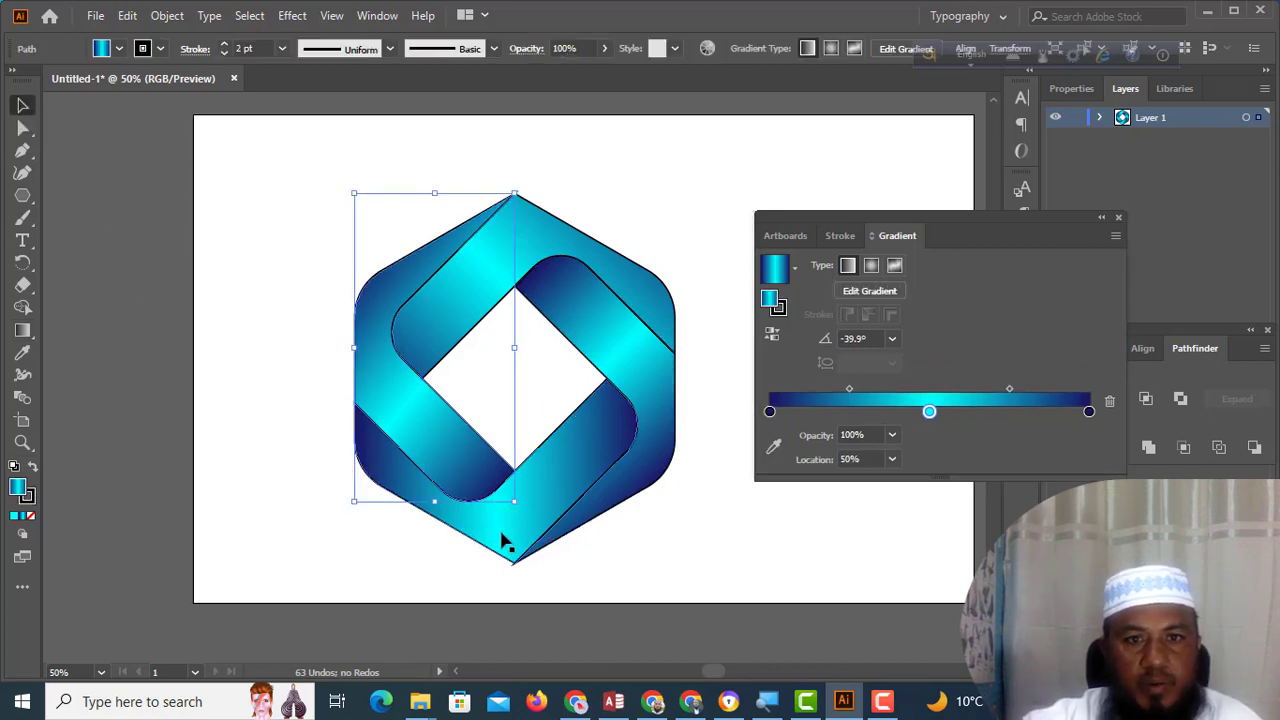
pyautogui.click(24, 332)
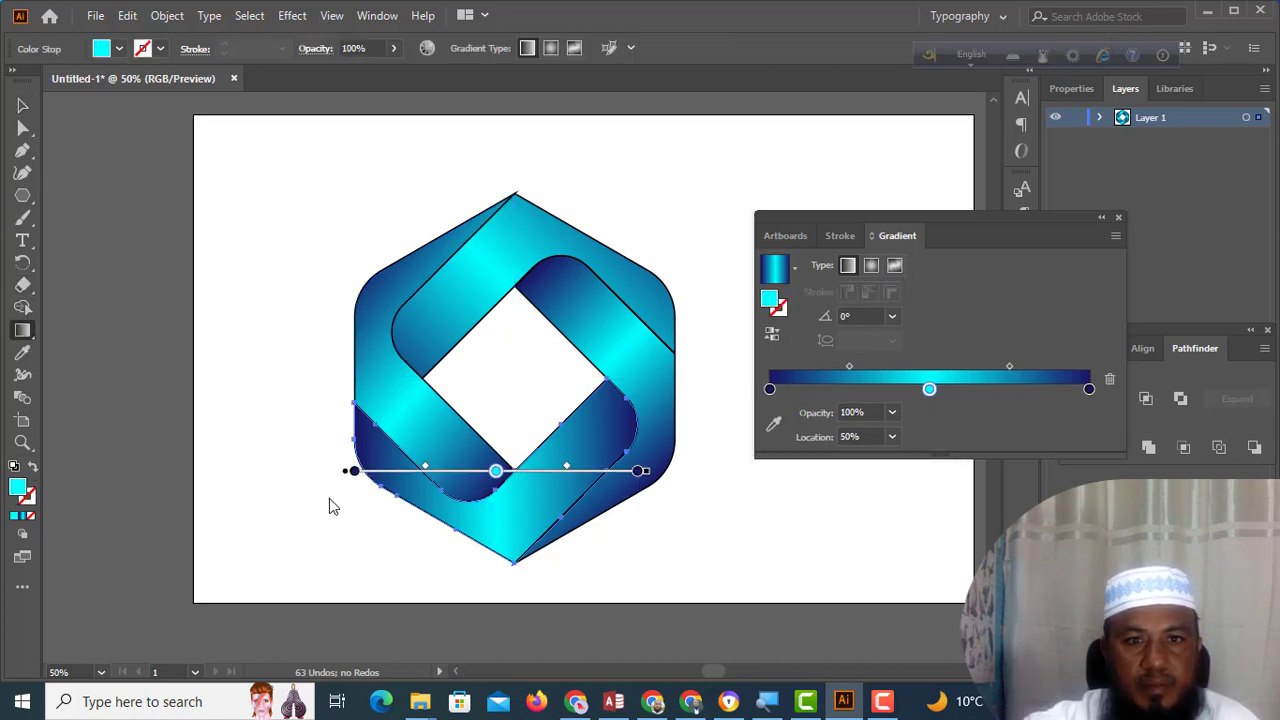
pyautogui.moveTo(438, 579)
pyautogui.mouseDown()
pyautogui.moveTo(643, 406)
pyautogui.moveTo(638, 394)
pyautogui.mouseUp()
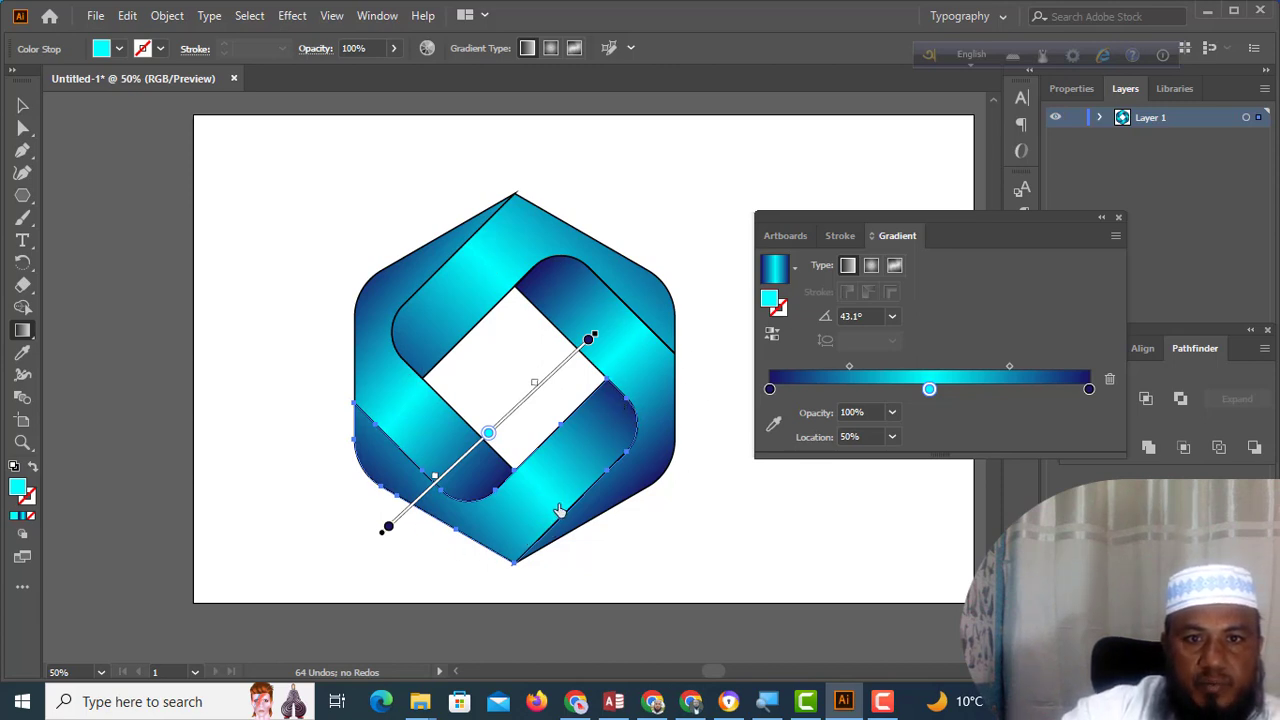
pyautogui.click(24, 108)
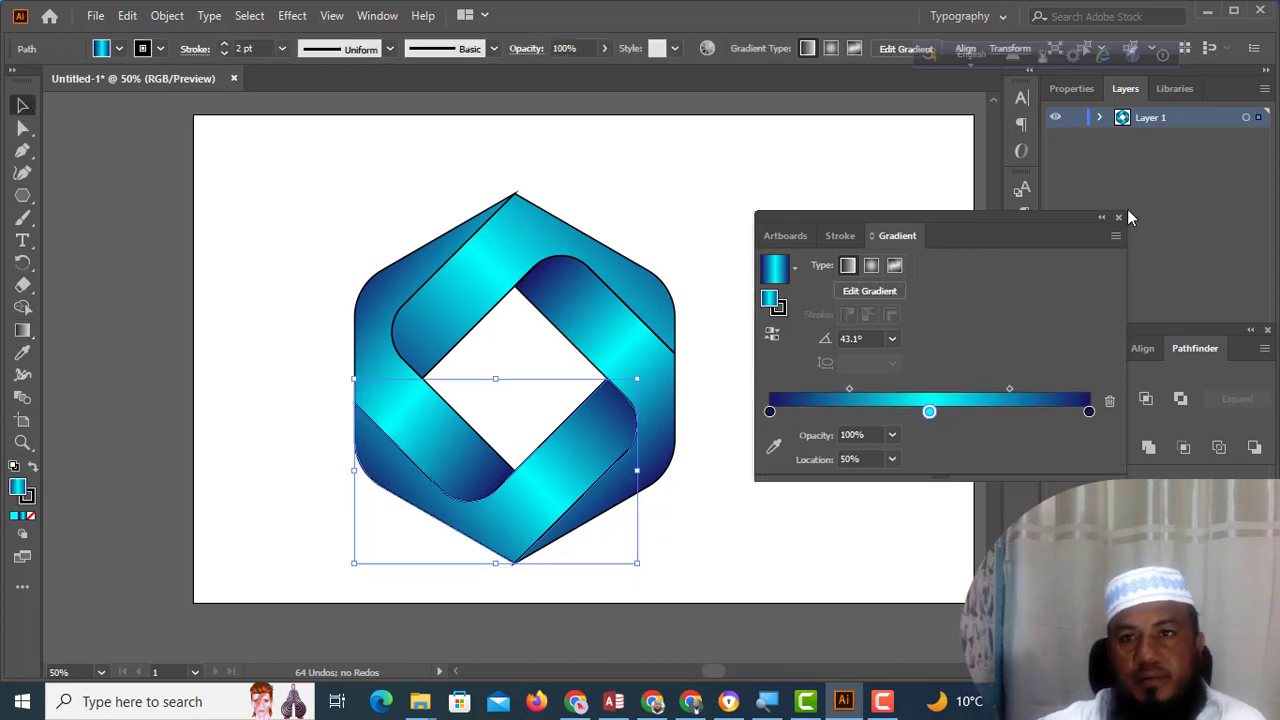
pyautogui.click(1102, 219)
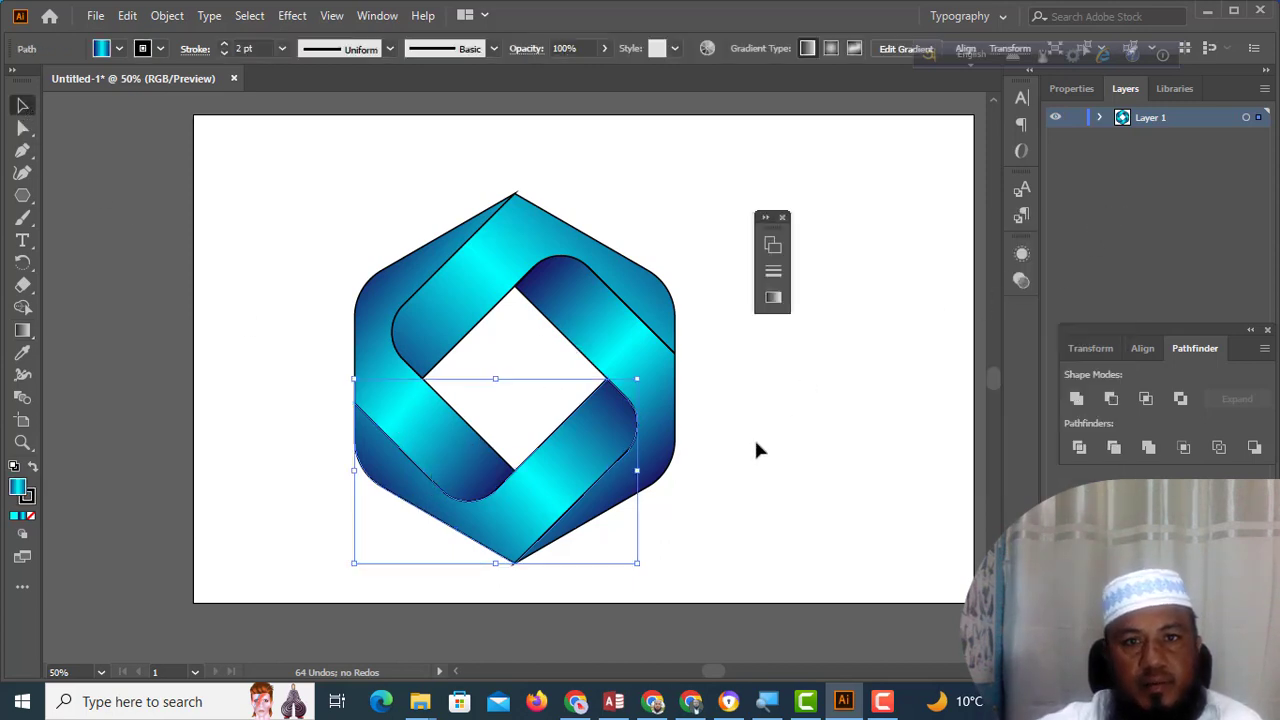
pyautogui.click(783, 219)
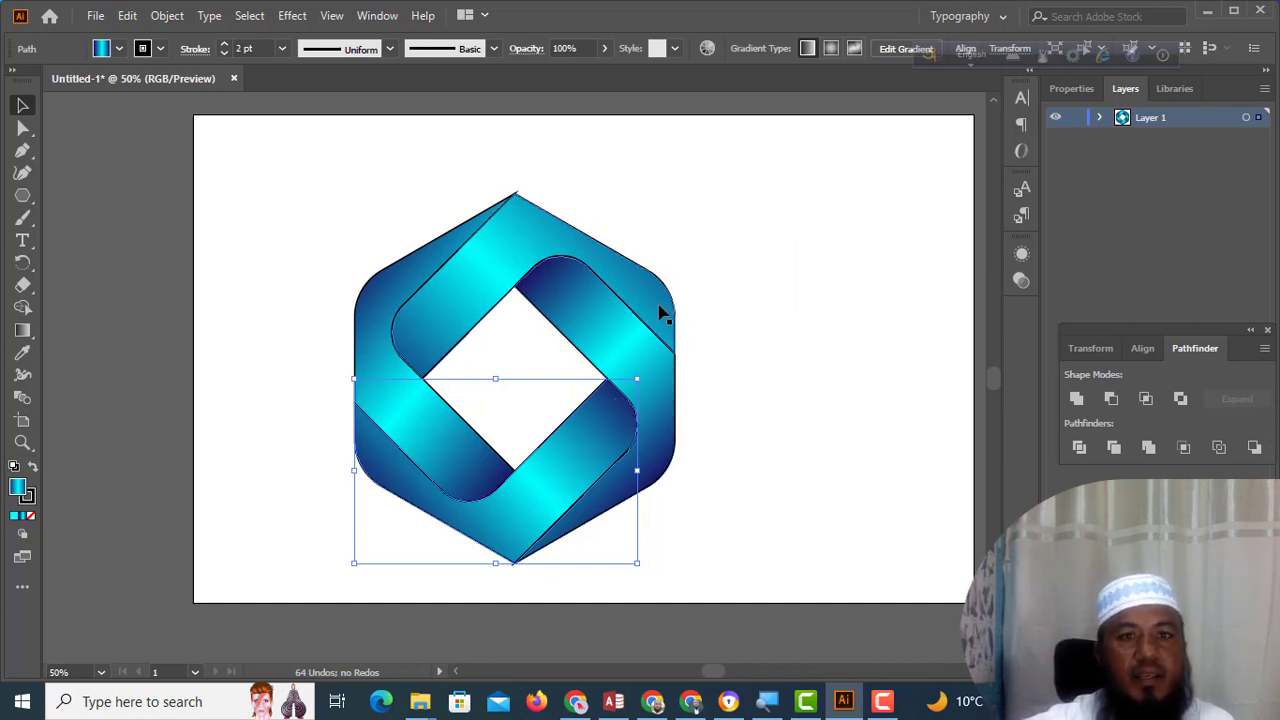
# Step: Remove the stroke from all four bands and group them into one object
pyautogui.moveTo(327, 180); pyautogui.dragTo(731, 551)
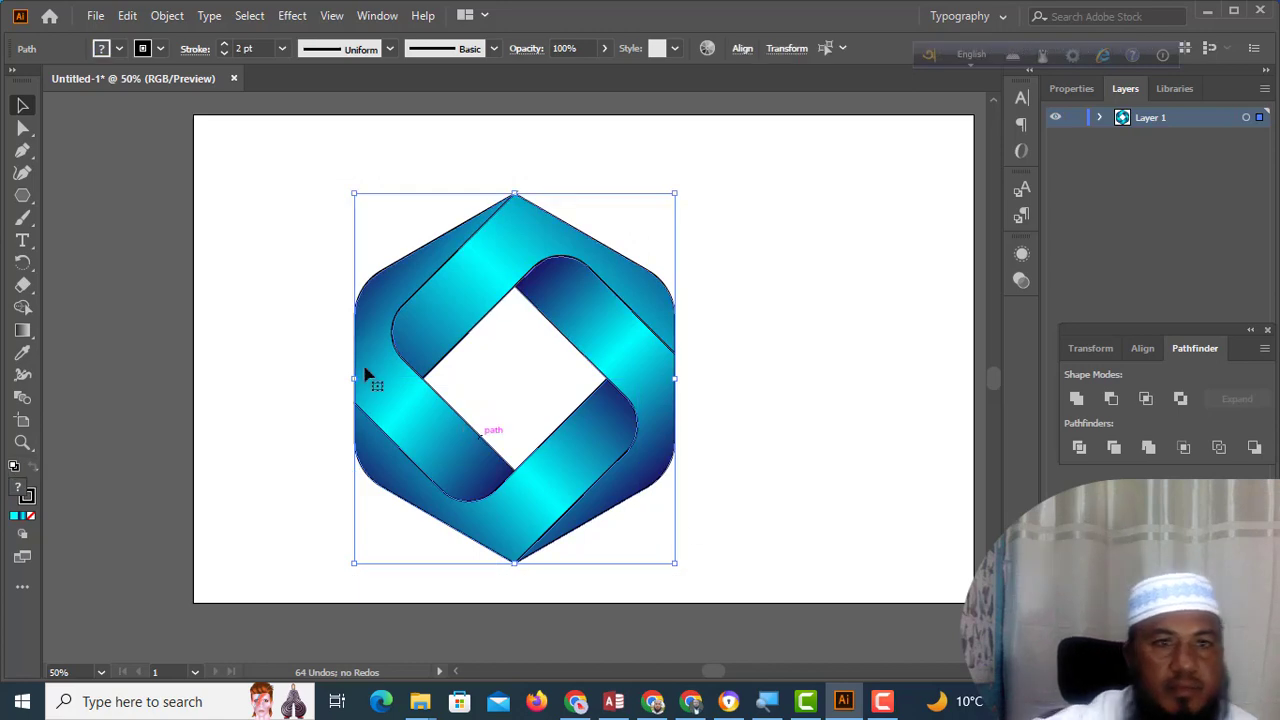
pyautogui.click(160, 51)
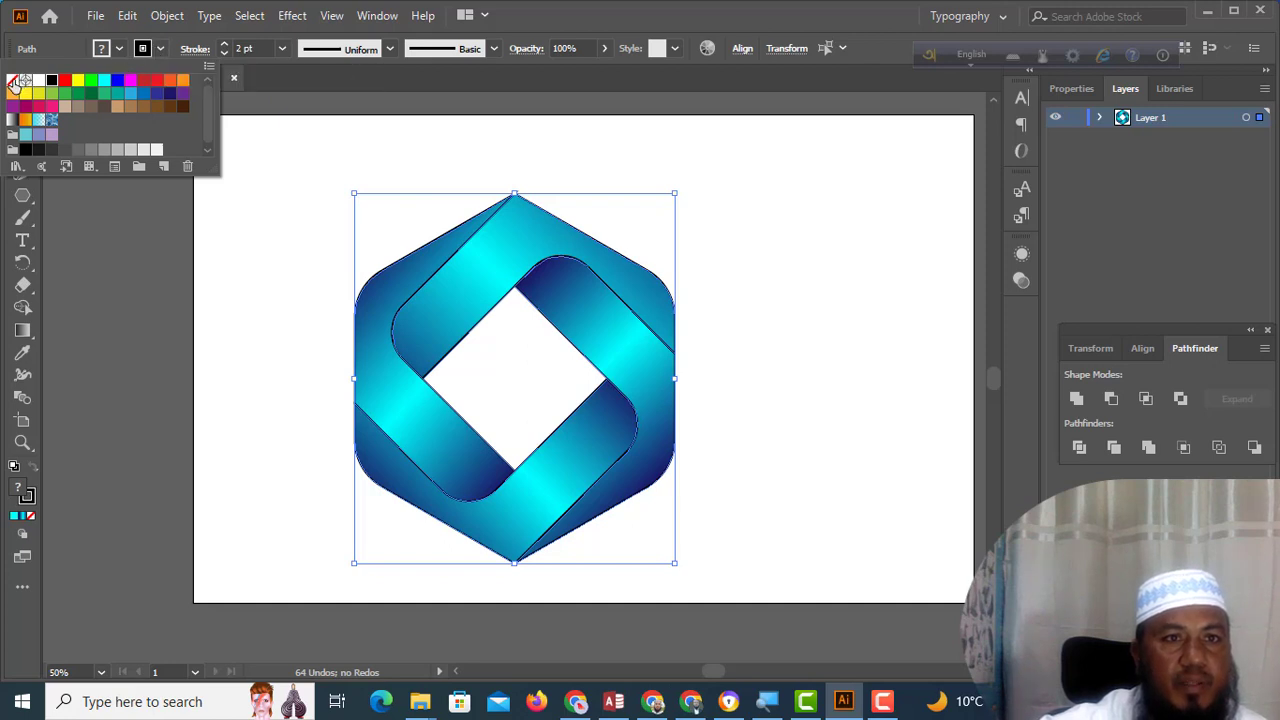
pyautogui.click(11, 81)
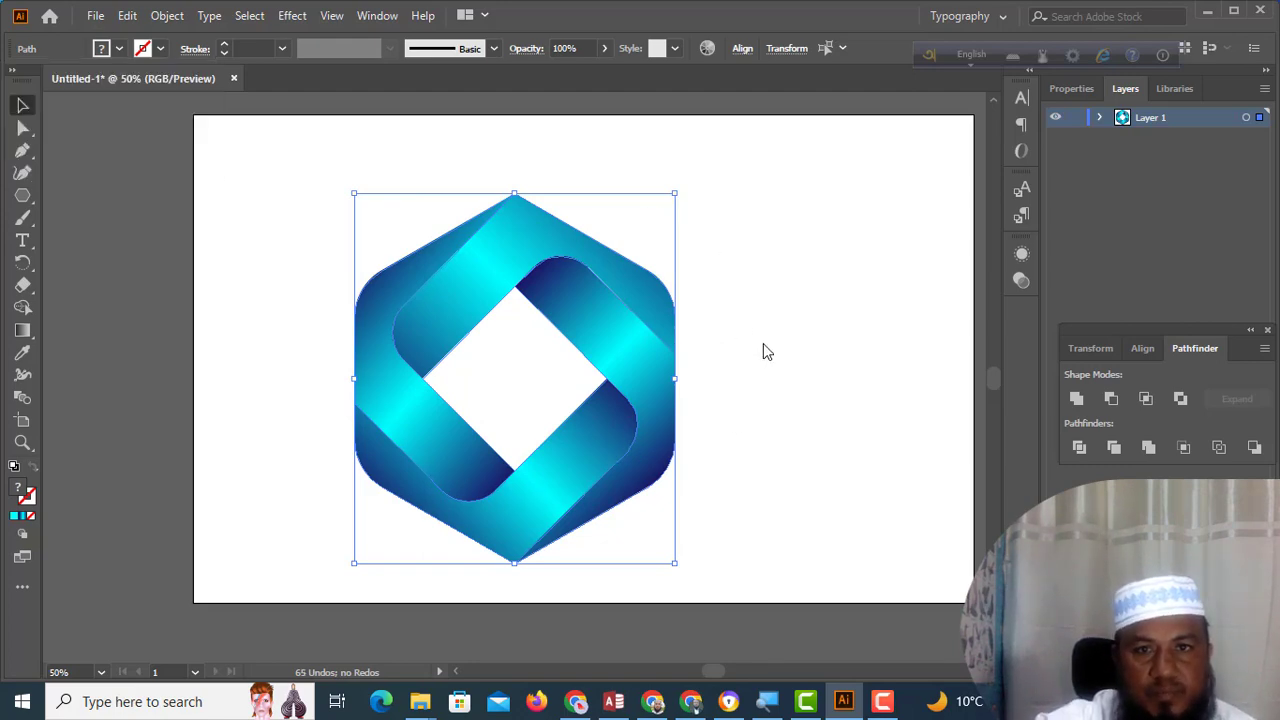
pyautogui.rightClick(627, 362)
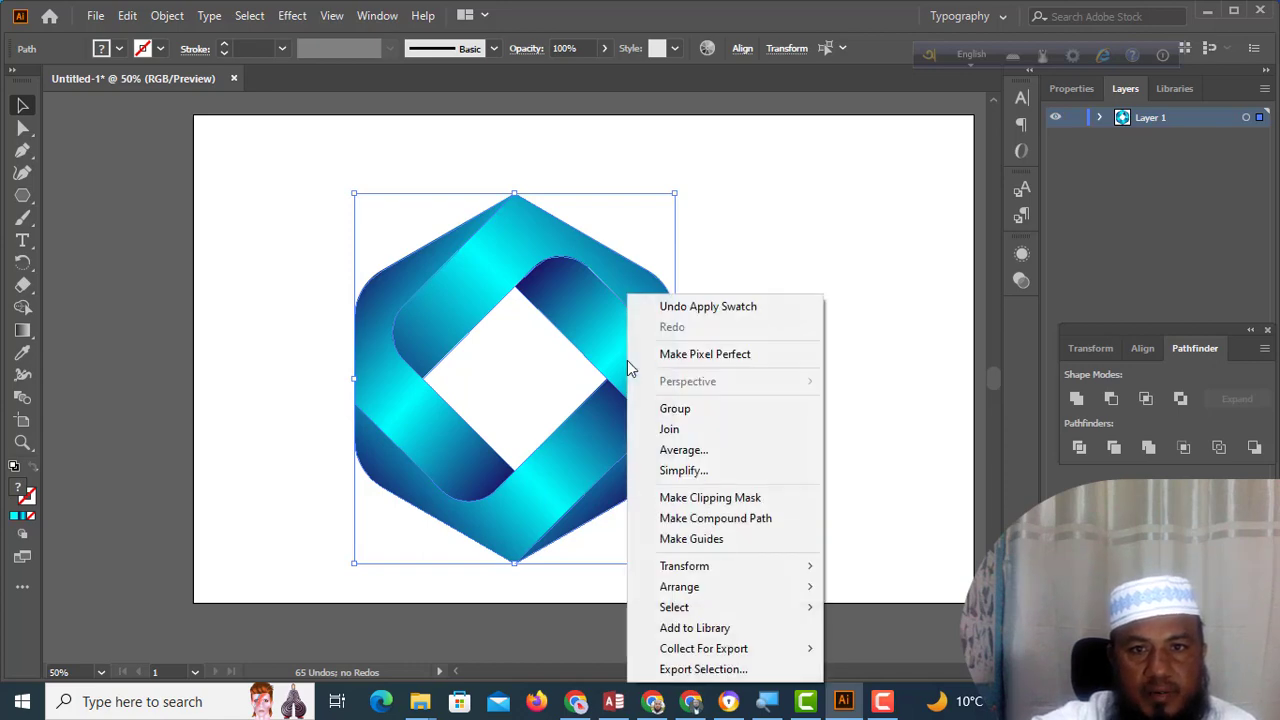
pyautogui.click(686, 410)
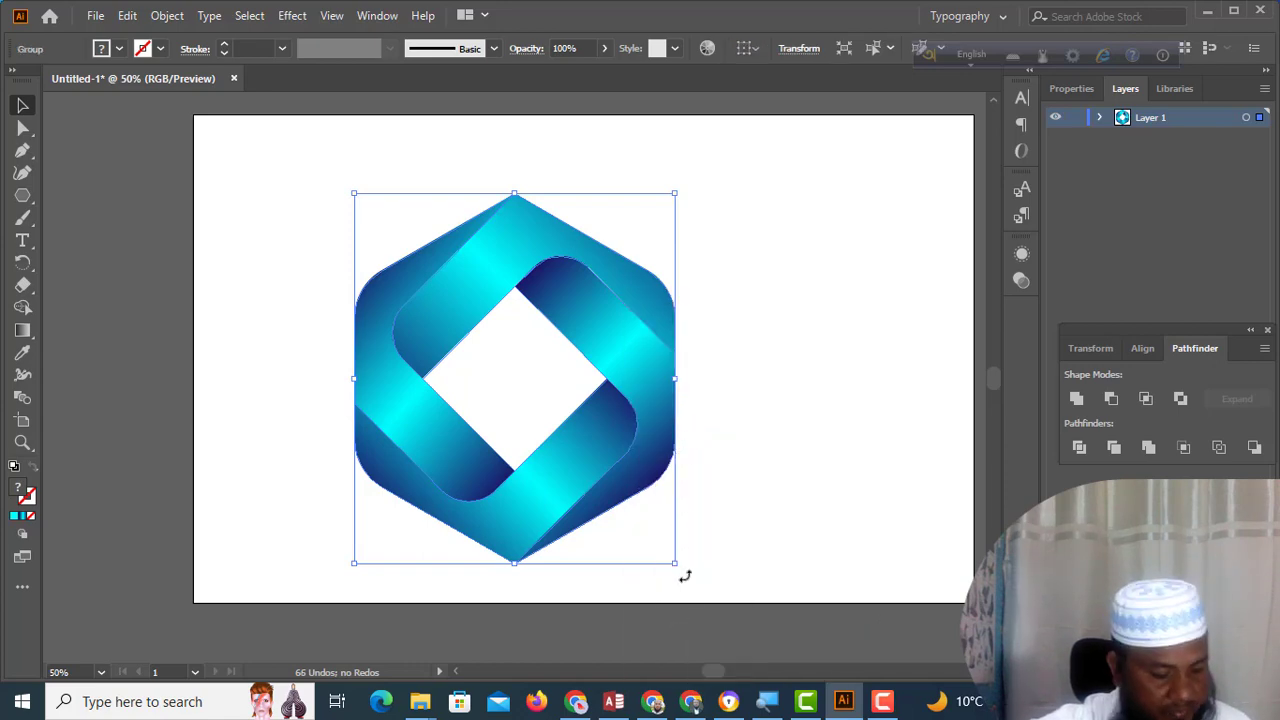
# Step: Rotate the logo group counterclockwise in four 45° turns, 180° in total
pyautogui.moveTo(738, 505); pyautogui.dragTo(789, 428)
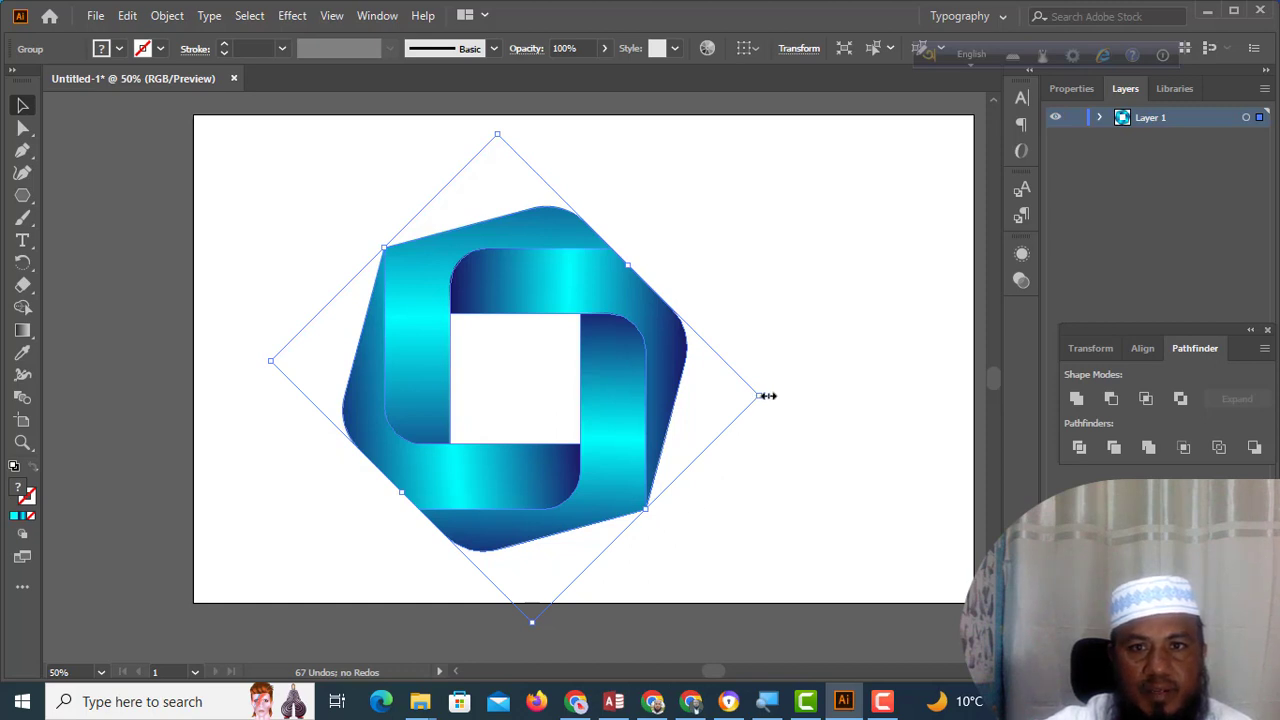
pyautogui.moveTo(769, 396); pyautogui.dragTo(792, 260)
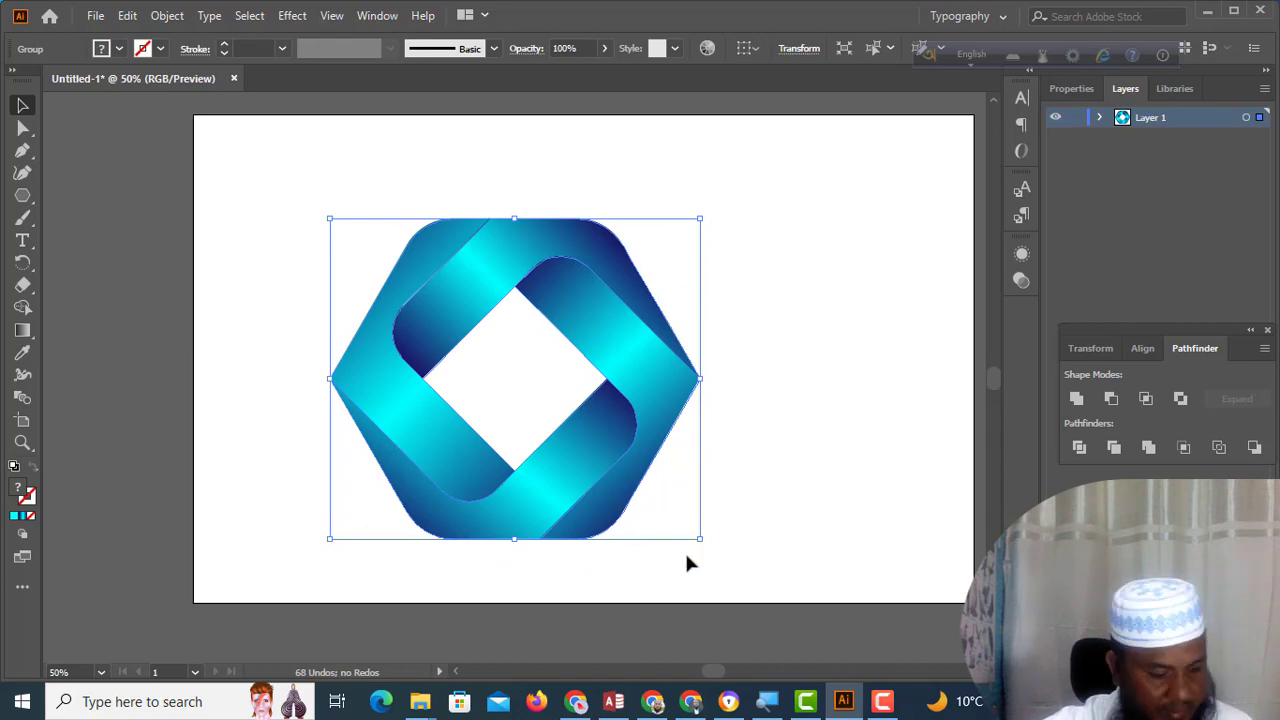
pyautogui.moveTo(710, 546); pyautogui.dragTo(777, 308)
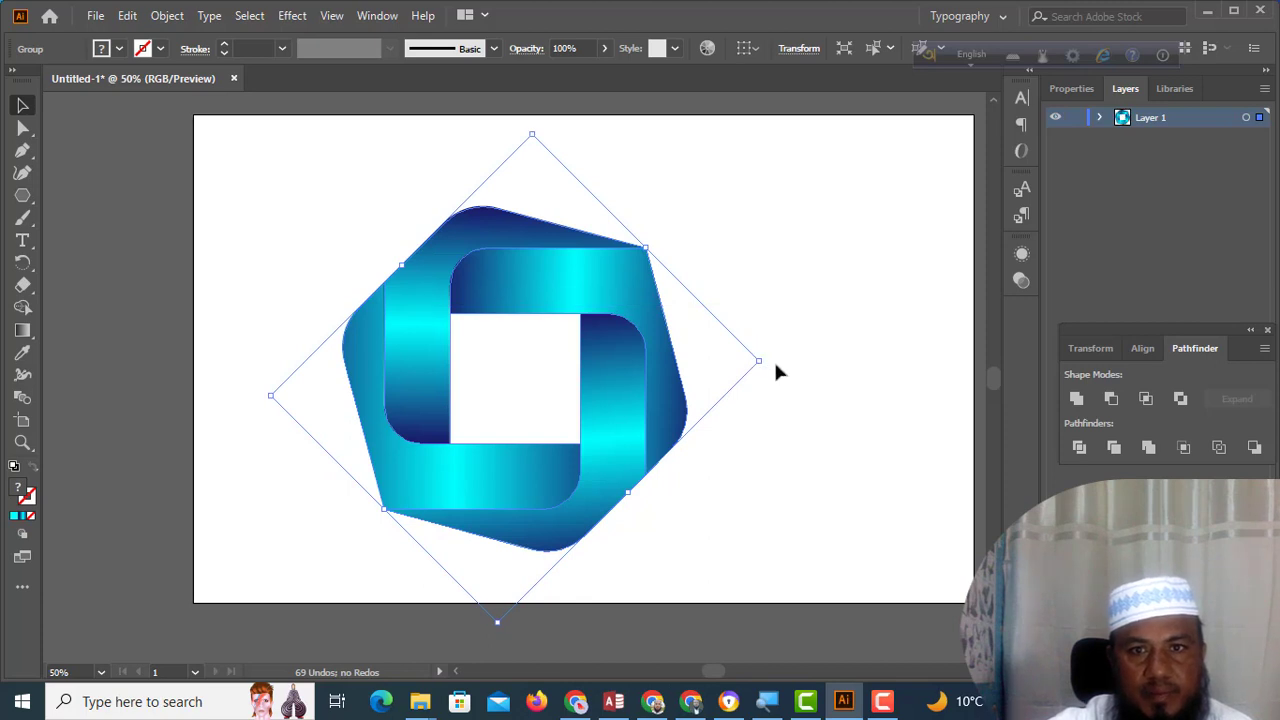
pyautogui.moveTo(768, 364); pyautogui.dragTo(756, 230)
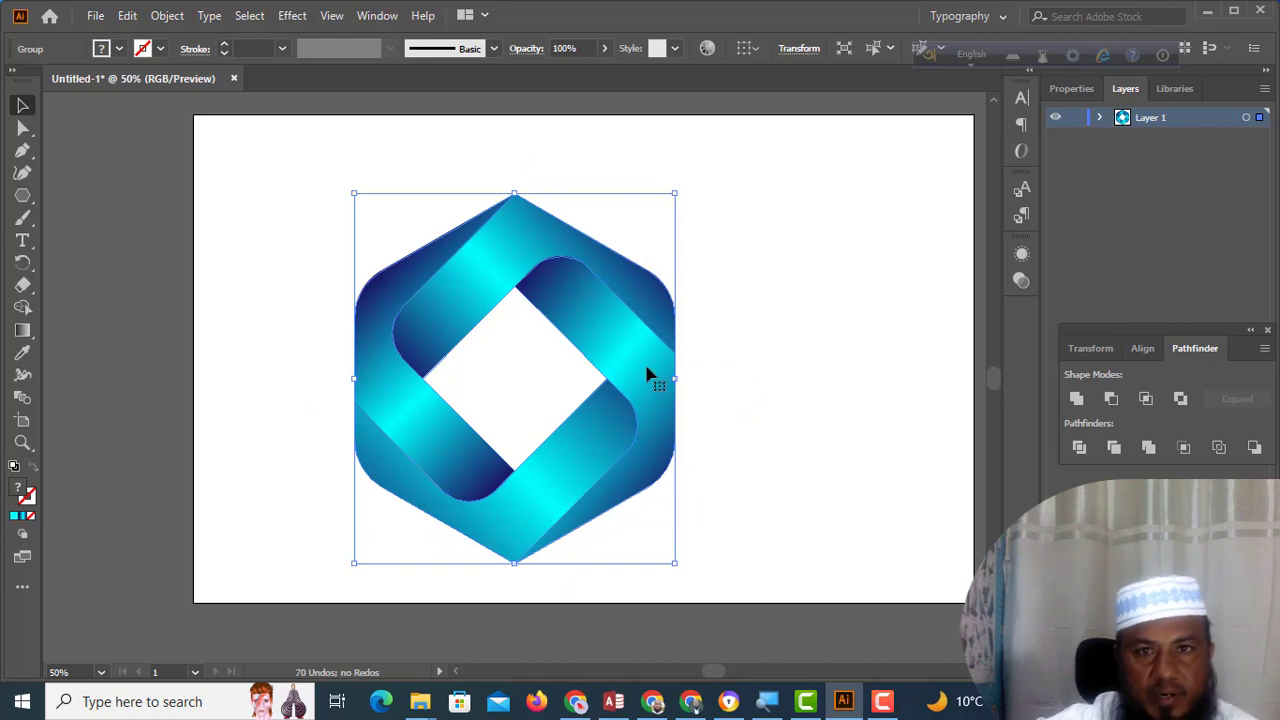
# Step: Move the logo group to about the centre of the artboard and deselect it
pyautogui.moveTo(647, 375)
pyautogui.mouseDown()
pyautogui.moveTo(705, 377)
pyautogui.moveTo(663, 358)
pyautogui.mouseUp()
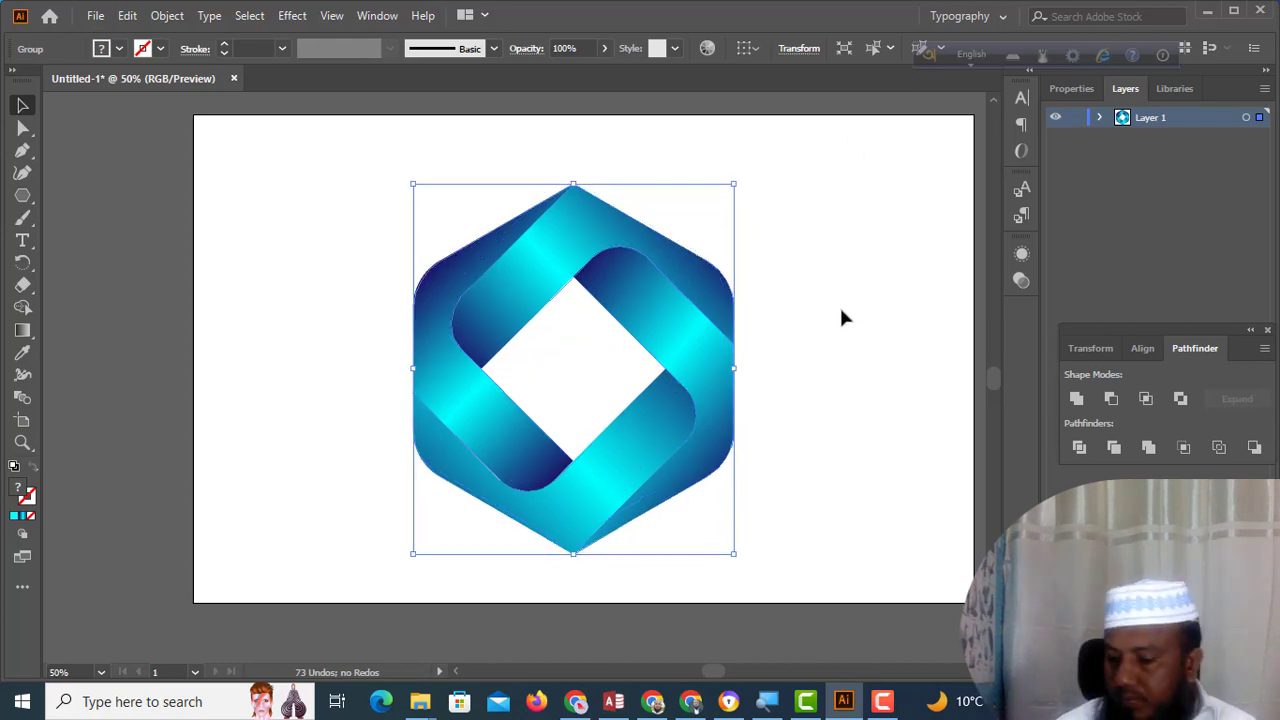
pyautogui.hotkey('ctrl', '=')
pyautogui.press('ctrl')
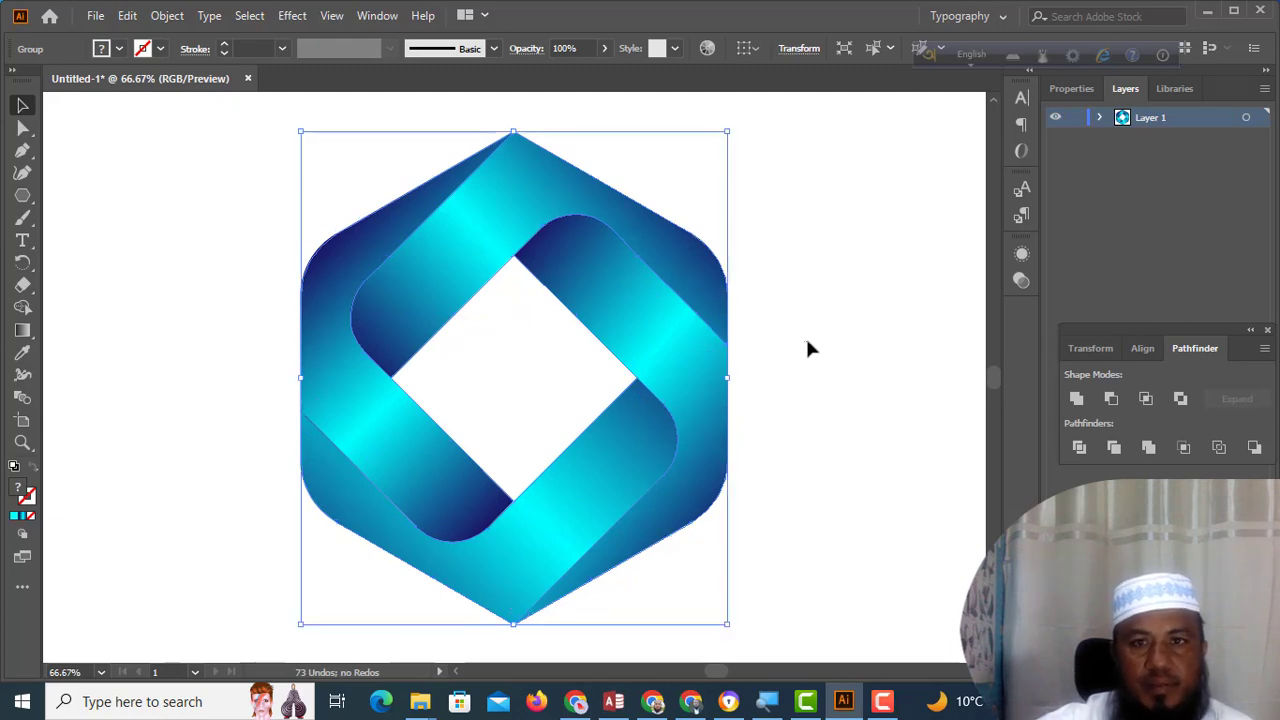
pyautogui.click(807, 340)
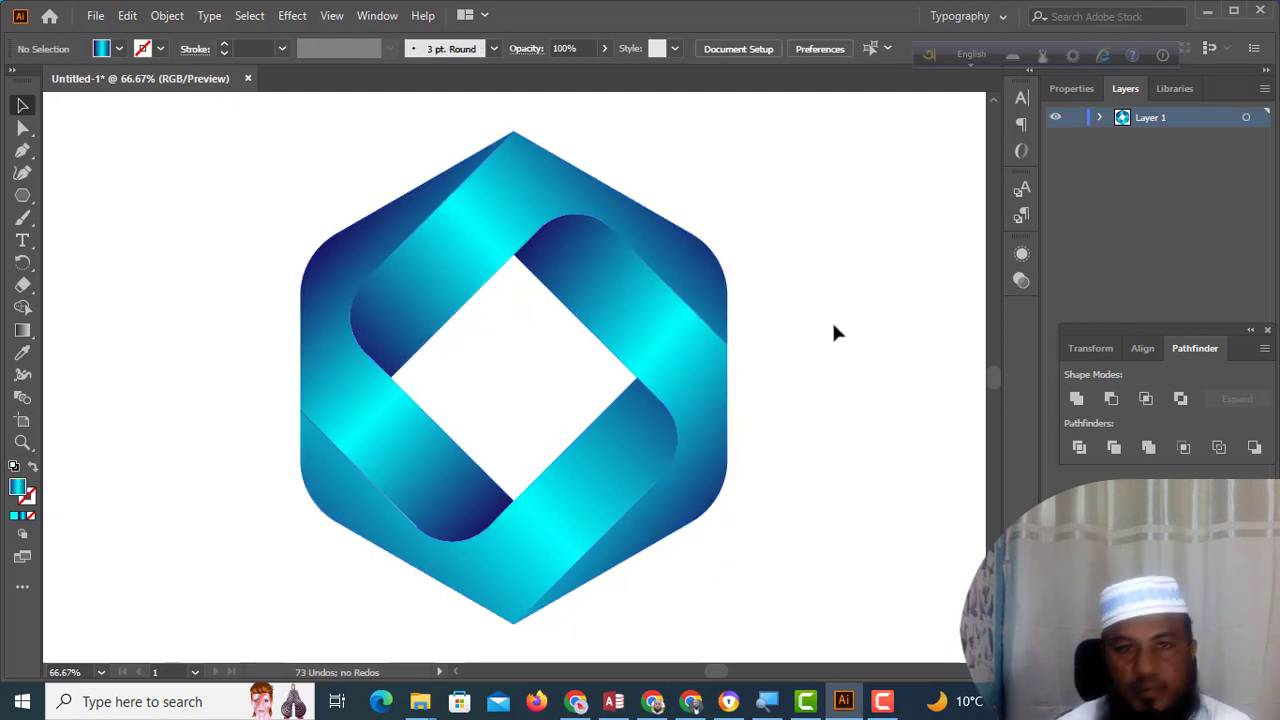
pyautogui.hotkey('ctrl', '=')
pyautogui.hotkey('ctrl', '-')
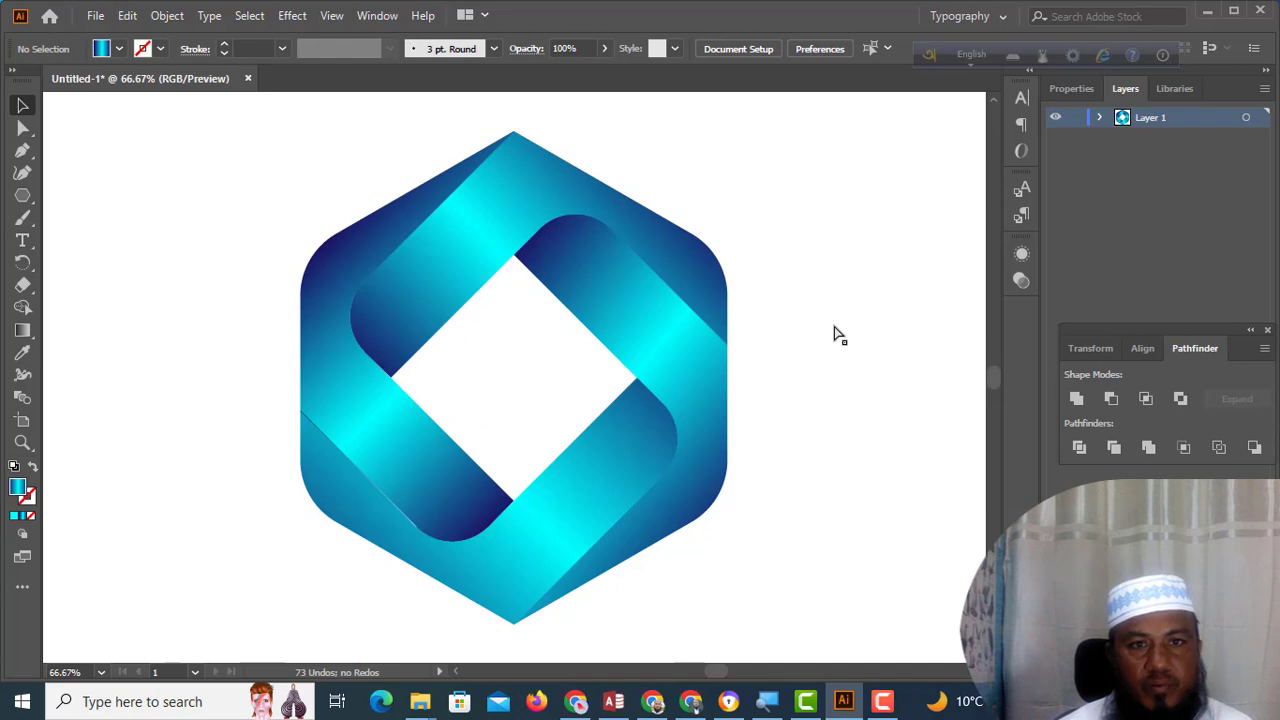
# Step: Draw a 1200 x 750 px rectangle covering the whole artboard
pyautogui.hotkey('ctrl', '-')
pyautogui.hotkey('ctrl', '-')
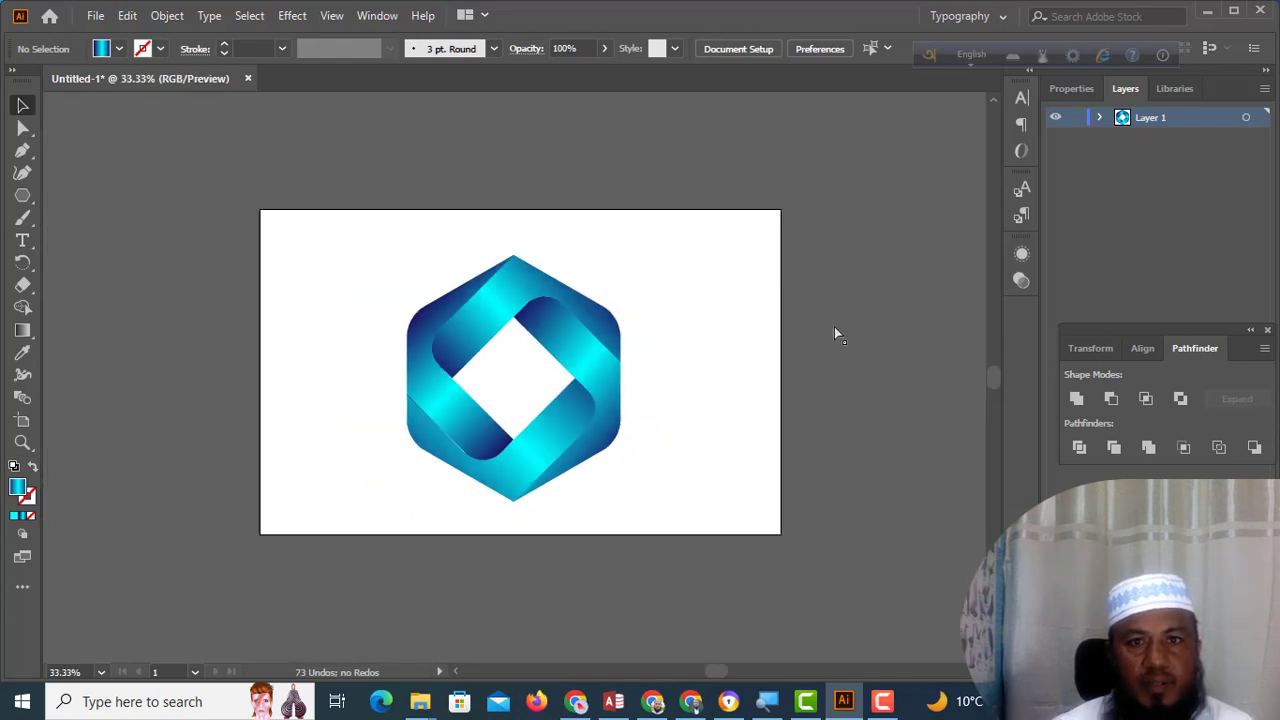
pyautogui.rightClick(16, 202)
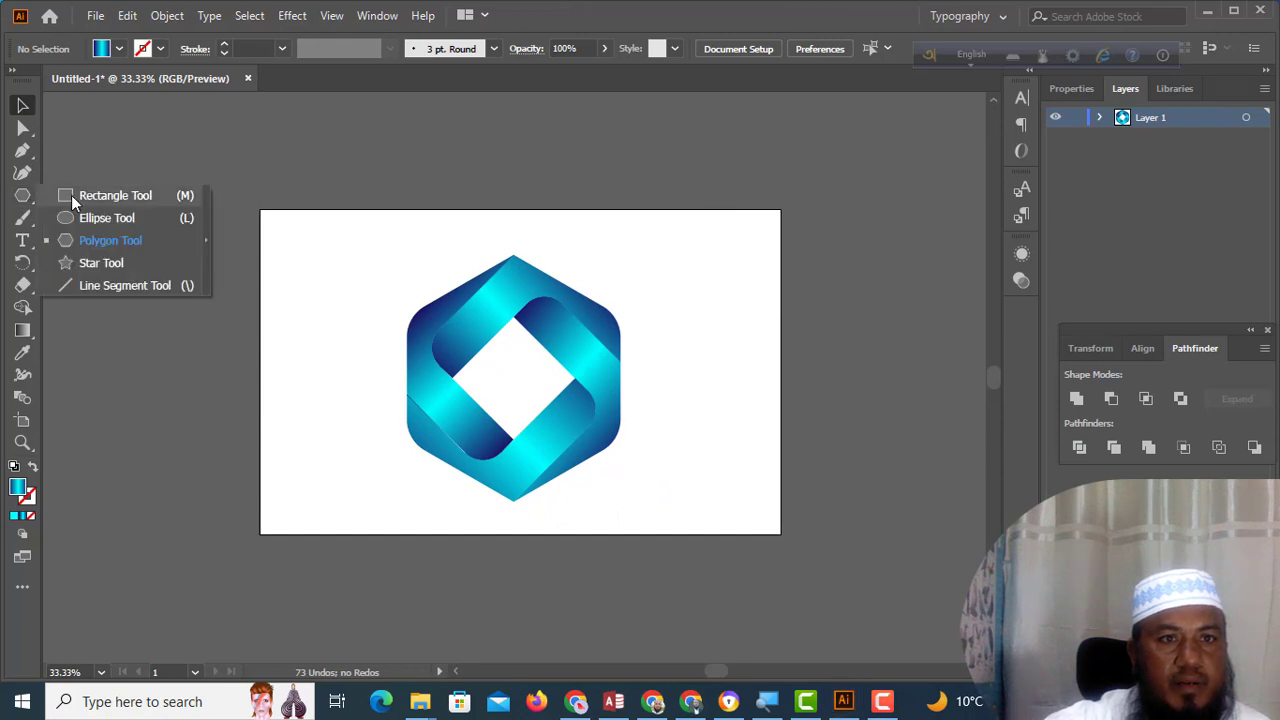
pyautogui.click(71, 196)
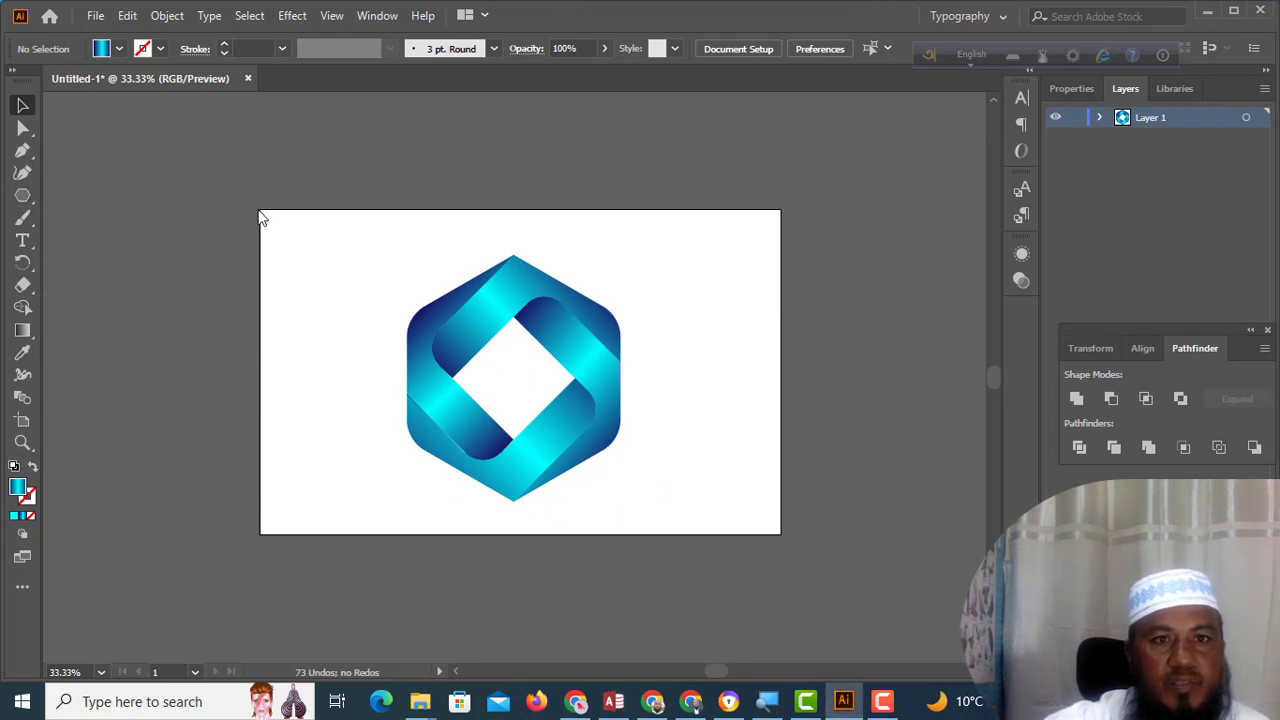
pyautogui.press('m')
pyautogui.moveTo(261, 210)
pyautogui.mouseDown()
pyautogui.moveTo(766, 220)
pyautogui.moveTo(783, 262)
pyautogui.moveTo(798, 465)
pyautogui.moveTo(779, 547)
pyautogui.moveTo(780, 535)
pyautogui.mouseUp()
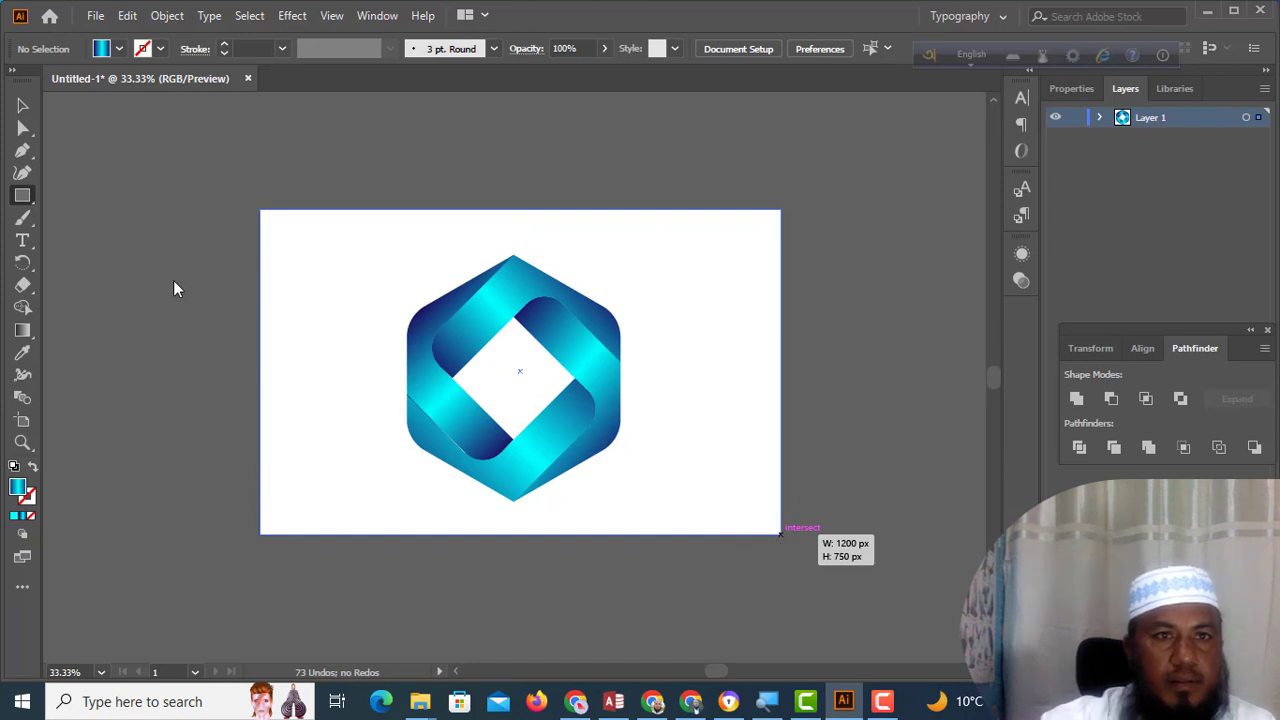
# Step: Fill the artboard-sized rectangle with the solid yellow swatch
pyautogui.click(119, 49)
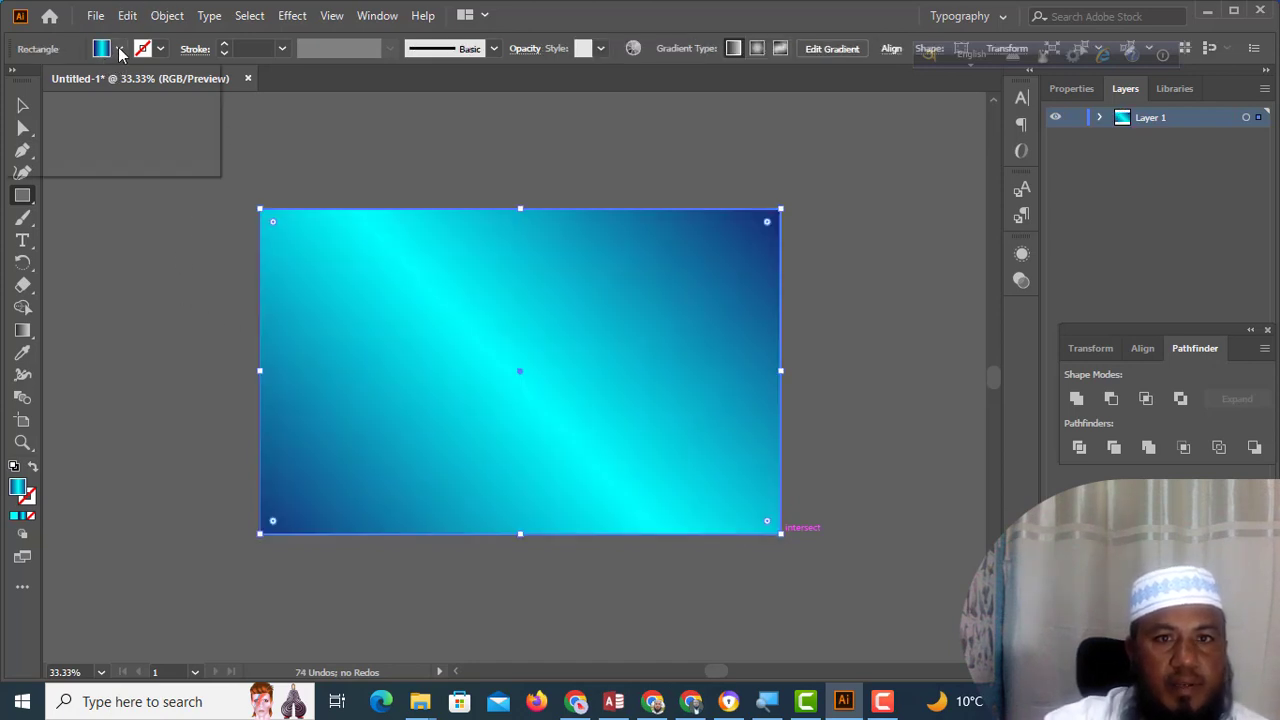
pyautogui.click(119, 49)
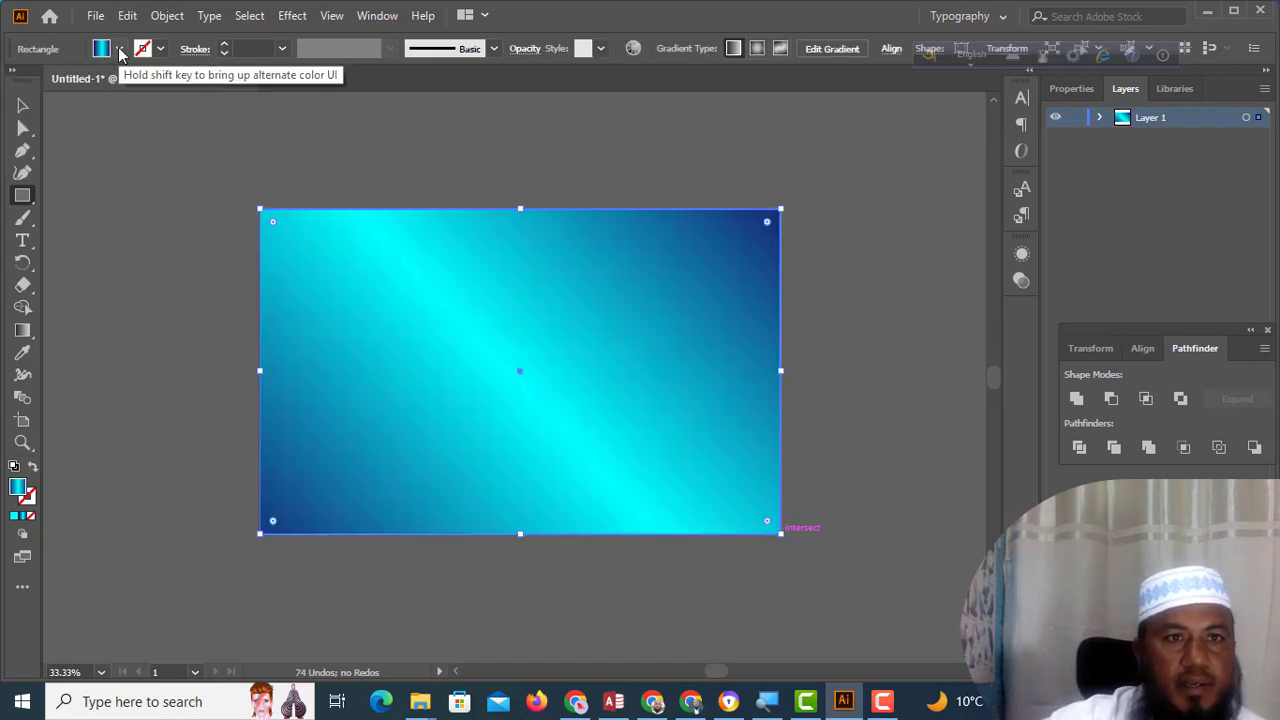
pyautogui.click(119, 48)
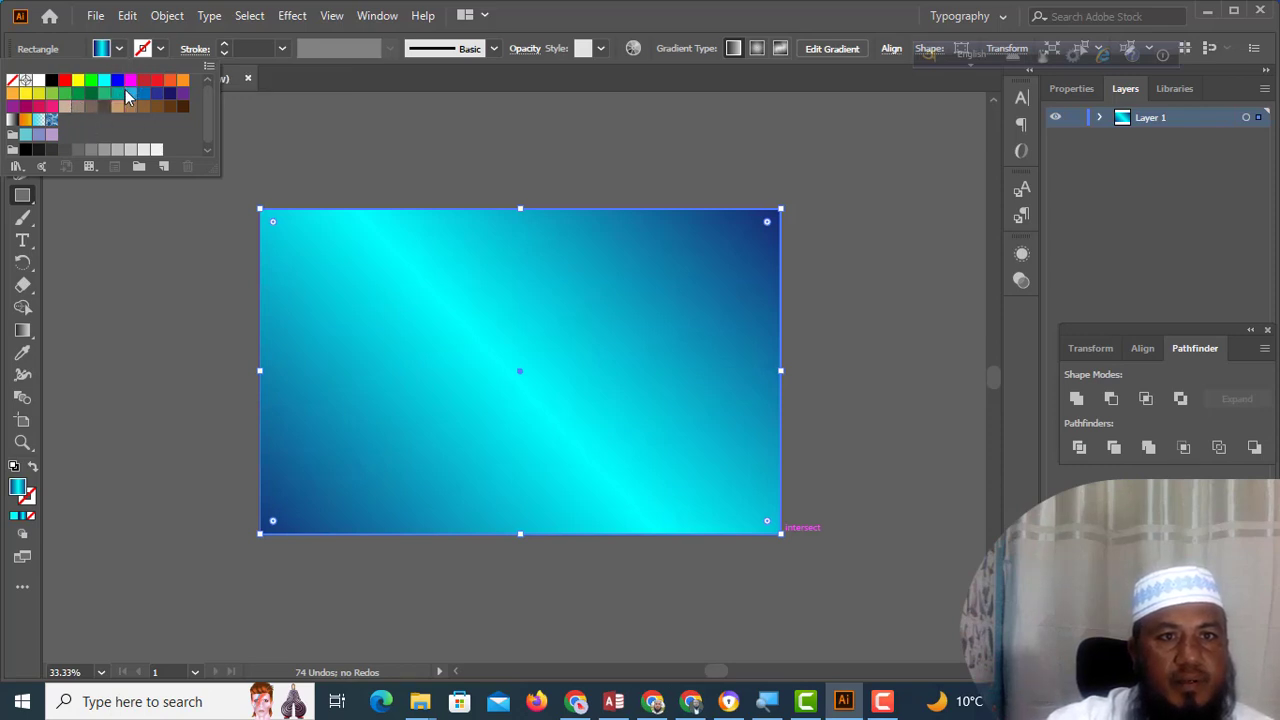
pyautogui.click(25, 94)
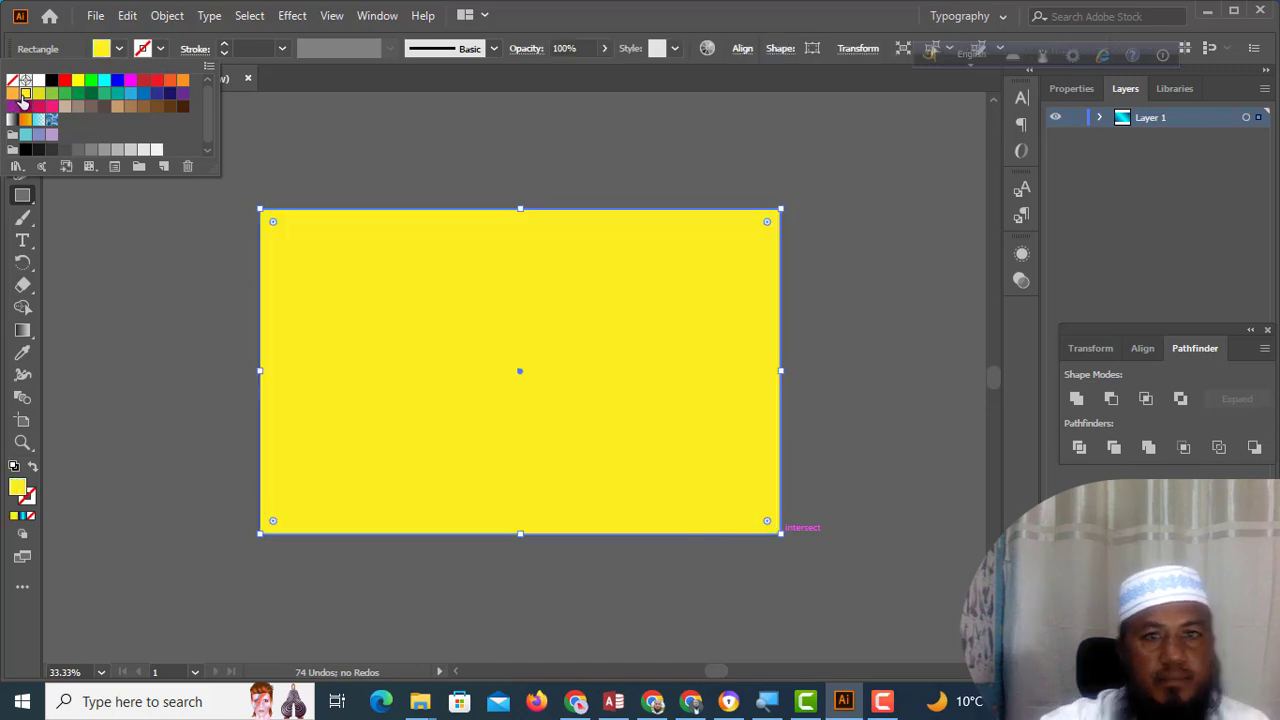
pyautogui.click(120, 55)
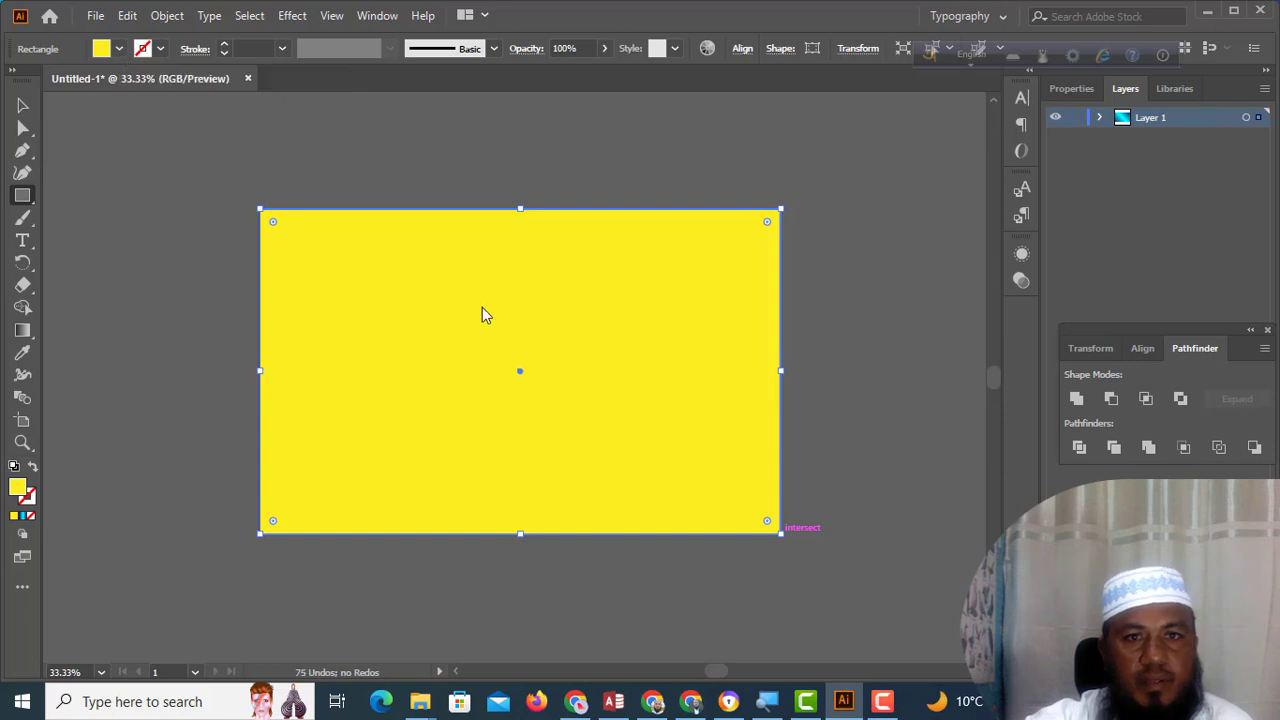
# Step: Send the yellow rectangle to the back, behind the logo
pyautogui.click(21, 108)
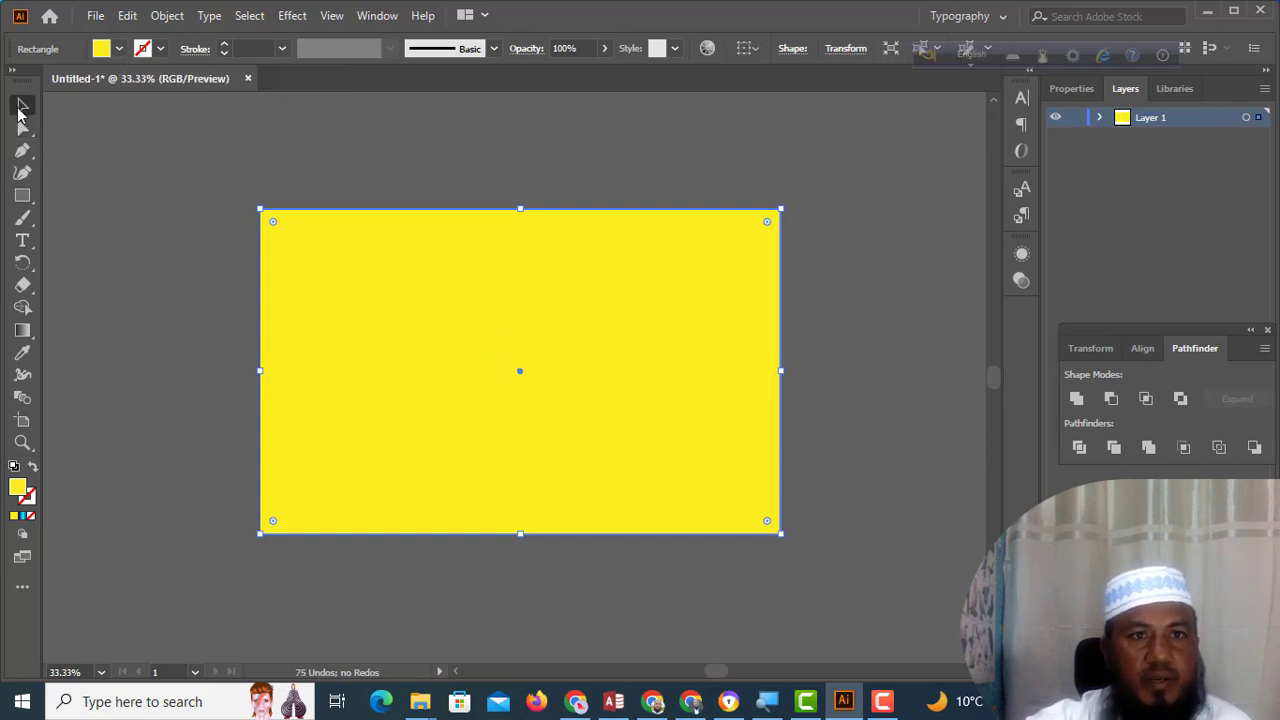
pyautogui.rightClick(487, 369)
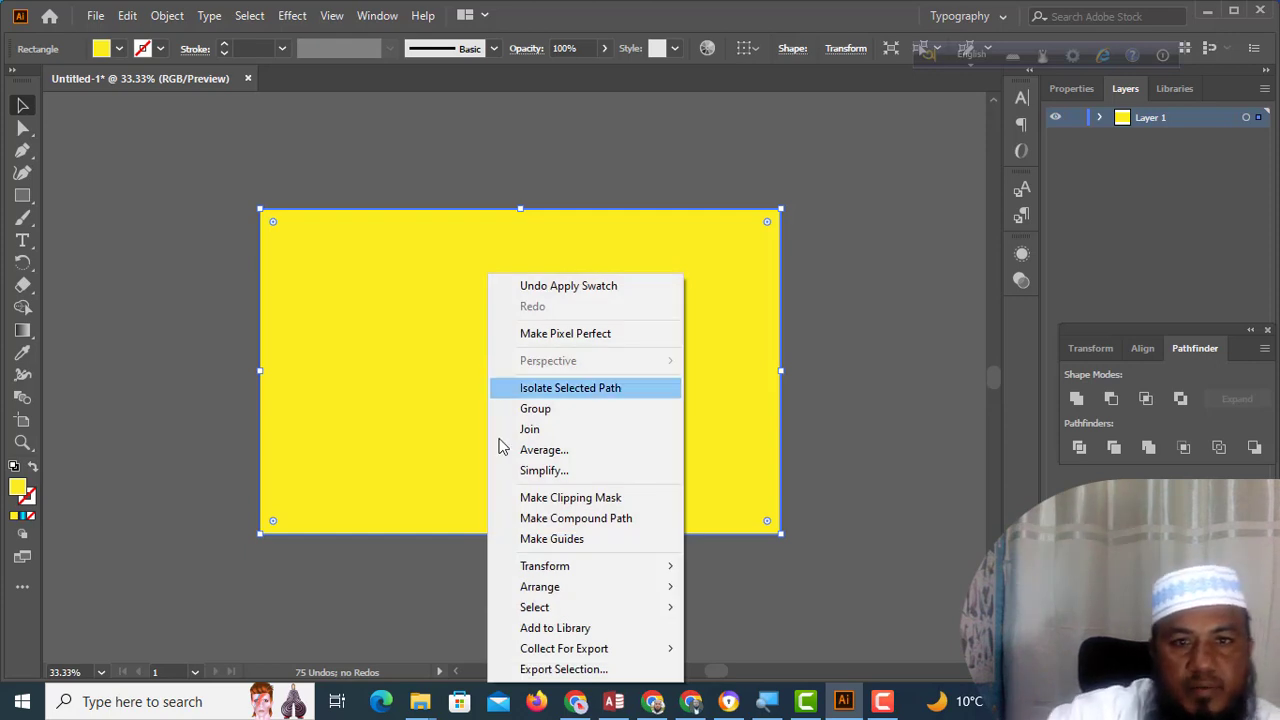
pyautogui.moveTo(552, 589)
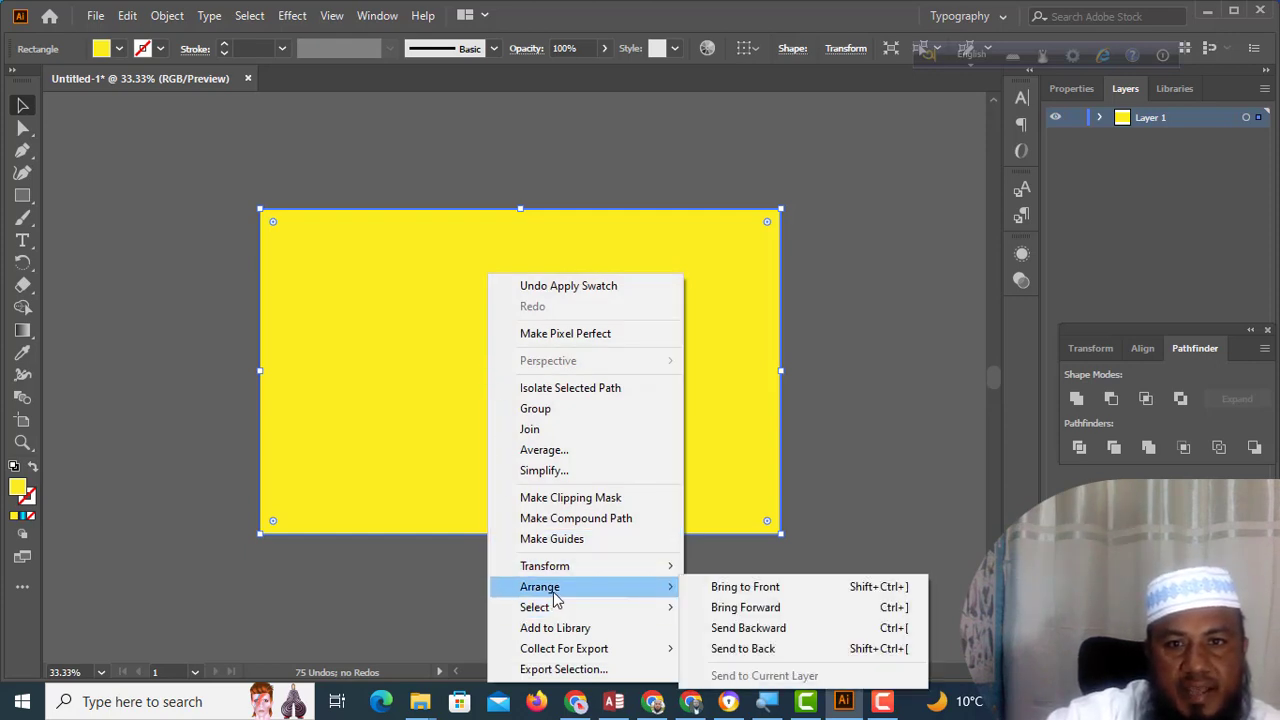
pyautogui.click(724, 652)
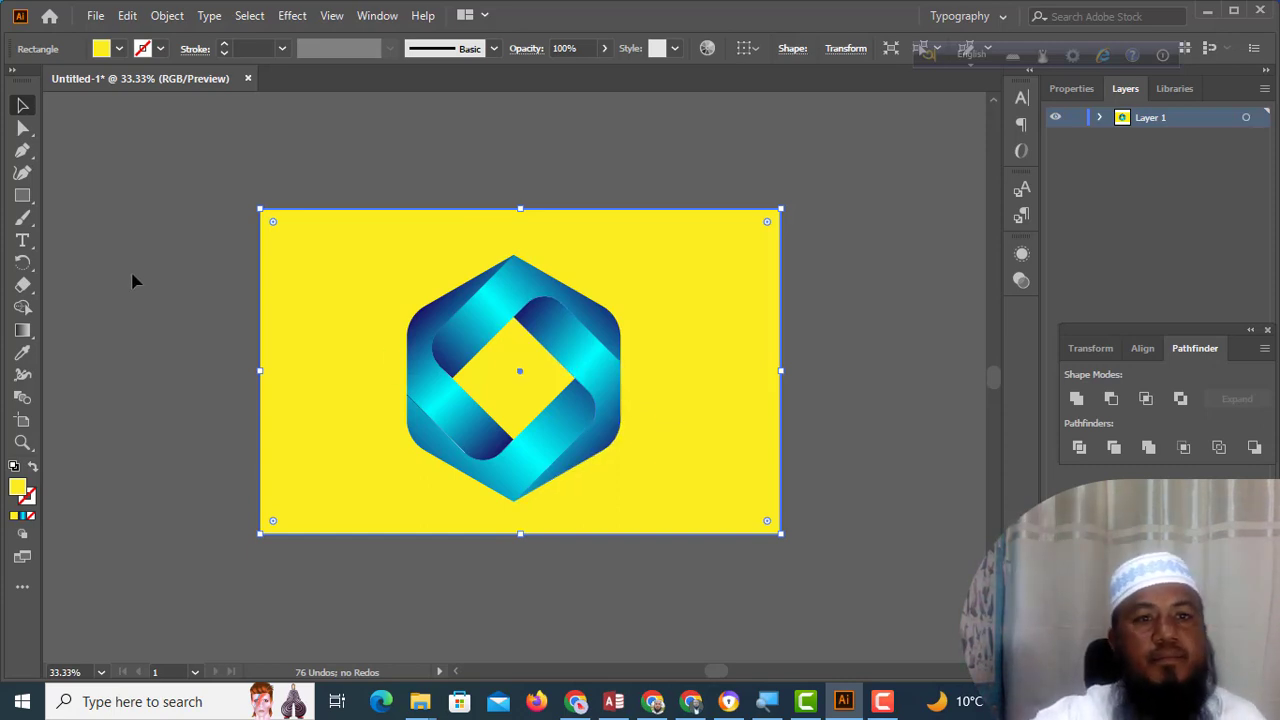
# Step: Select the logo together with the yellow background and group them
pyautogui.moveTo(173, 170); pyautogui.dragTo(835, 503)
pyautogui.rightClick(675, 418)
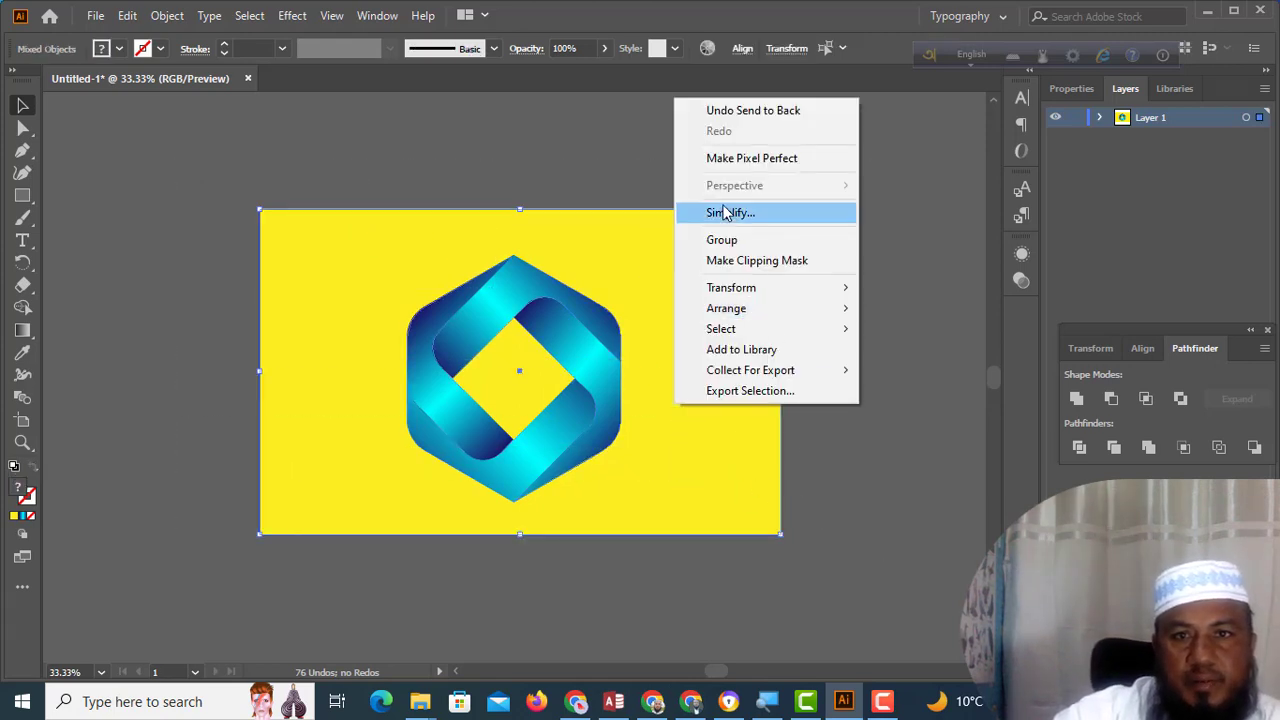
pyautogui.click(716, 242)
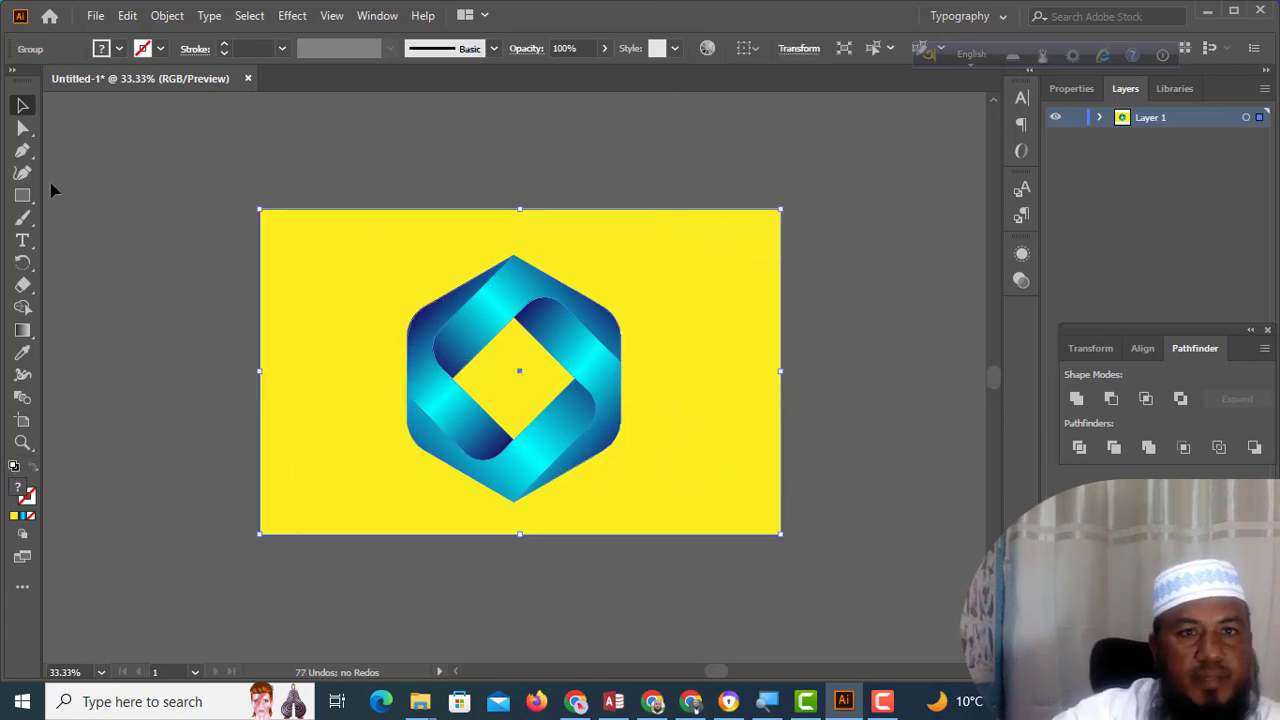
# Step: Export the artwork for web as a 1200 x 750 px PNG-24 named "polygon gradient02" in the Downloads folder
pyautogui.click(95, 16)
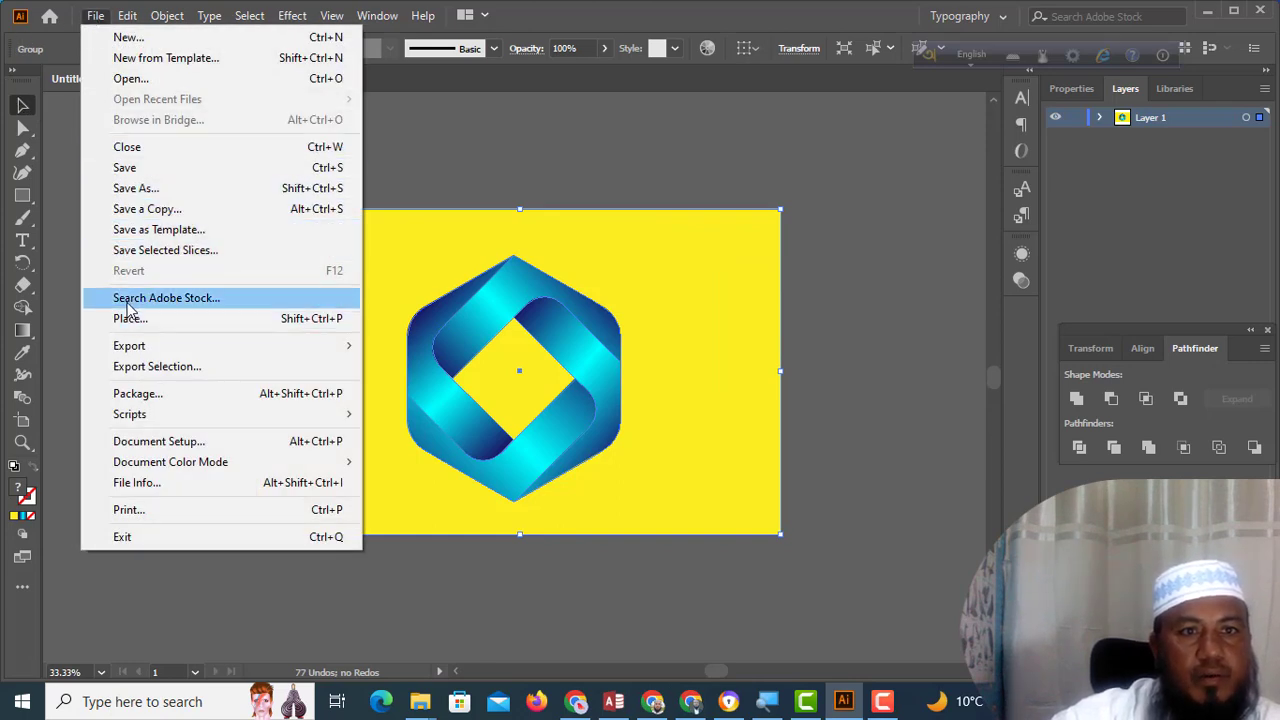
pyautogui.moveTo(163, 346)
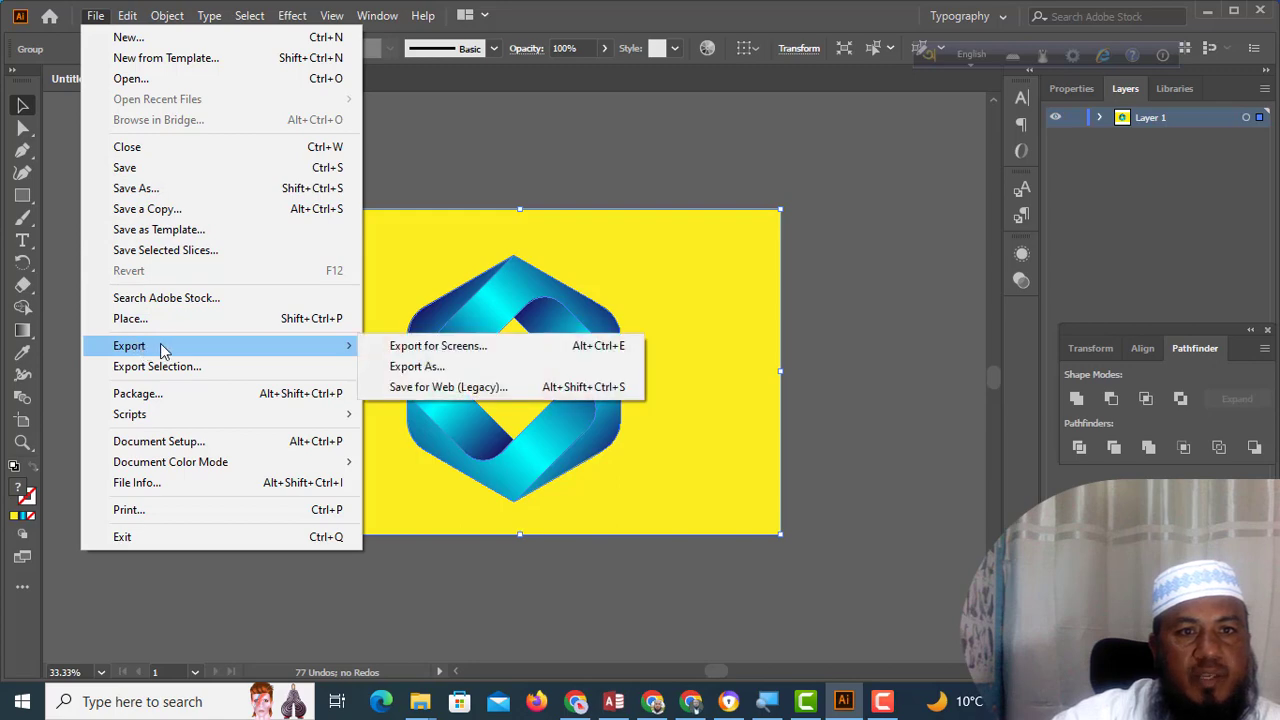
pyautogui.click(482, 398)
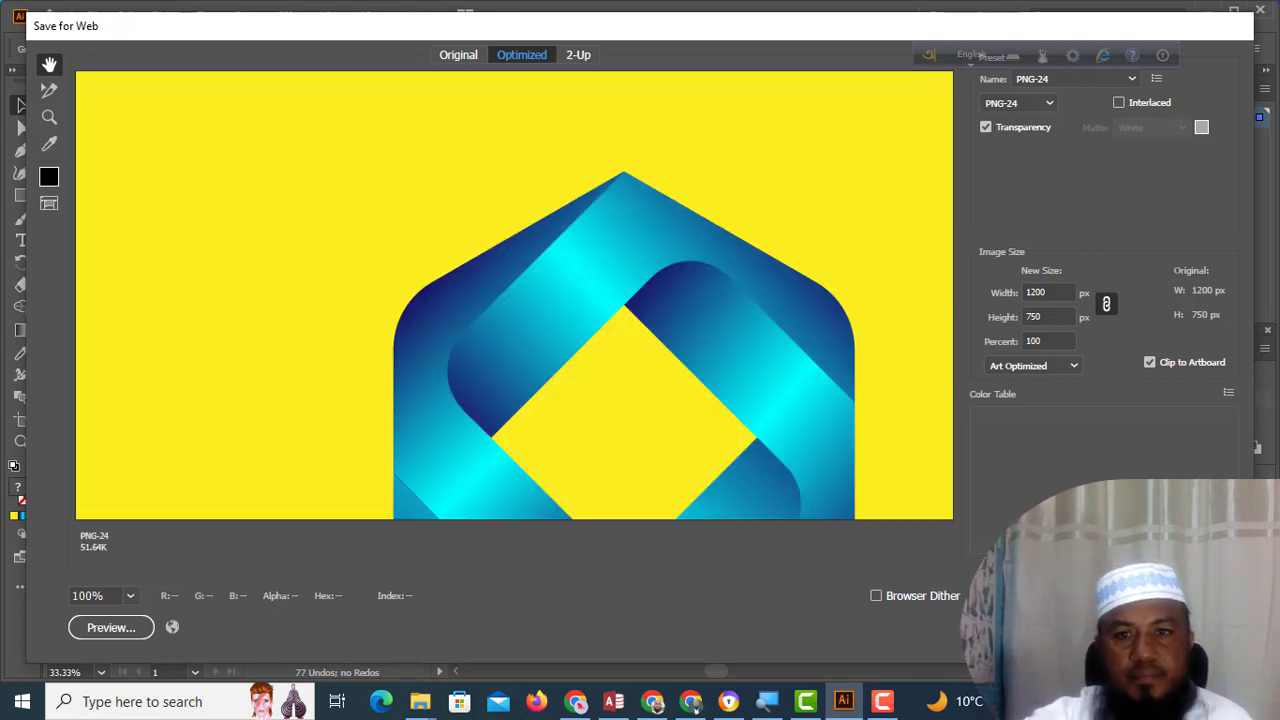
pyautogui.click(1012, 627)
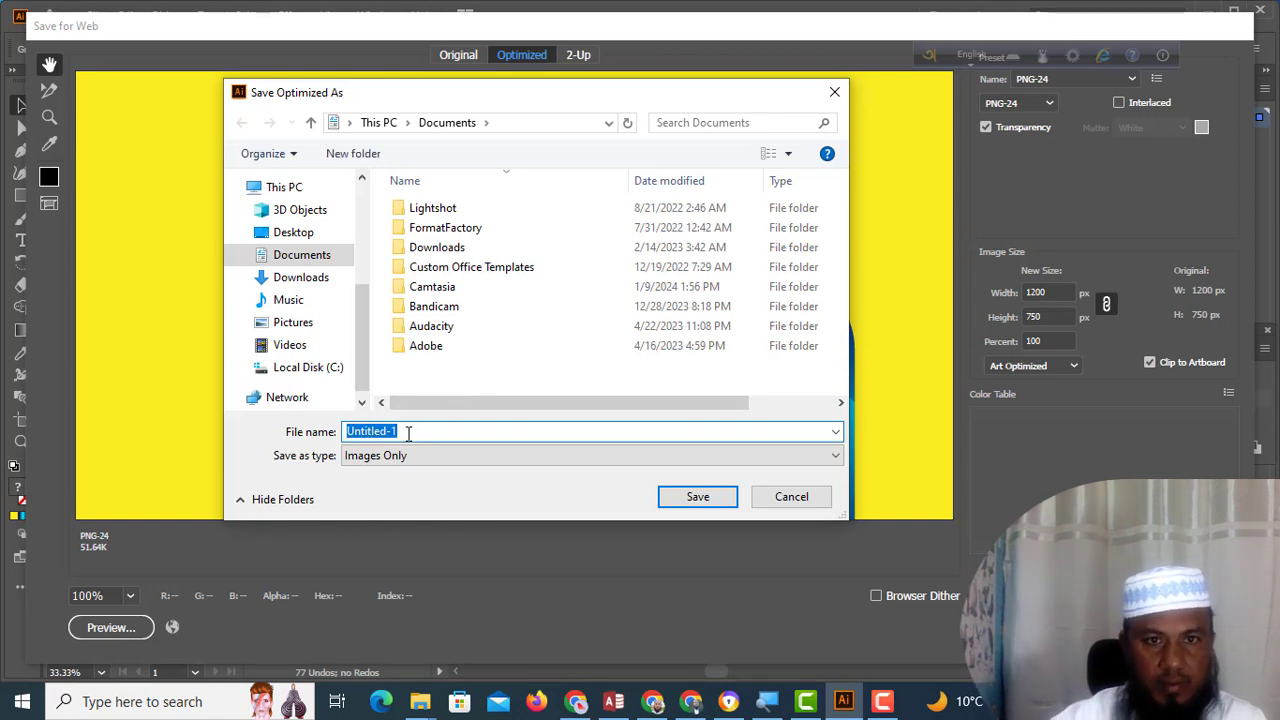
pyautogui.write('polygon gradient')
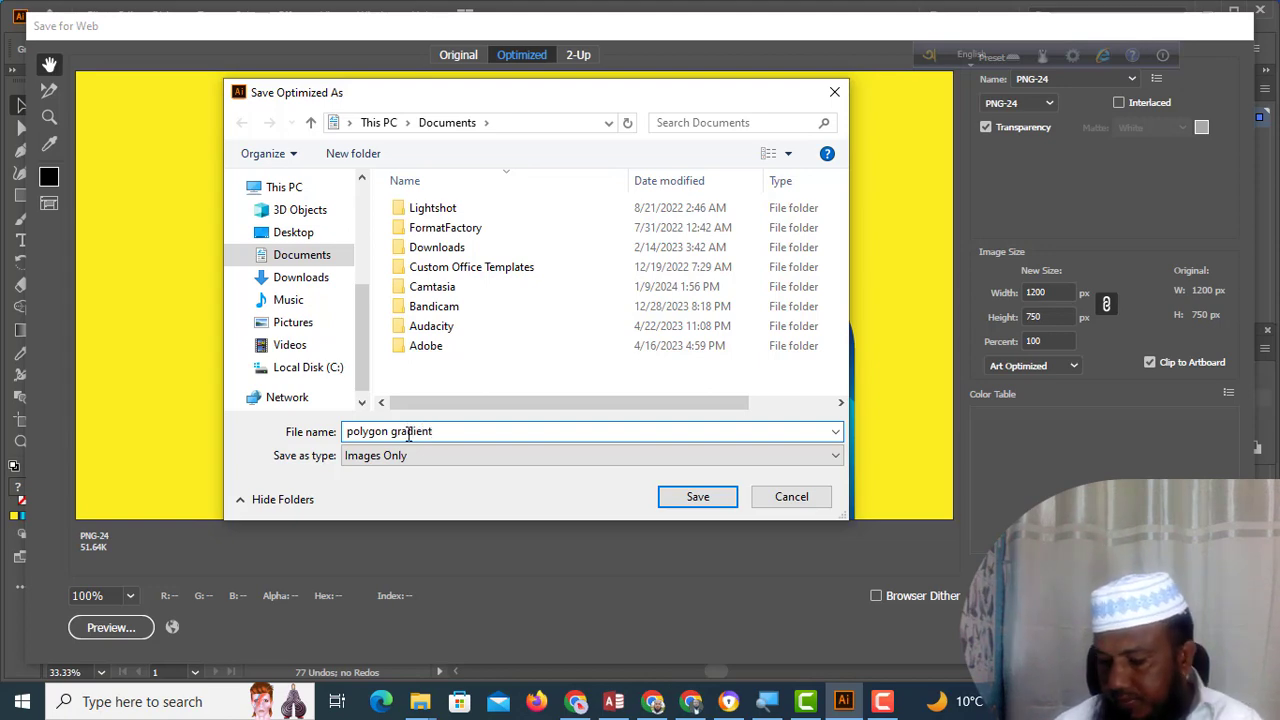
pyautogui.write('02')
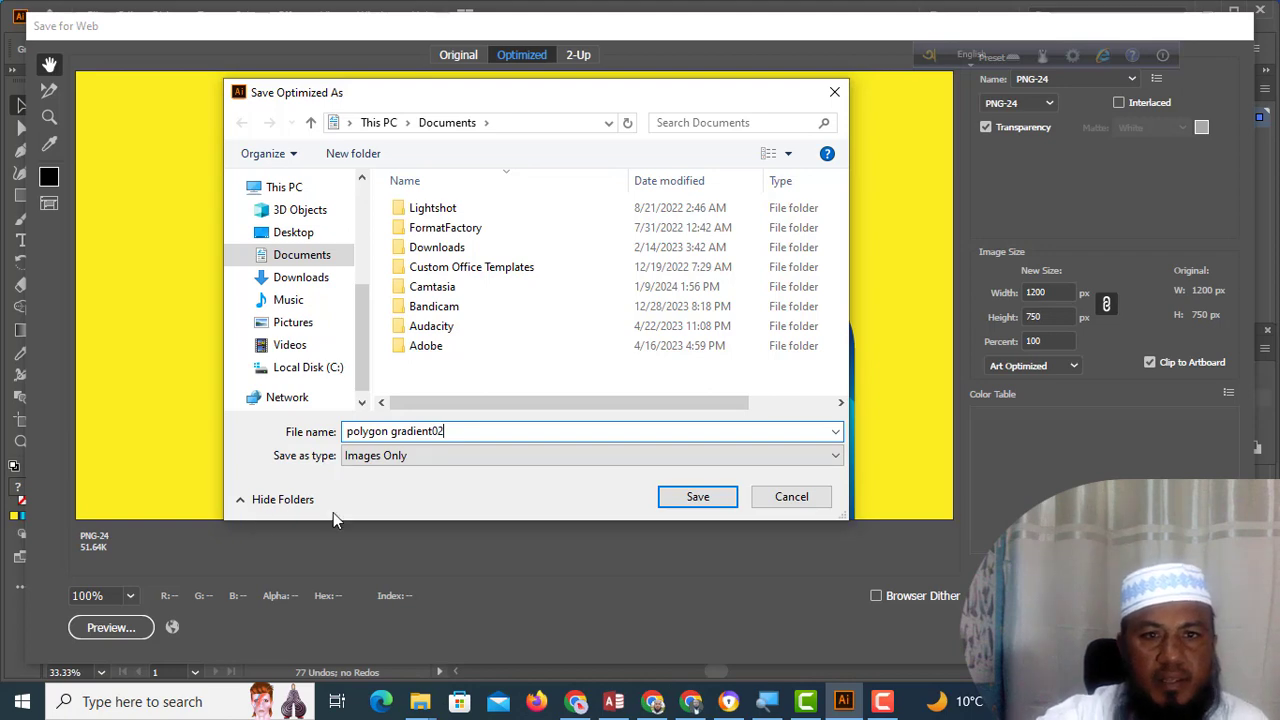
pyautogui.click(301, 278)
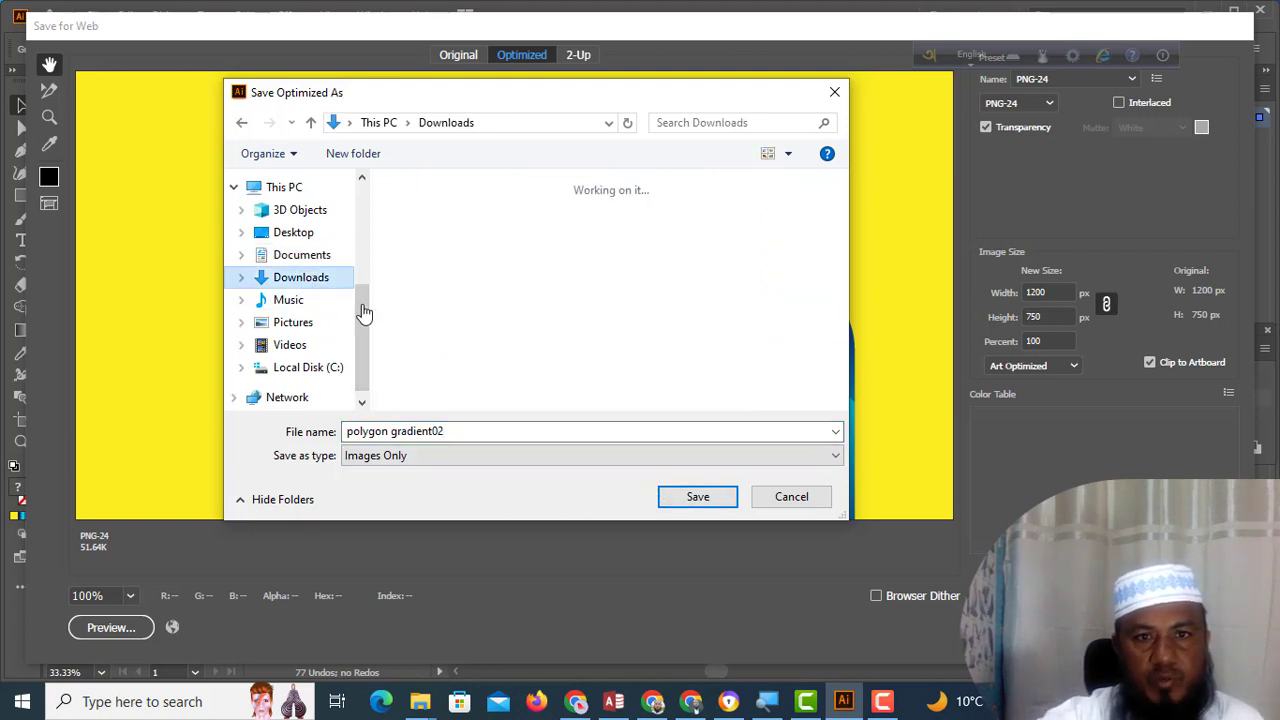
pyautogui.click(698, 497)
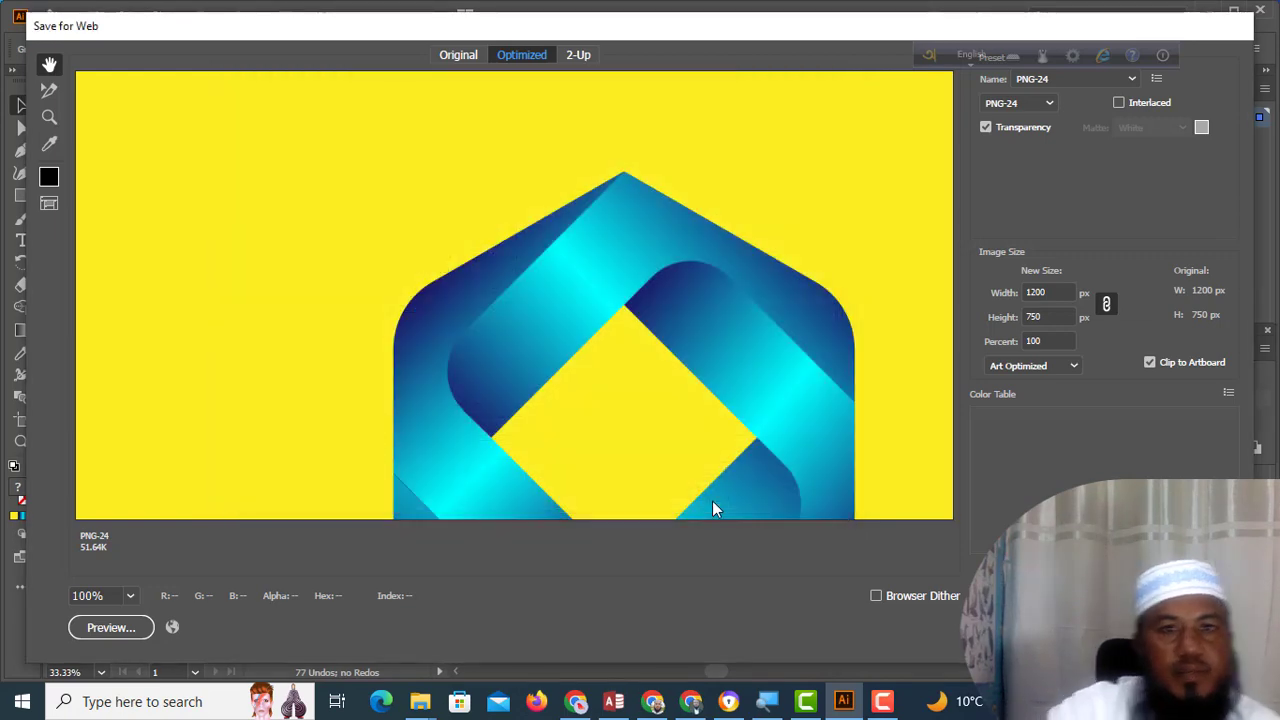